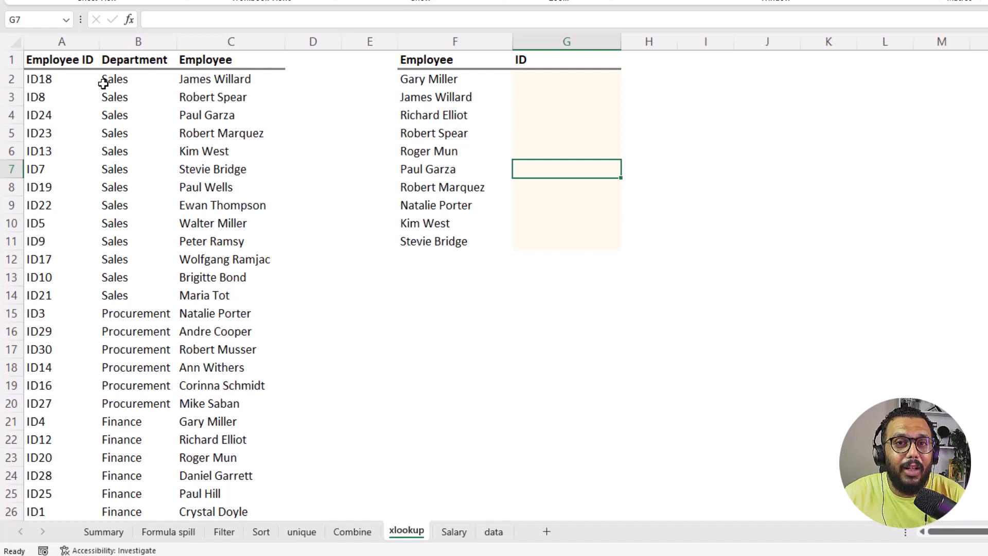
Step: Examine the Employee ID, Department and Employee columns, the lookup names in column F and the empty ID cells in column G
drag(54, 60, 57, 188)
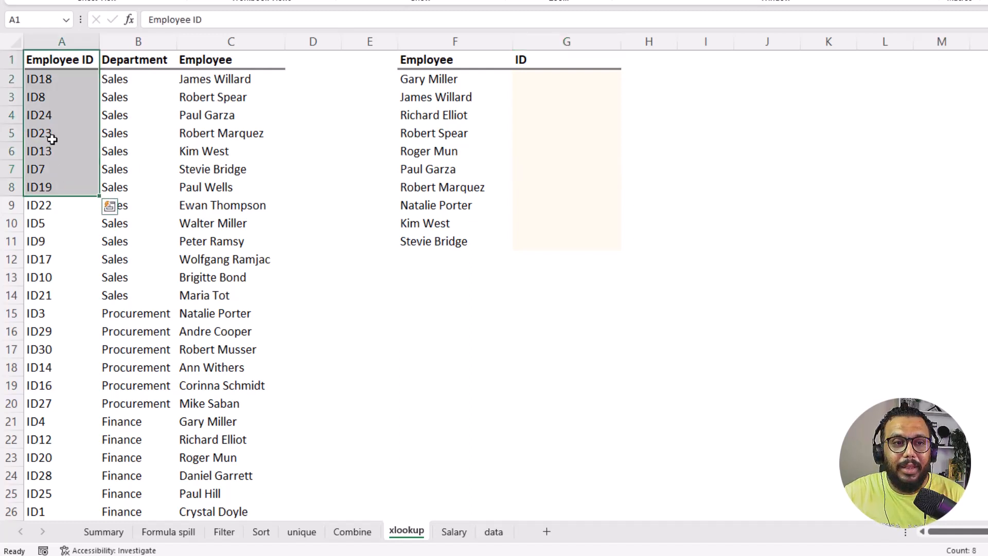
drag(54, 62, 54, 241)
drag(132, 74, 132, 149)
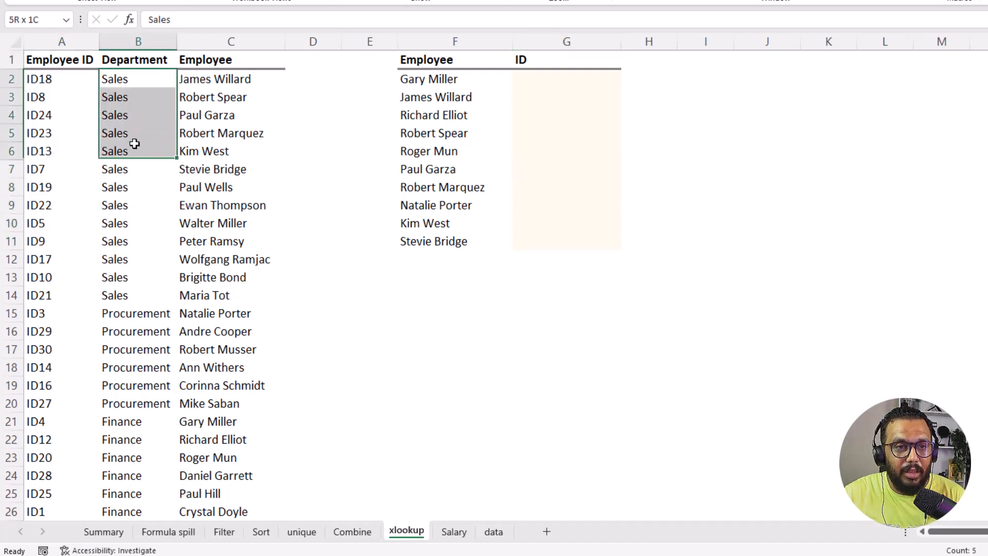
drag(208, 60, 213, 222)
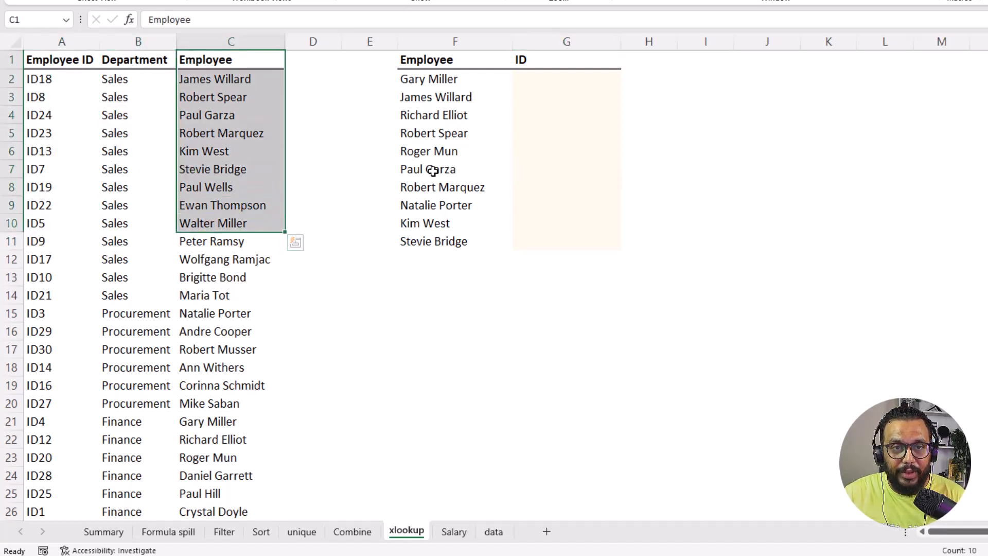
click(449, 62)
click(455, 78)
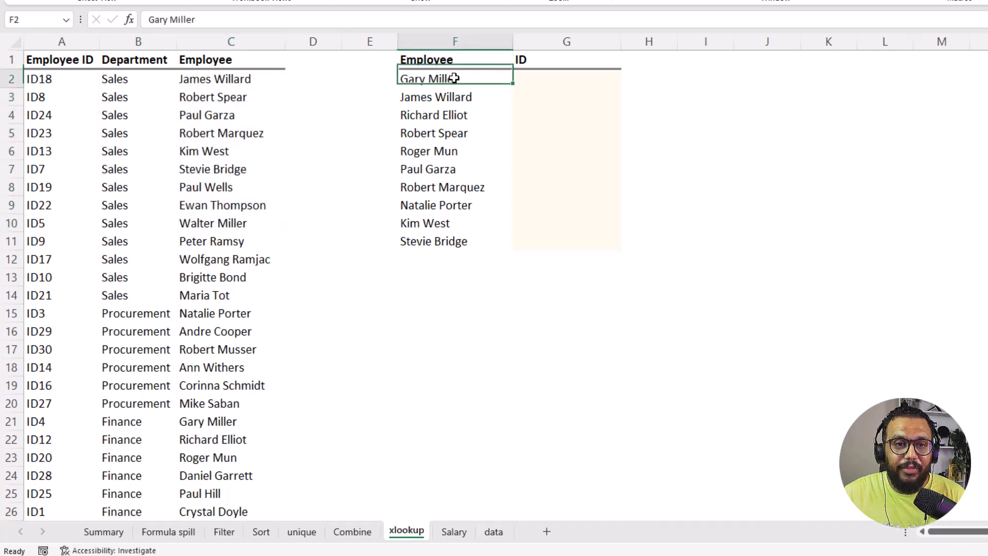
click(453, 100)
click(453, 115)
click(453, 133)
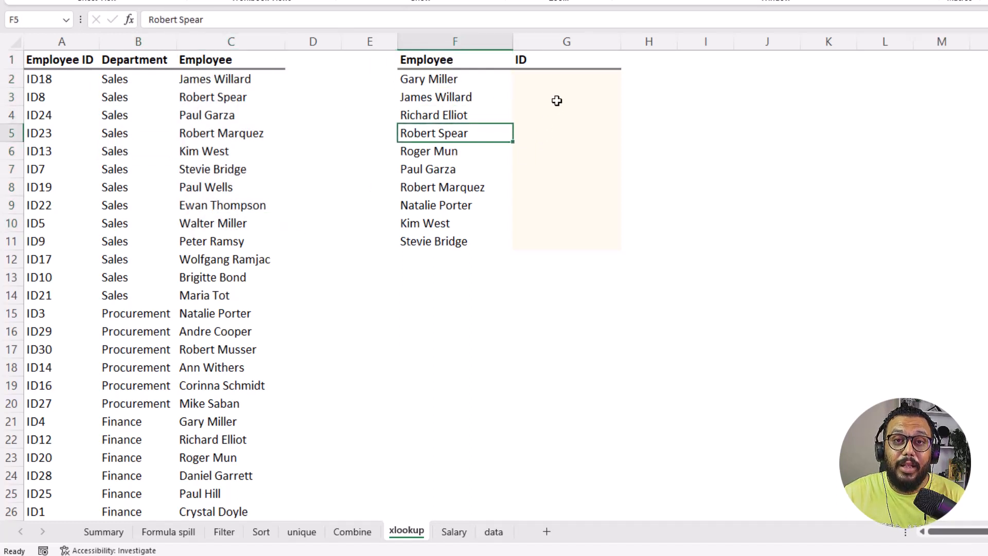
drag(554, 81, 551, 181)
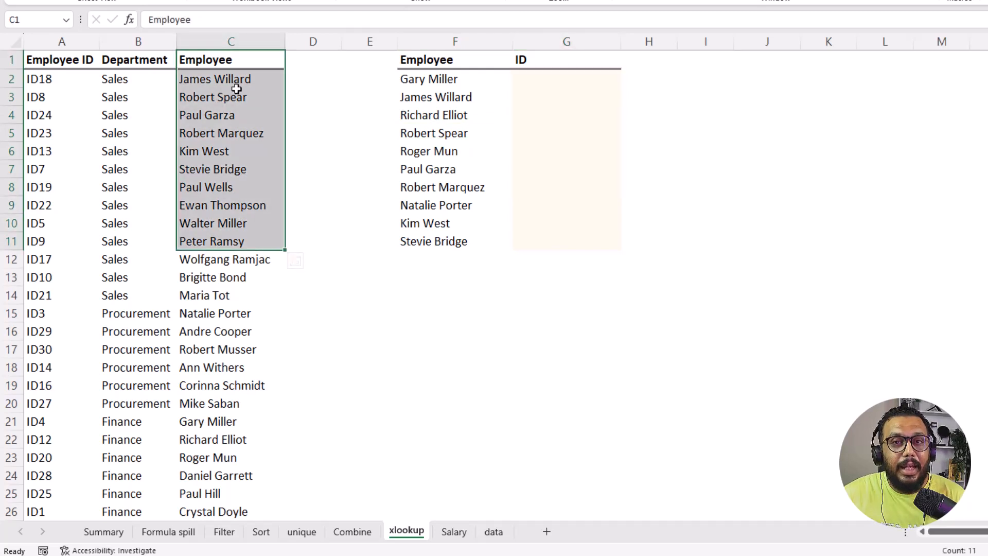
drag(249, 64, 246, 296)
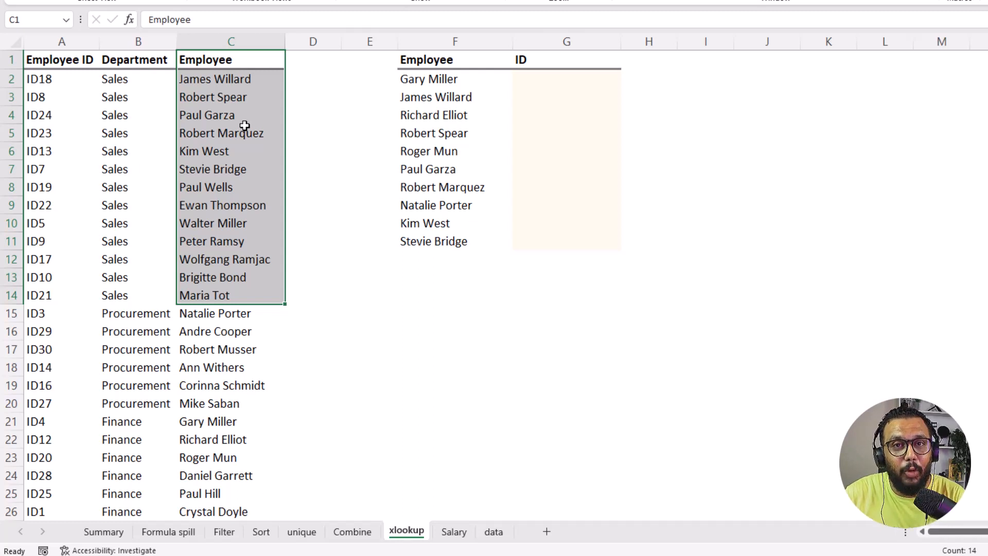
Step: Begin an XLOOKUP formula in G2 with F2 as the lookup value and $C$2:$C$32 as the lookup array
click(566, 76)
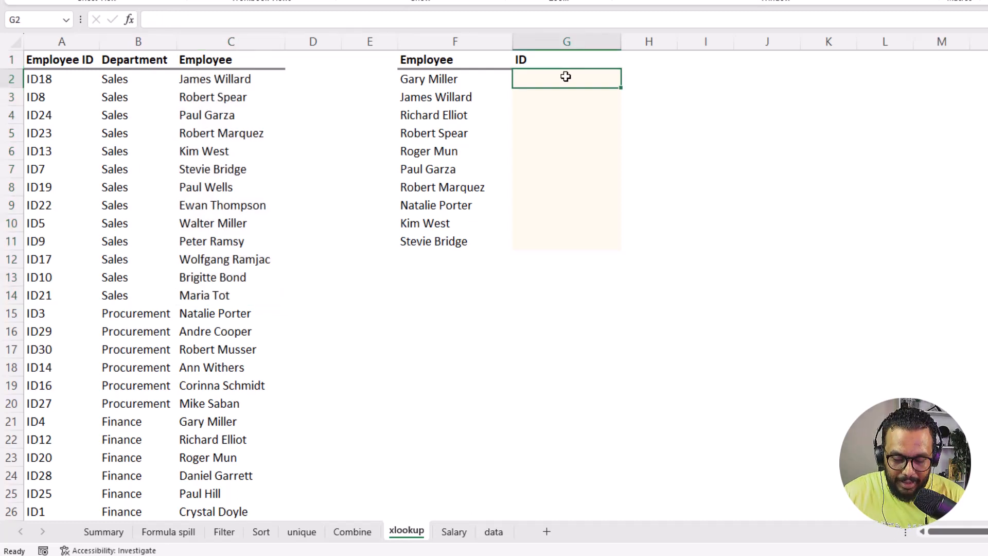
text(=xl)
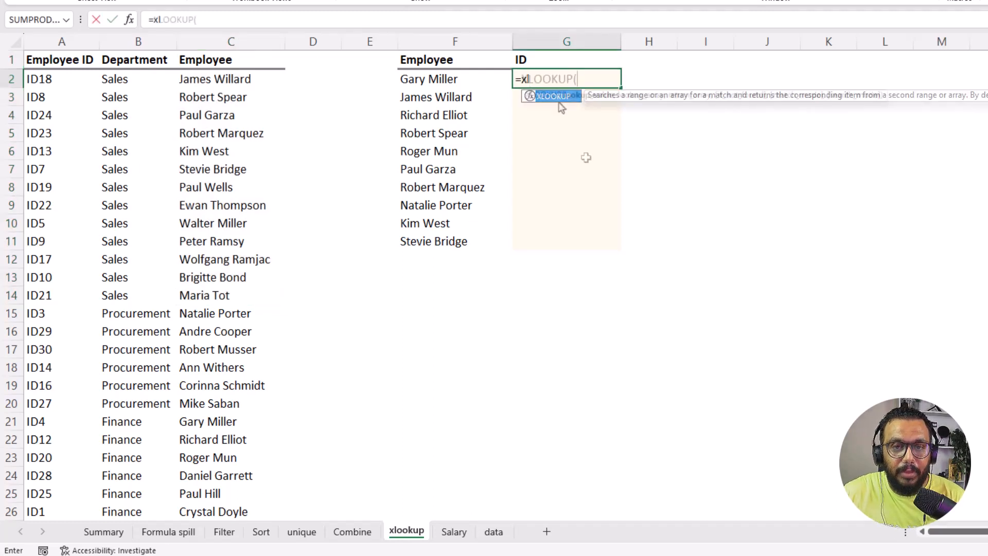
key(Tab)
click(440, 80)
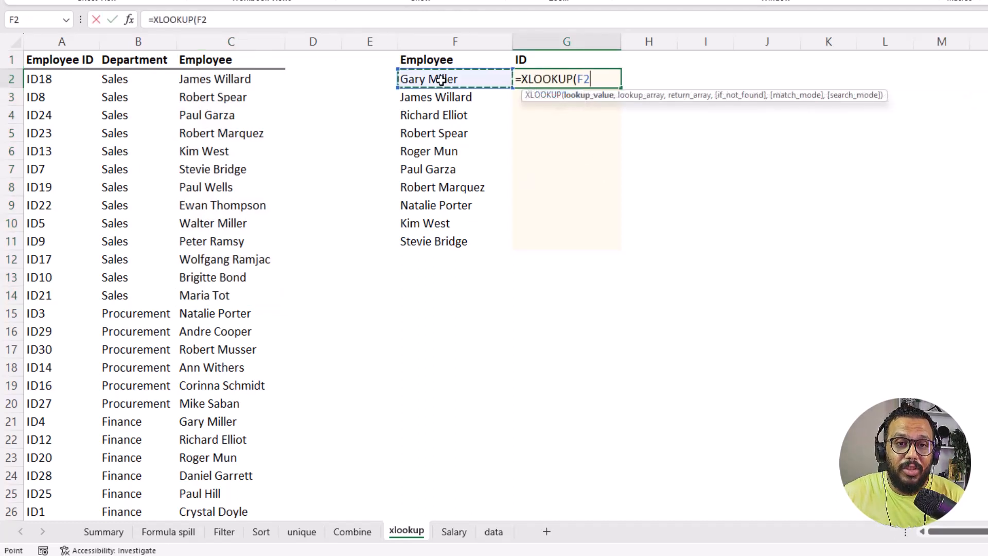
text(,)
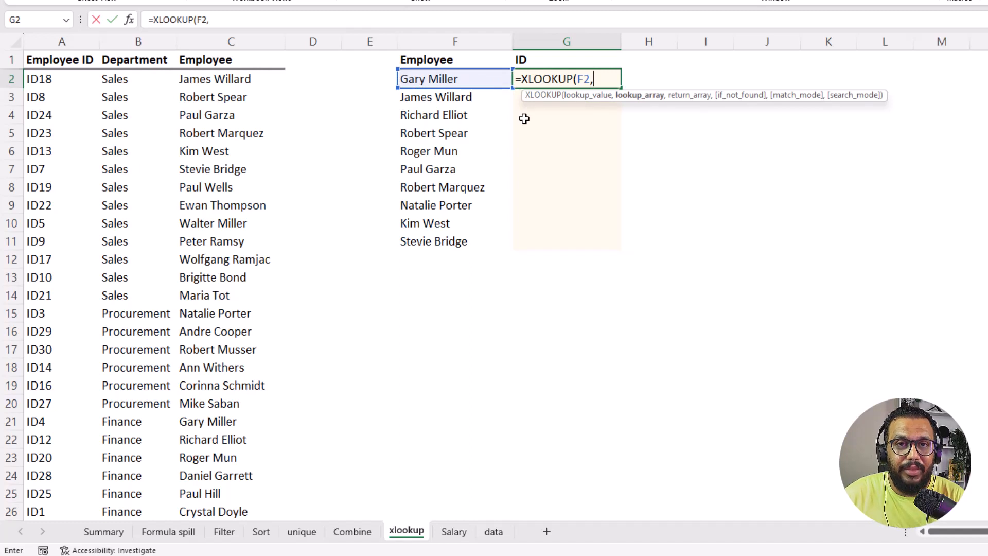
click(233, 41)
click(250, 79)
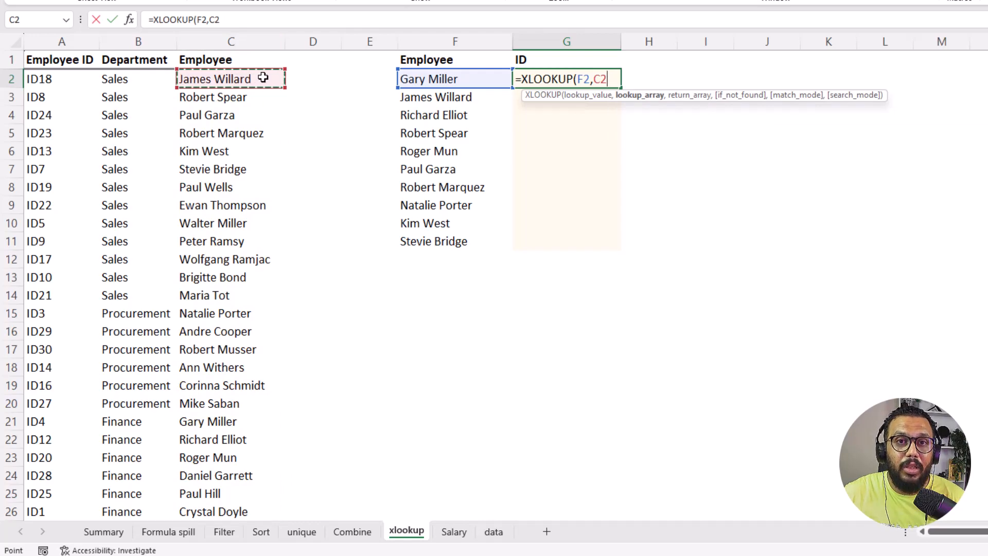
key(ctrl+shift+Down)
key(F4)
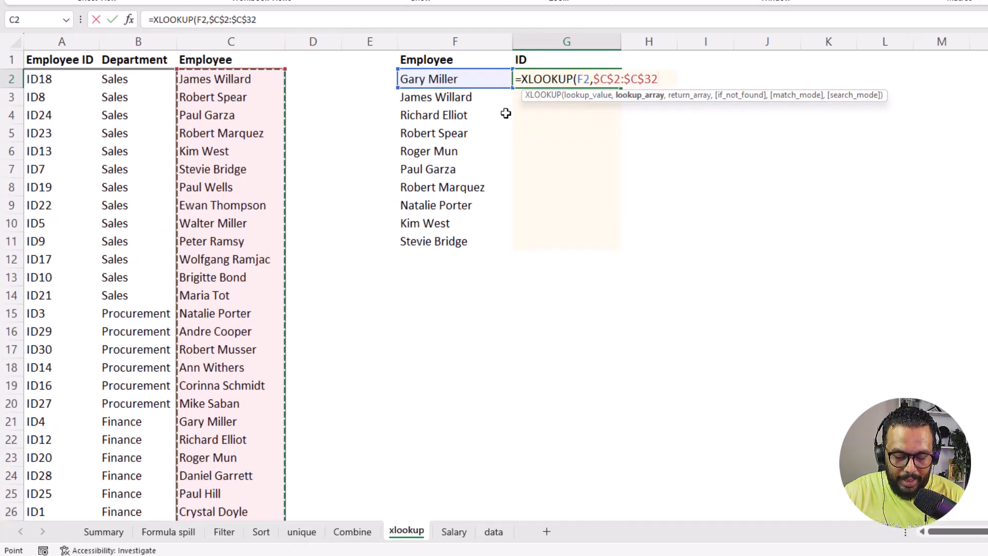
text(,)
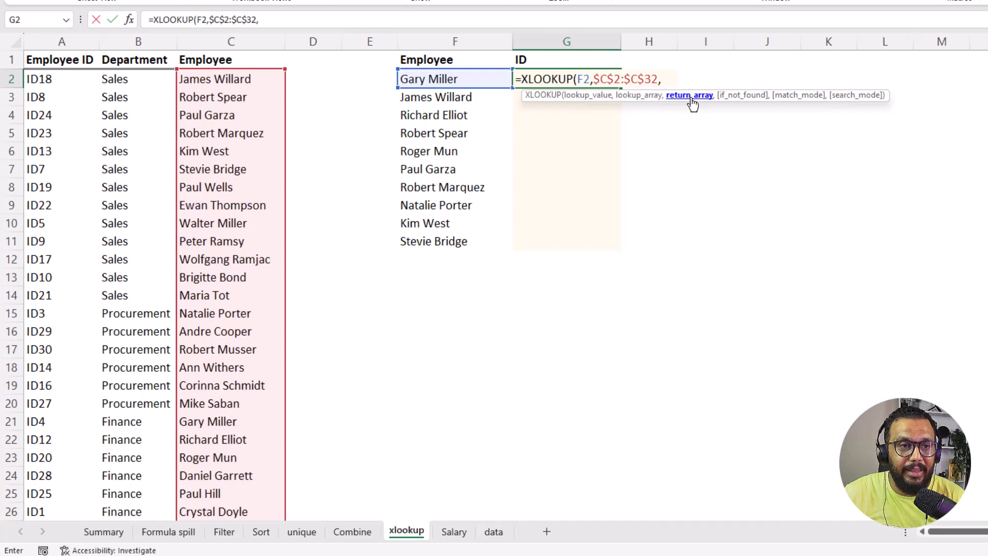
Step: Complete the G2 XLOOKUP with the absolute Employee ID range $A$2:$A$32 as the return array
click(47, 81)
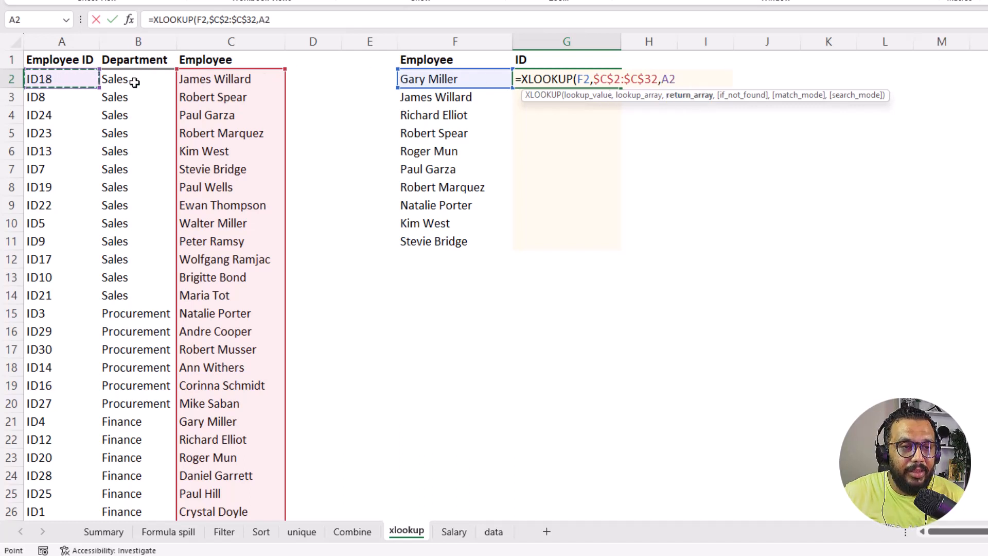
key(ctrl+shift+Down)
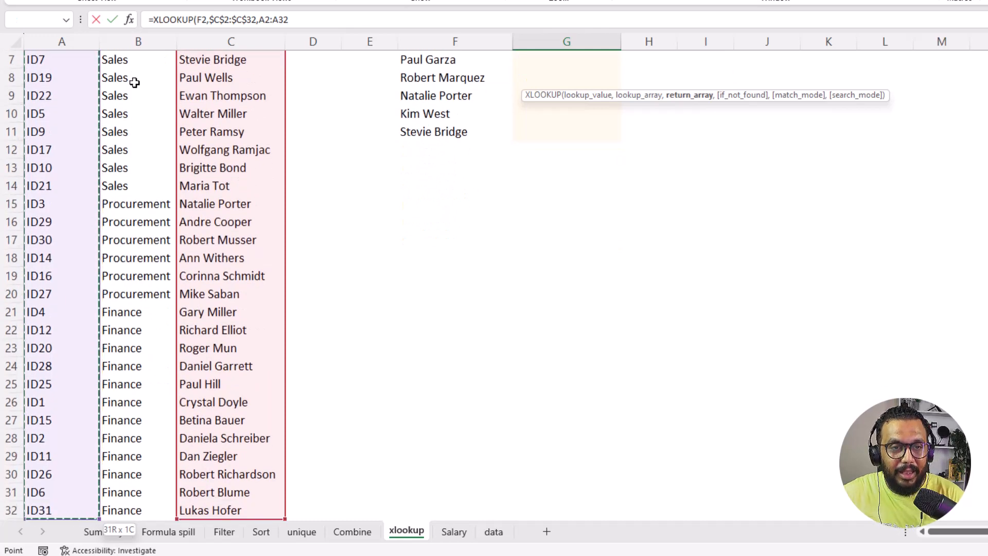
key(F4)
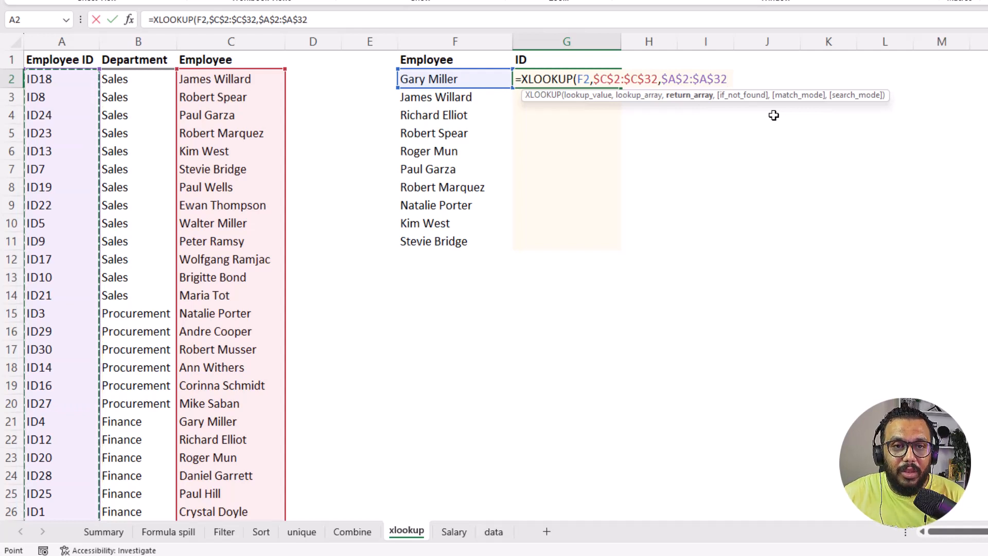
key(Return)
Step: Extend the G2 XLOOKUP with empty if_not_found and match_mode arguments and search mode 1 (first-to-last)
click(603, 77)
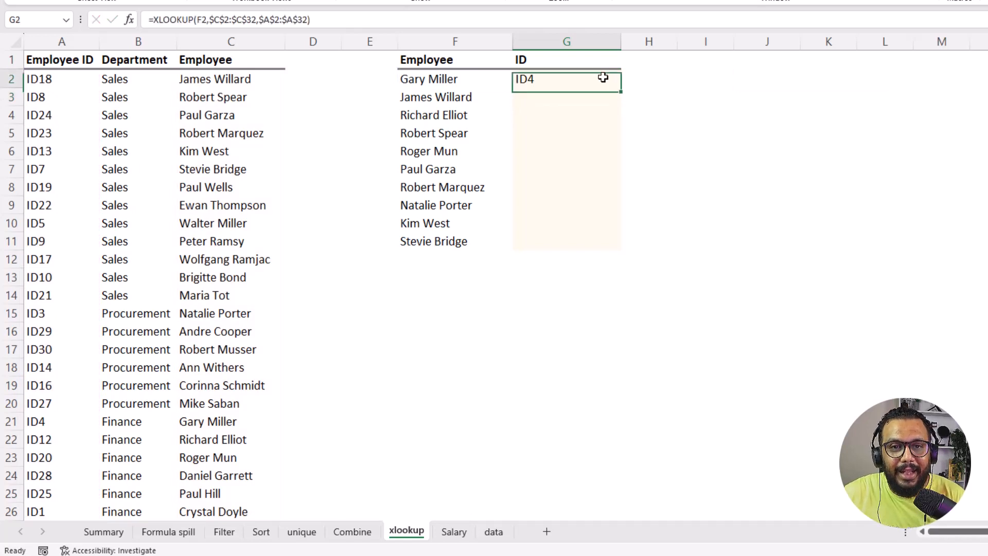
double_click(621, 88)
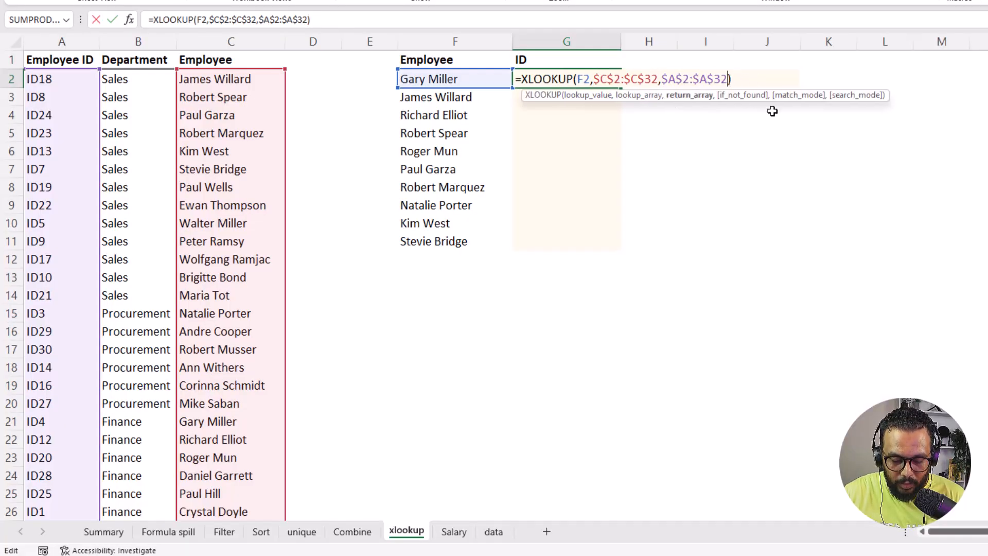
text(,)
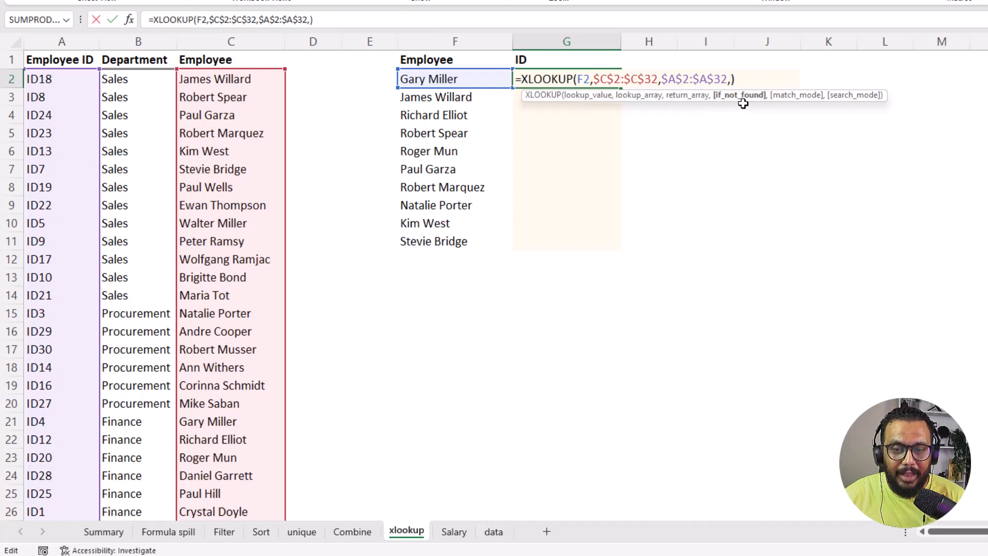
text(,)
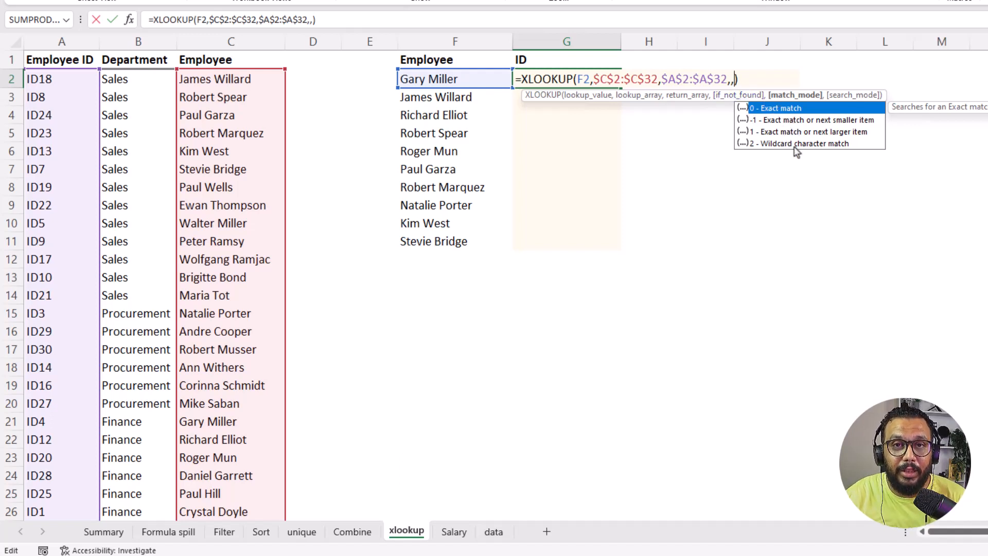
text(,)
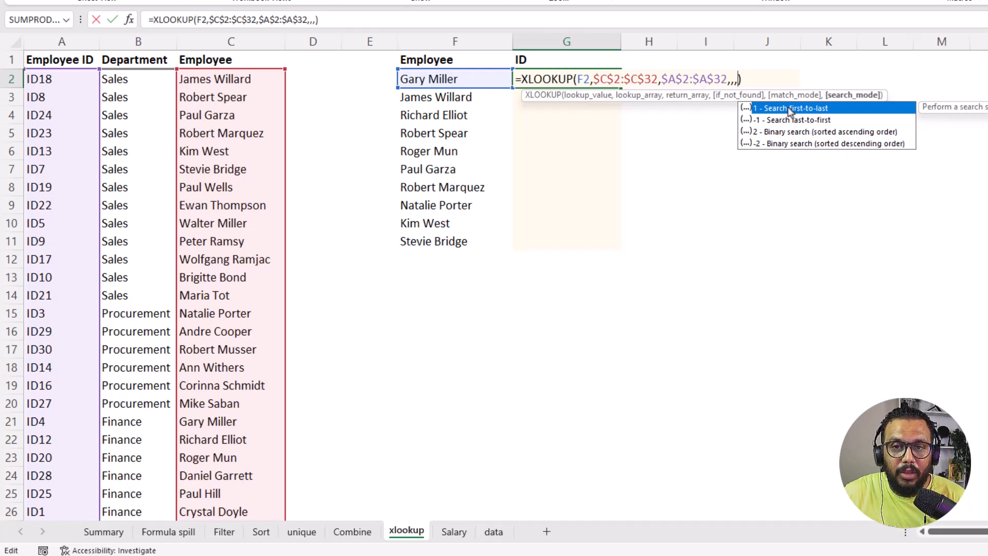
key(Escape)
key(Return)
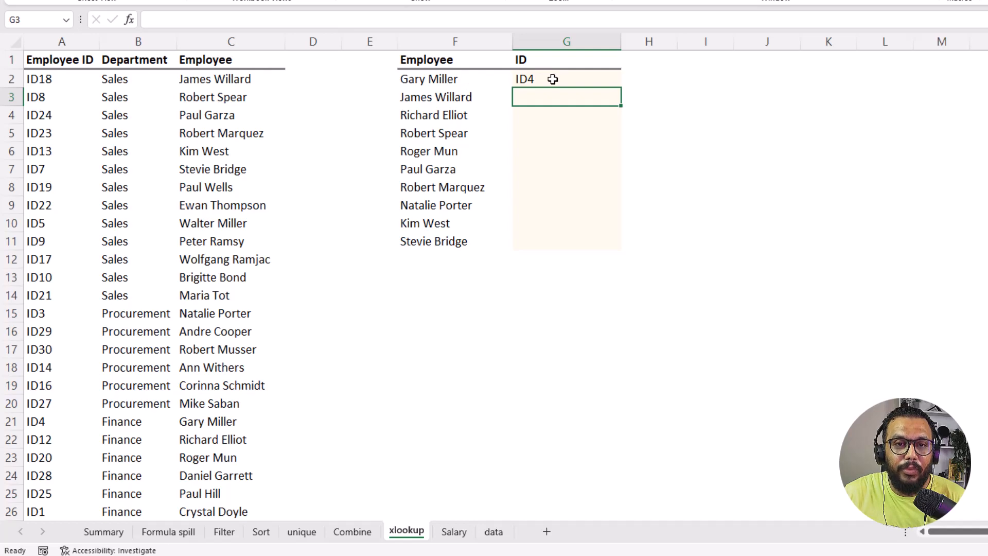
Step: Copy the employee name from F2 and paste it as a value into C30 to create a duplicate entry
right_click(455, 80)
click(496, 134)
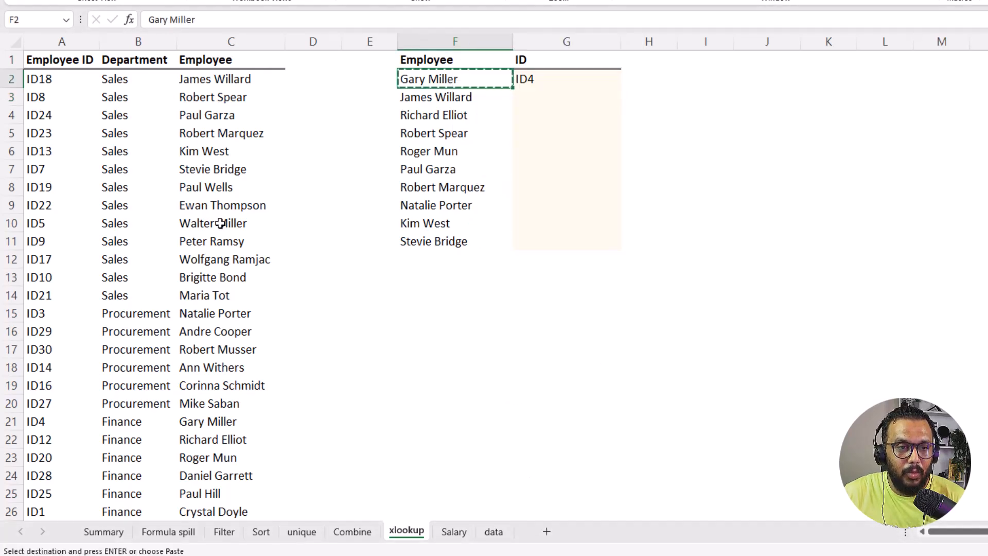
scroll(220, 223, down, 5)
right_click(218, 314)
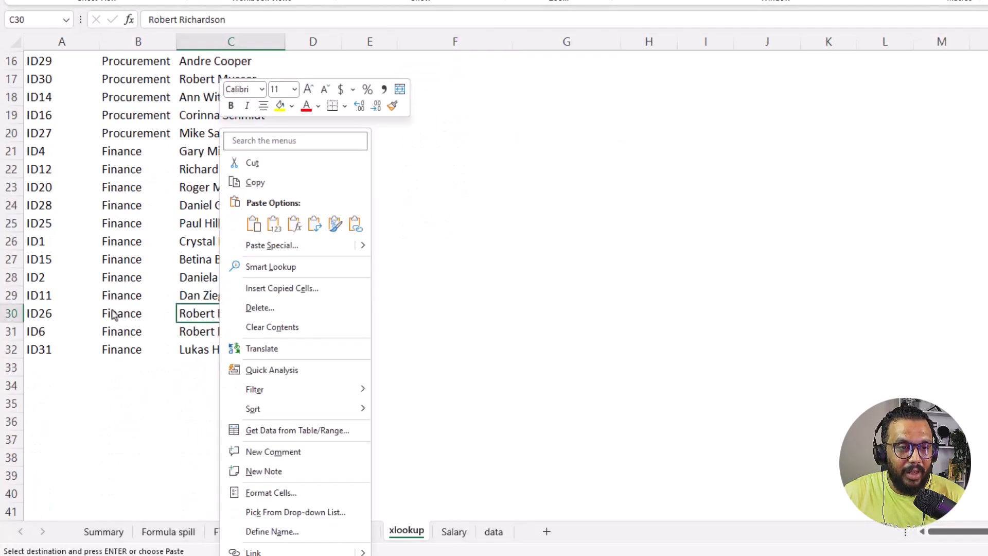
click(273, 224)
scroll(274, 257, up, 5)
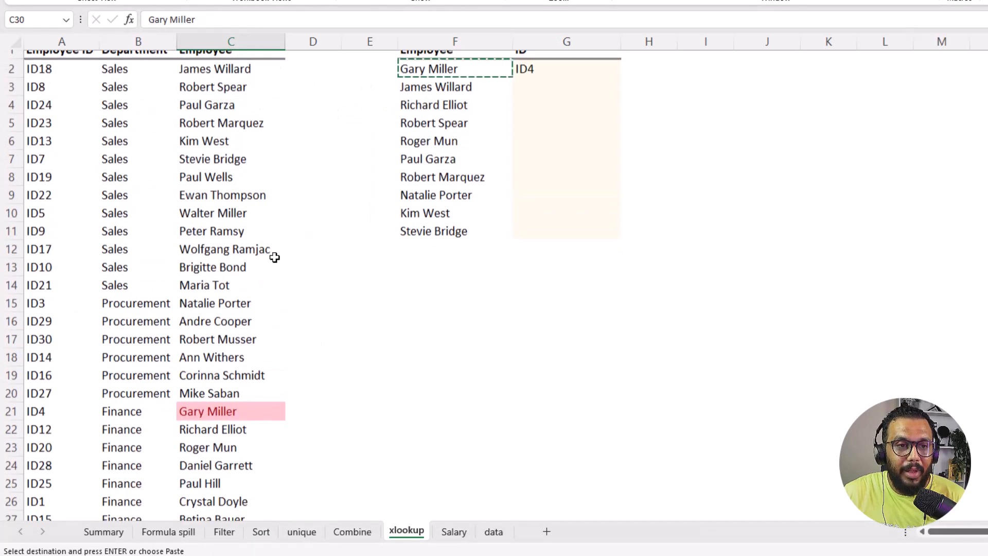
scroll(350, 237, up, 4)
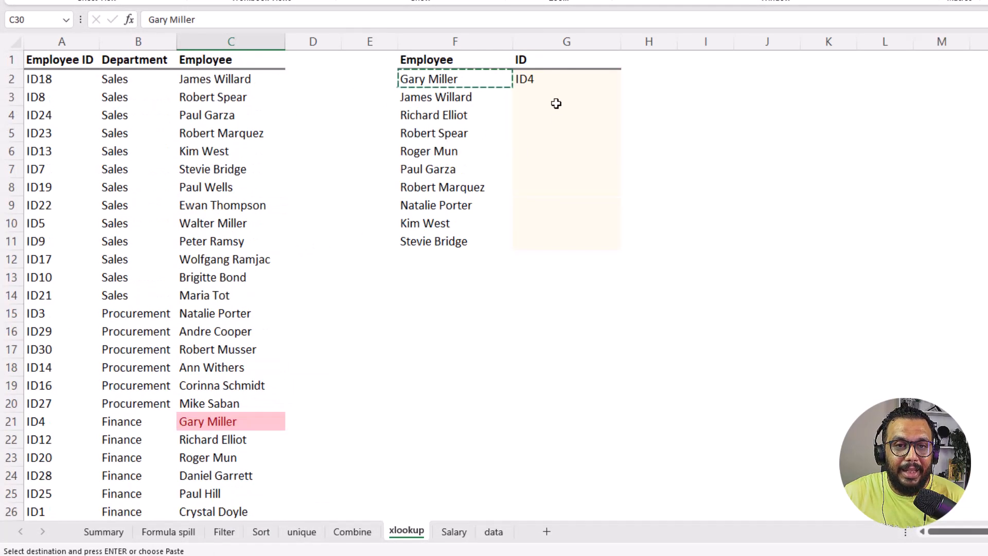
key(Escape)
scroll(552, 87, up, 6)
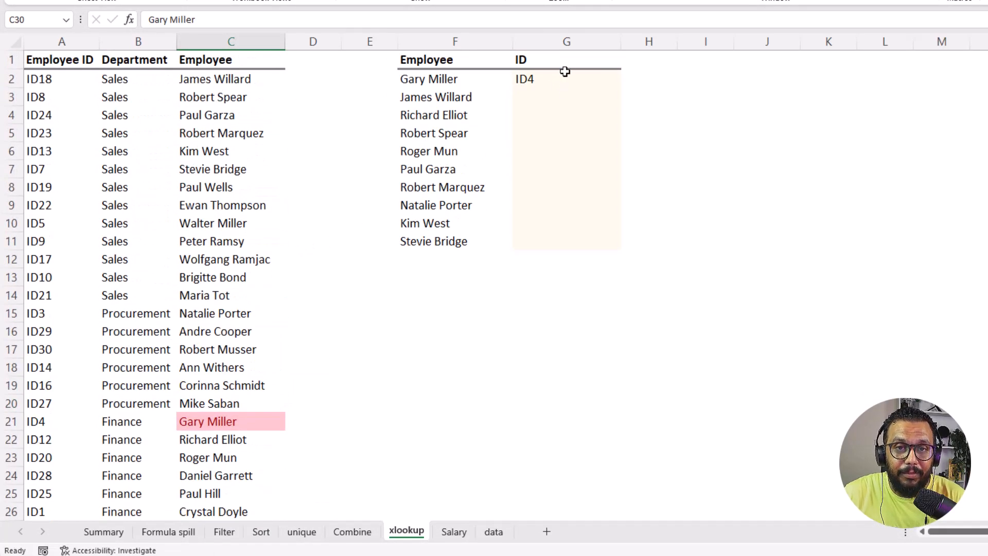
Step: Change the search mode of the G2 XLOOKUP to -1 (last-to-first) and check the ID against the duplicate in row 30
double_click(564, 77)
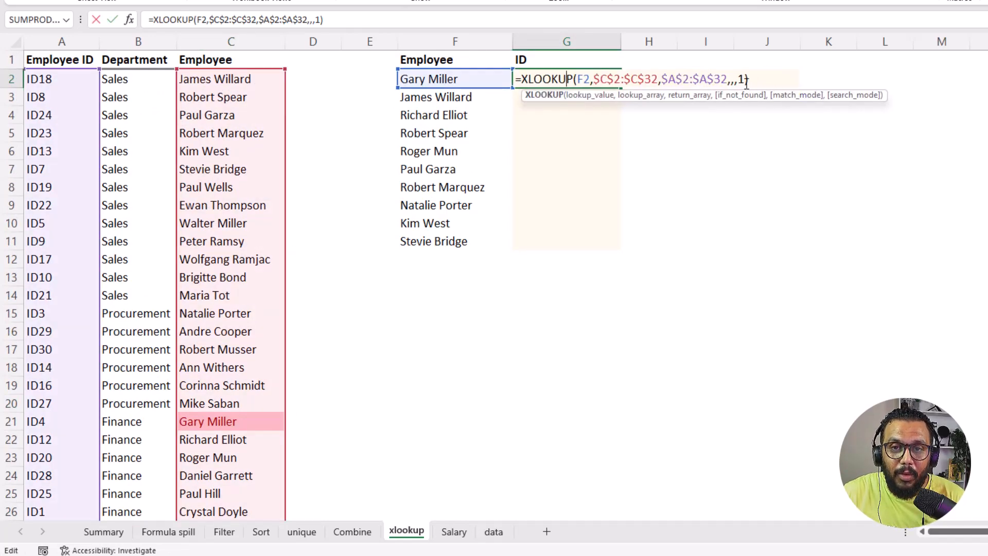
click(746, 82)
key(BackSpace)
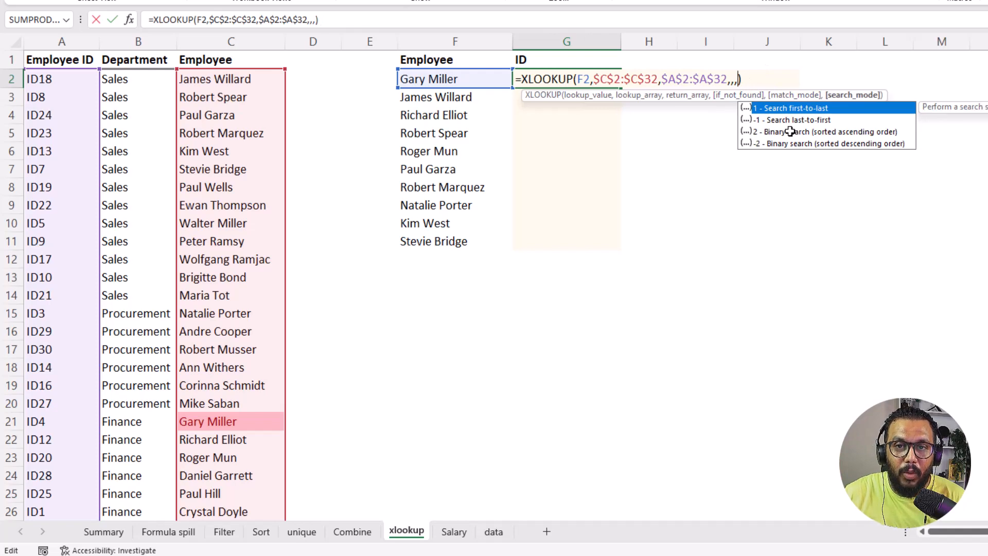
text(-1)
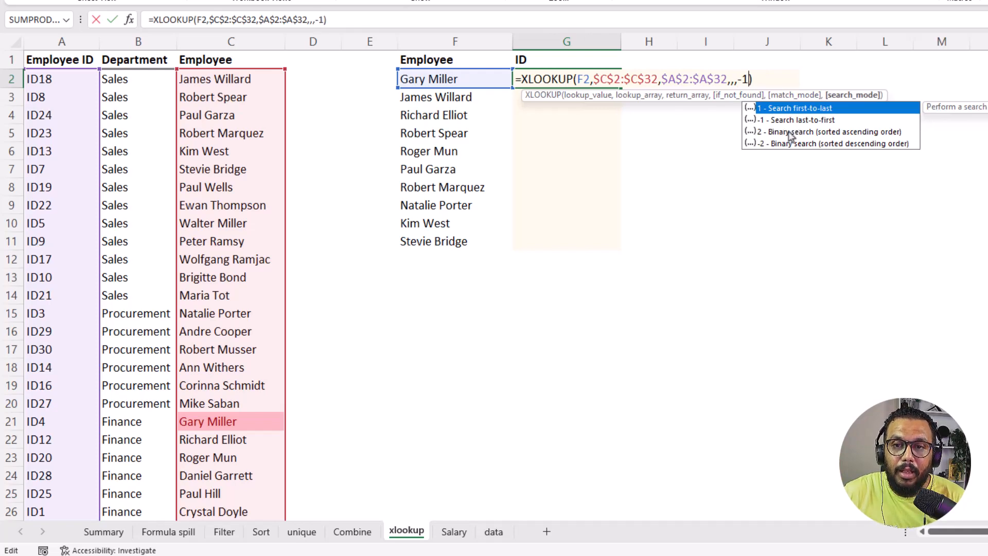
key(Return)
scroll(123, 242, down, 7)
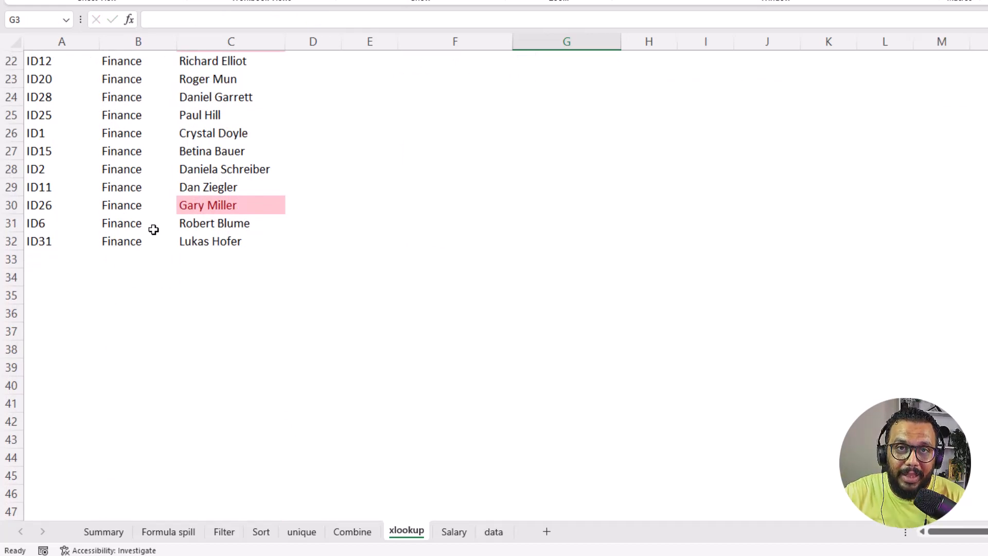
scroll(154, 229, up, 7)
Step: Remove the -1 search mode from the G2 XLOOKUP and fill the formula down the ID column
double_click(592, 78)
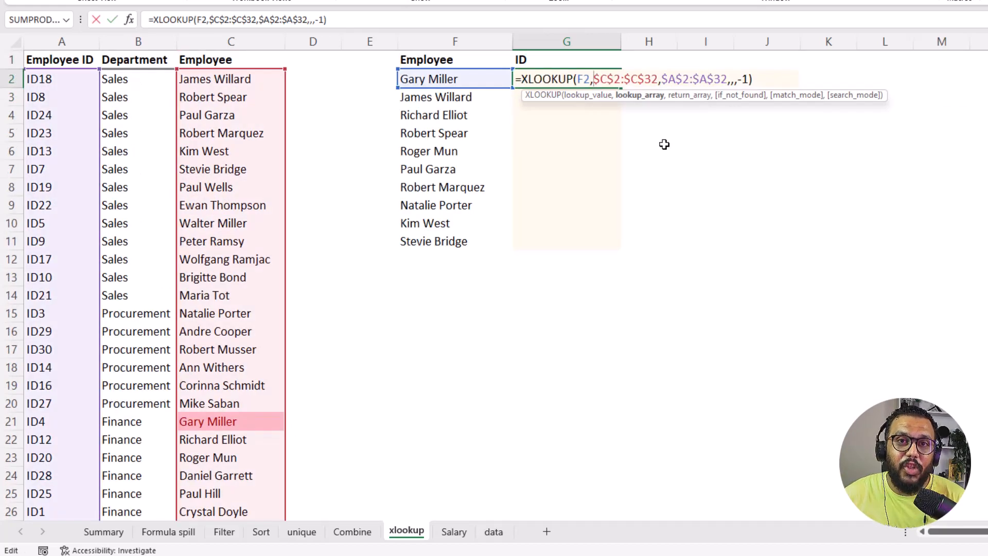
key(Escape)
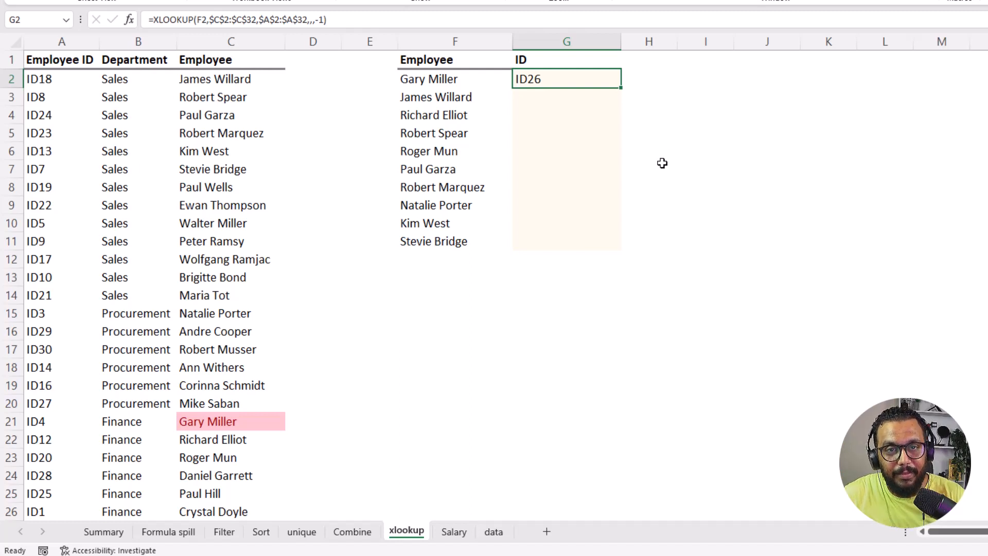
double_click(594, 81)
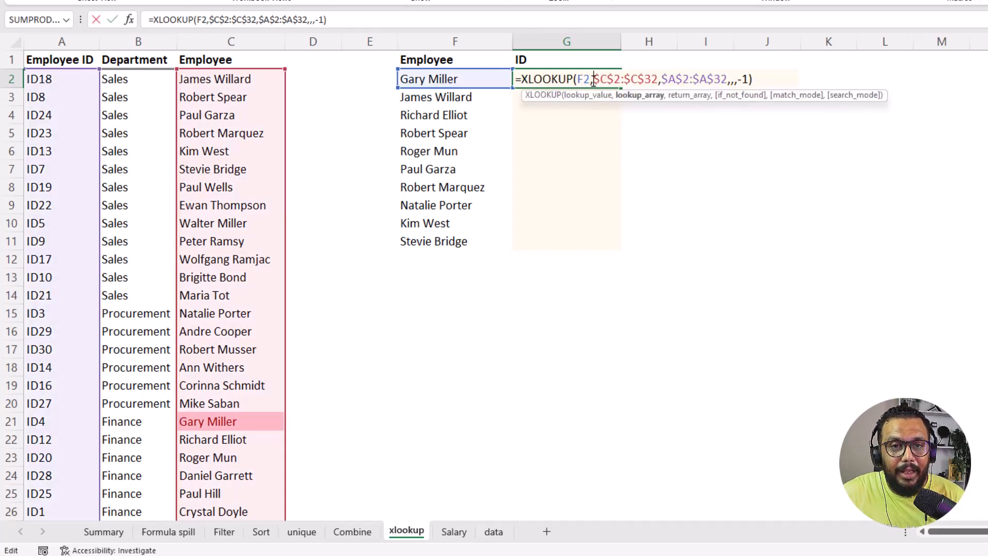
click(740, 80)
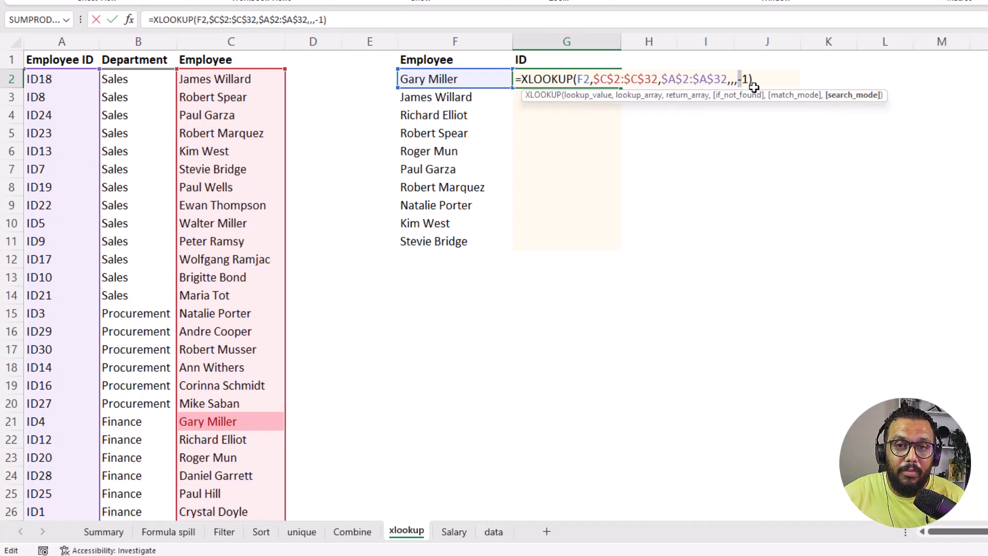
key(shift+Right)
key(Delete)
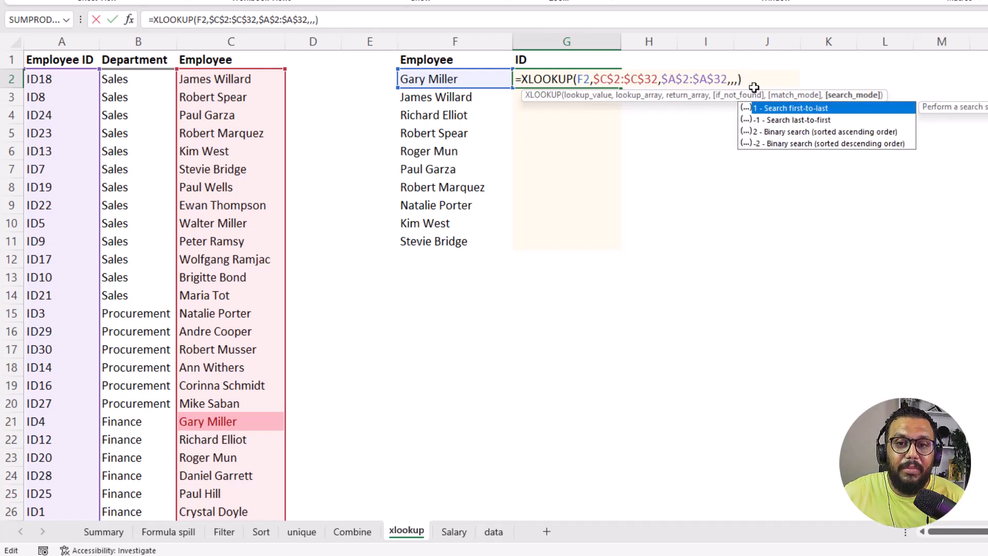
key(Return)
click(612, 85)
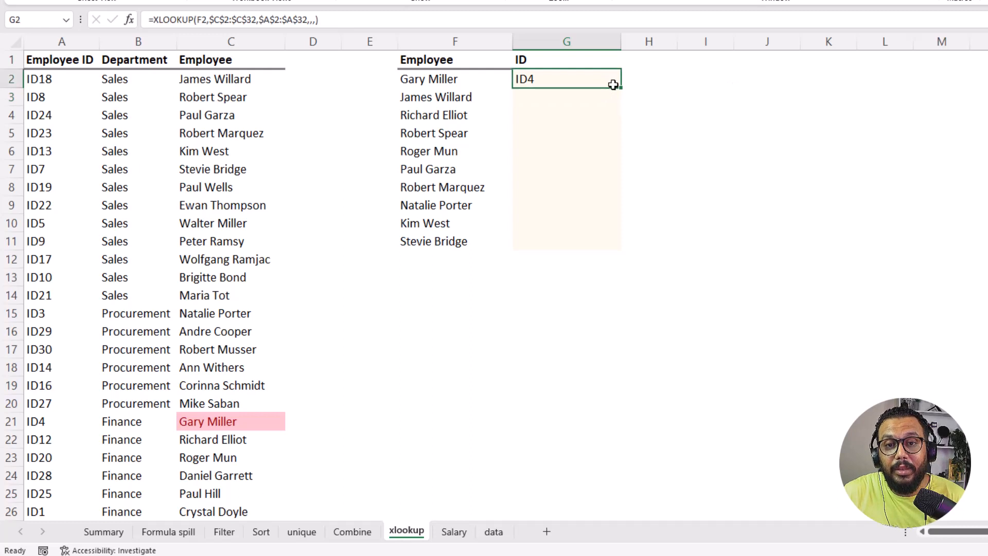
double_click(620, 87)
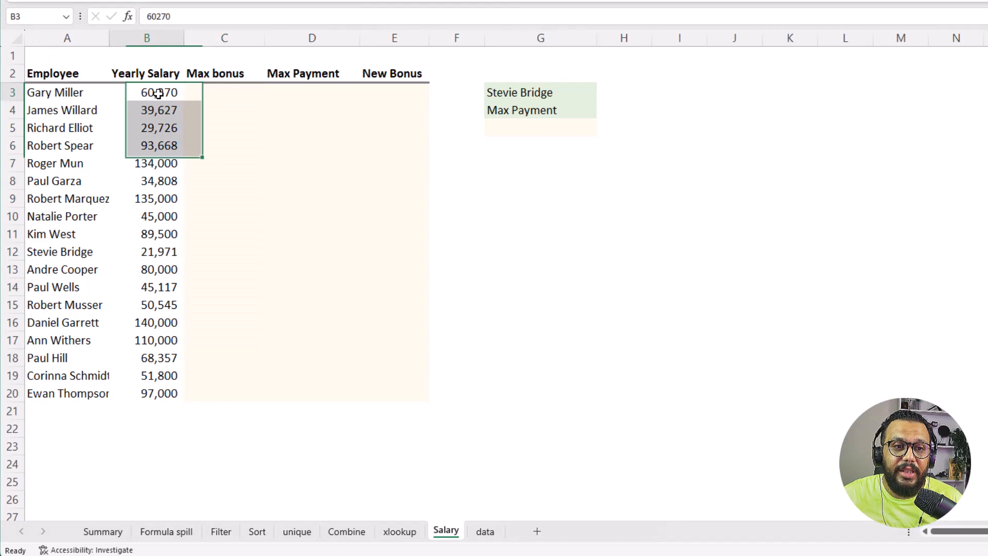
Step: Review the Salary sheet's Yearly Salary and Max bonus columns and the data sheet's Master Vertical ID, bonus and name columns
drag(158, 92, 154, 216)
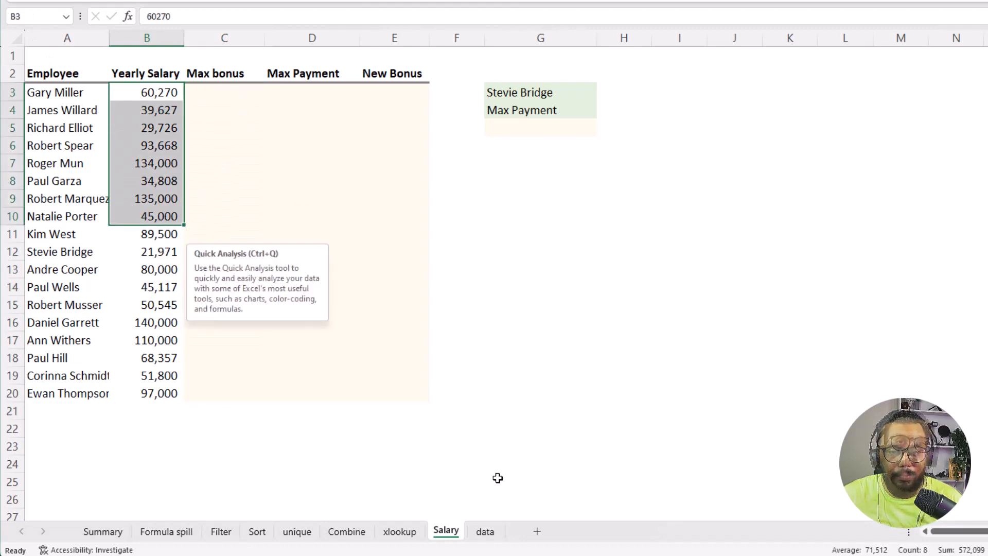
click(485, 531)
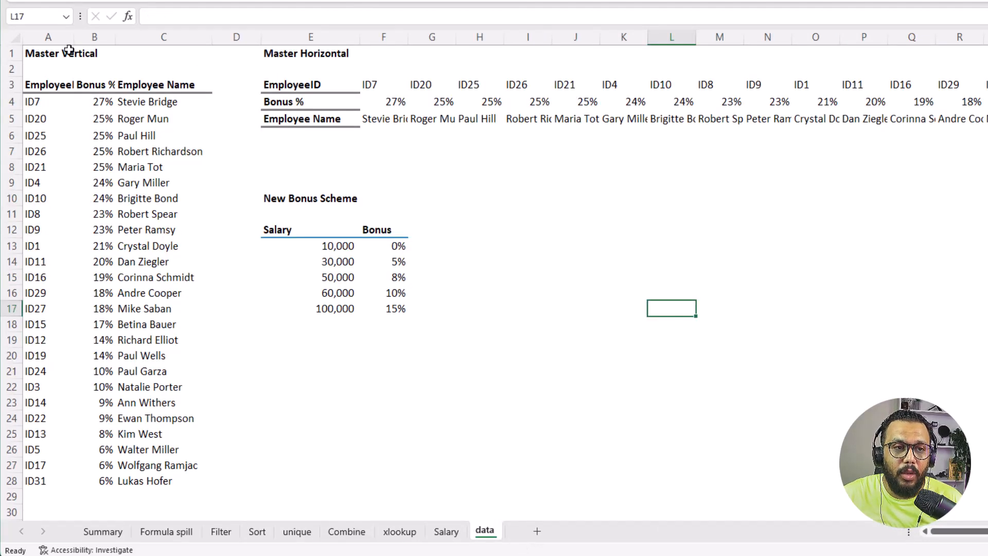
drag(49, 102, 55, 245)
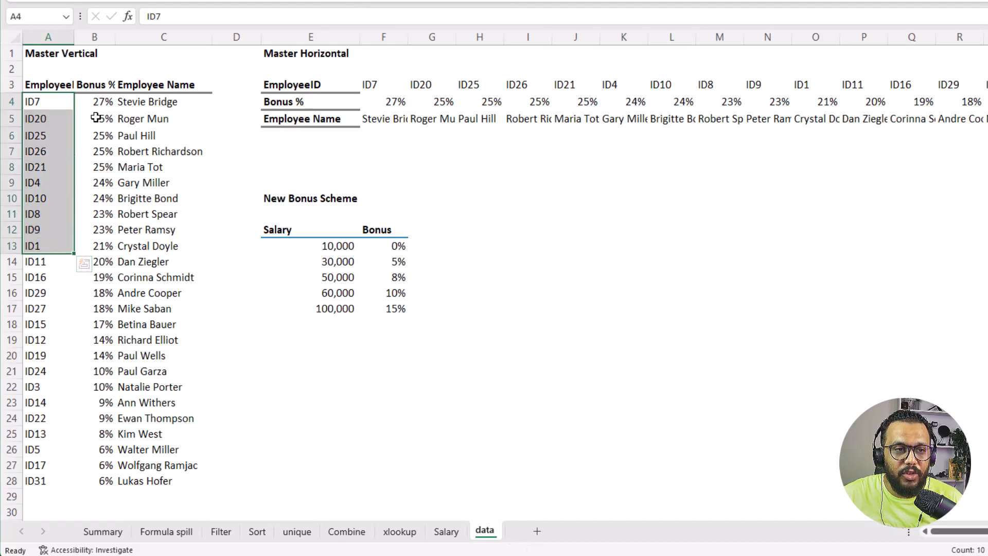
drag(98, 118, 103, 166)
drag(153, 117, 156, 166)
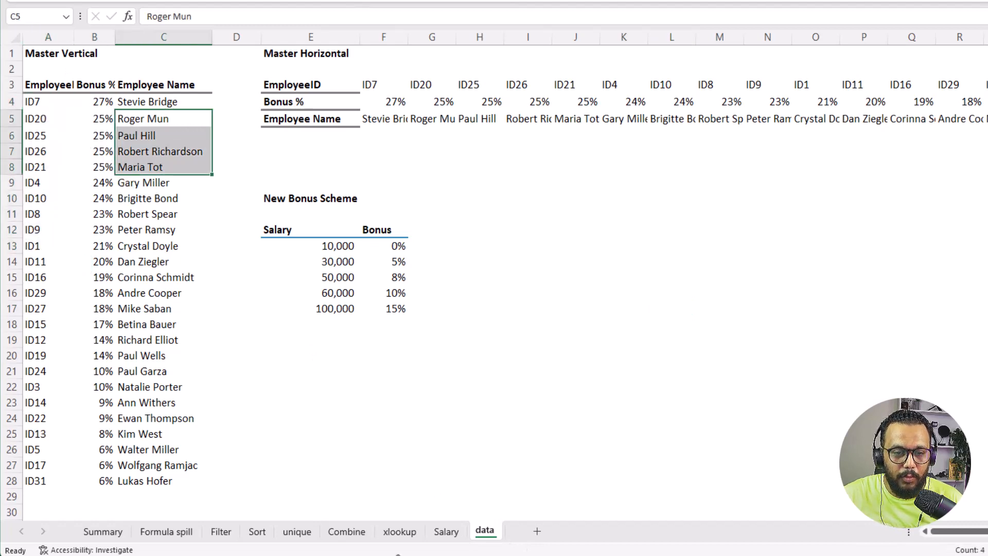
click(447, 532)
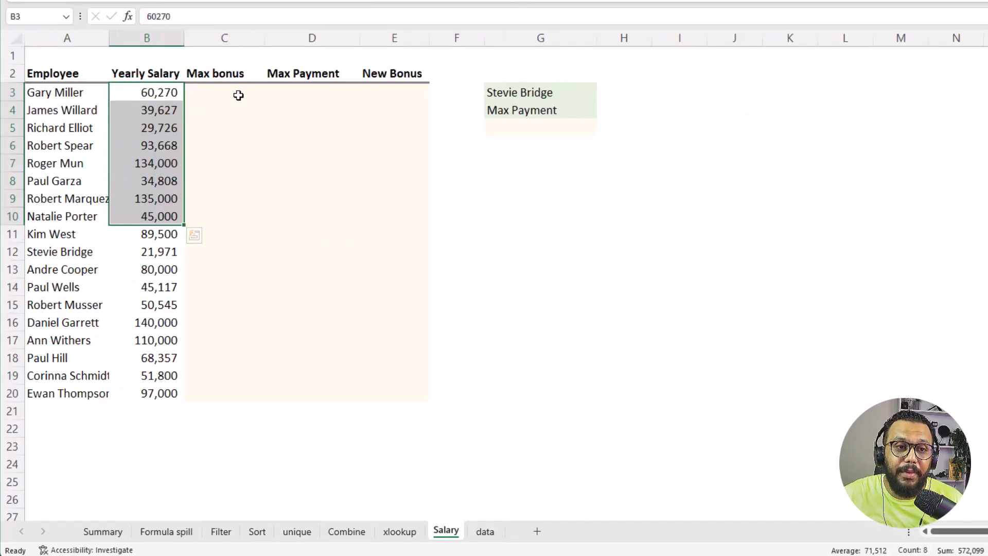
drag(221, 94, 223, 217)
click(70, 98)
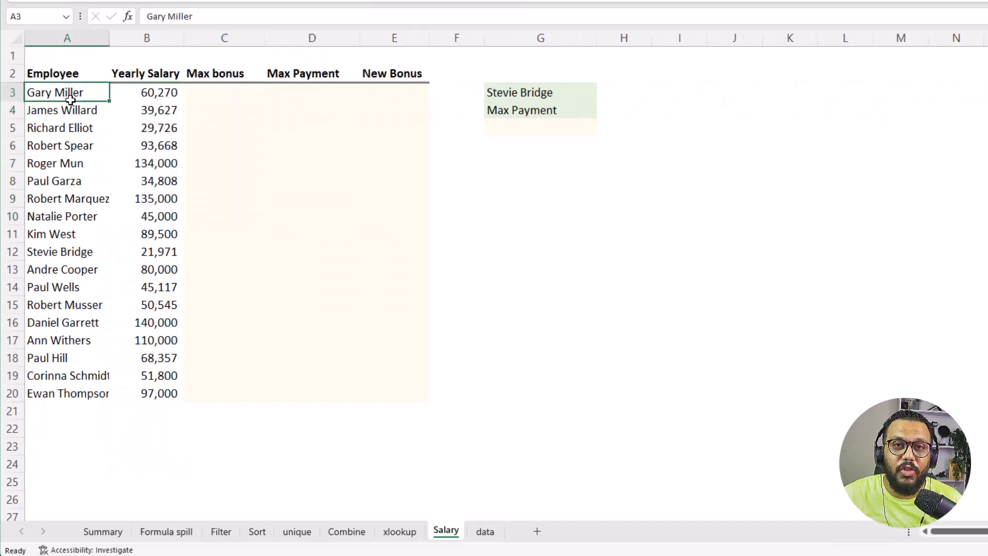
click(227, 77)
Step: Start an XLOOKUP in C3 of the Salary sheet with lookup value A3 and the data sheet's absolute $C$4:$C$28 as lookup array
click(232, 93)
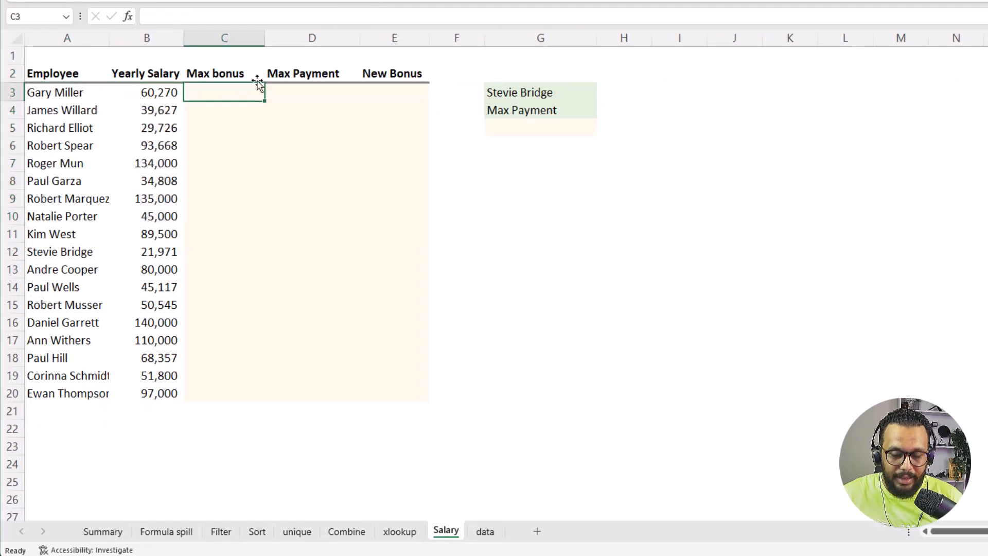
text(=xl)
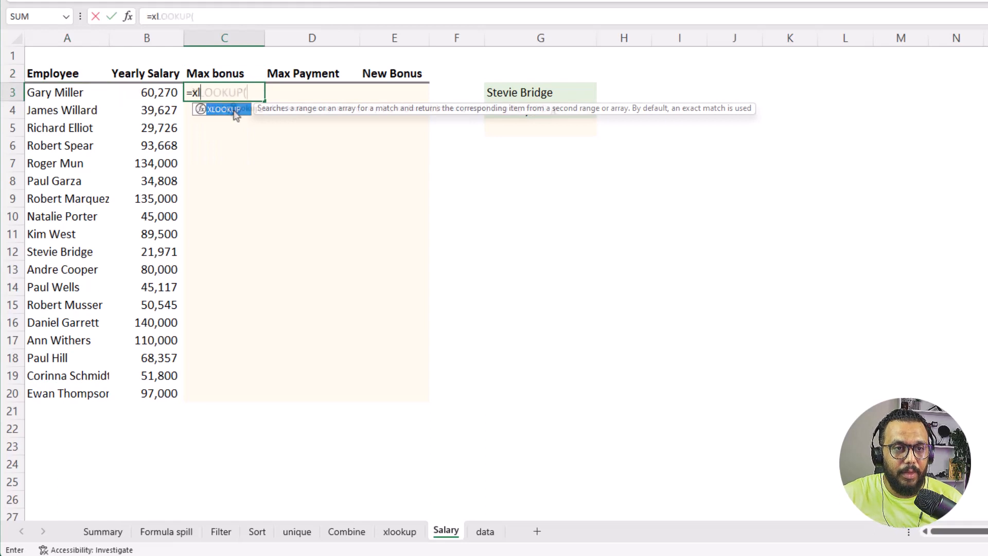
key(Tab)
click(67, 93)
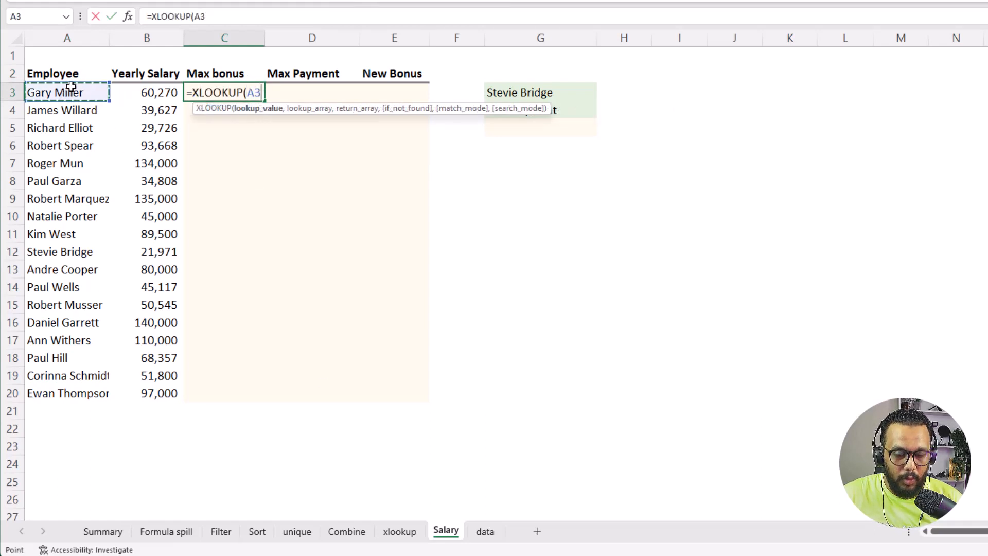
text(,)
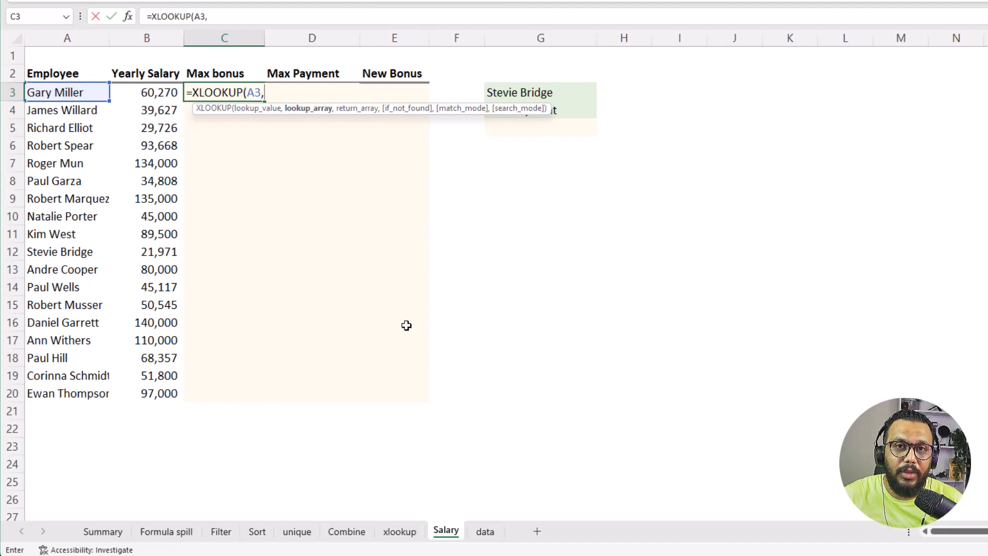
click(485, 531)
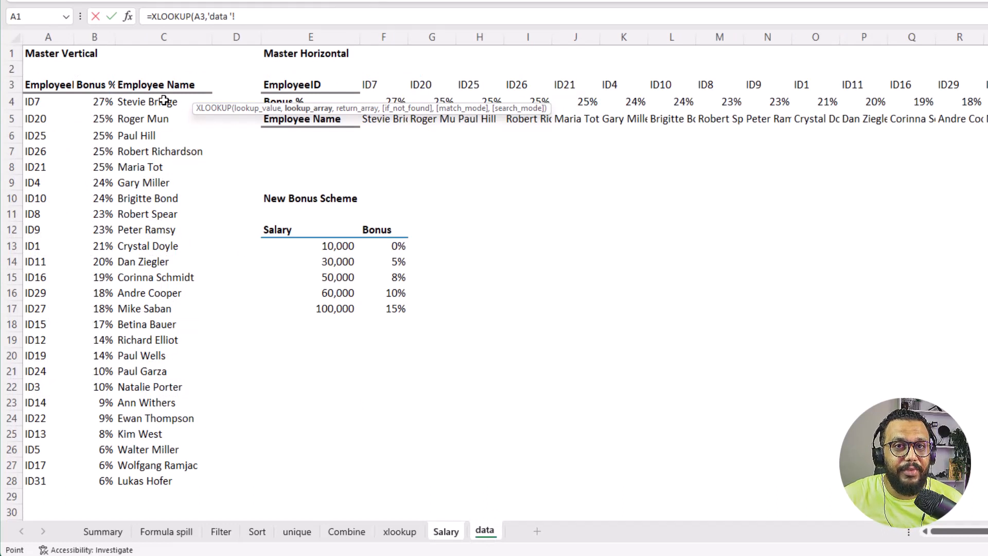
drag(163, 101, 201, 480)
key(F4)
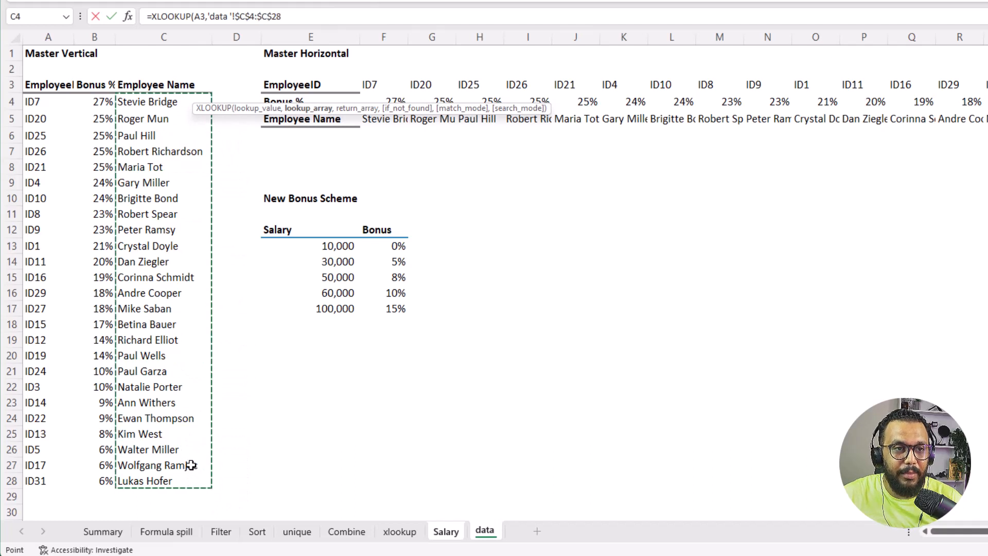
text(,)
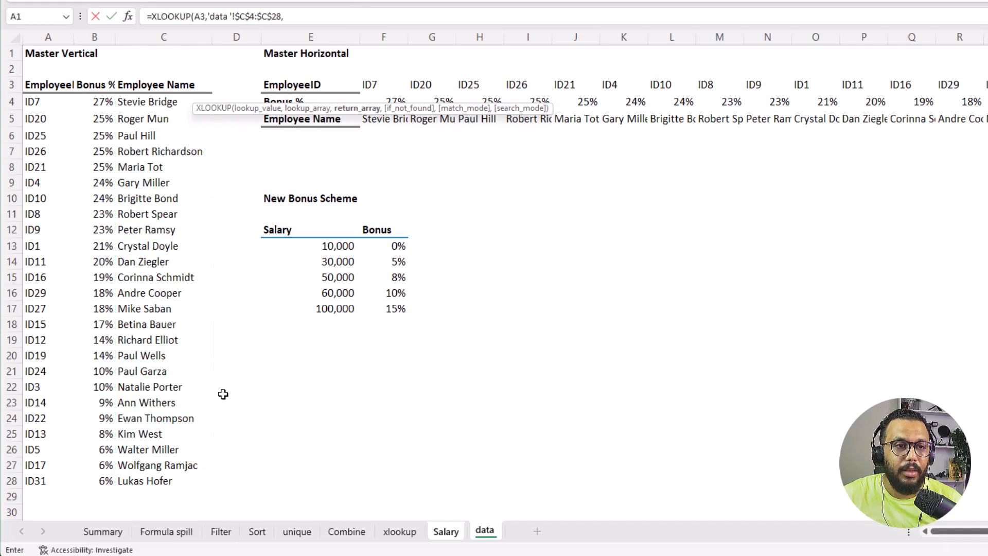
Step: Complete the C3 XLOOKUP with the data sheet's Bonus % range B4:B28 as a relative return array
click(286, 16)
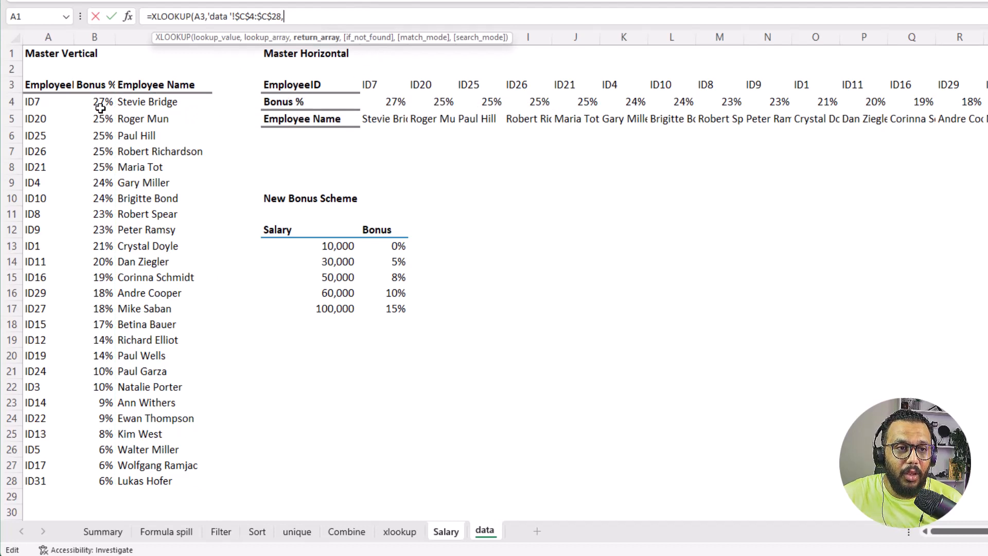
drag(99, 101, 107, 482)
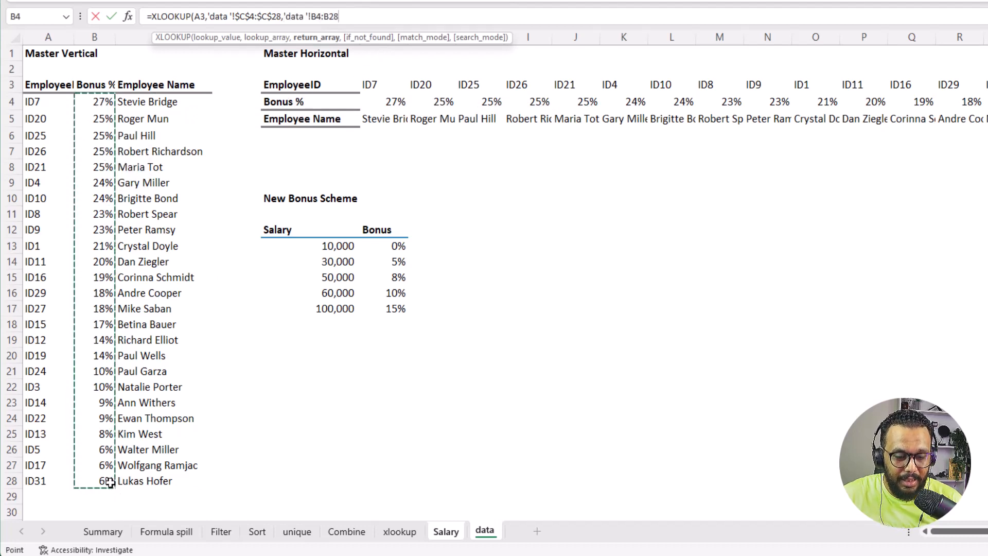
key(F4)
key(F4)
key(F4)
key(F4)
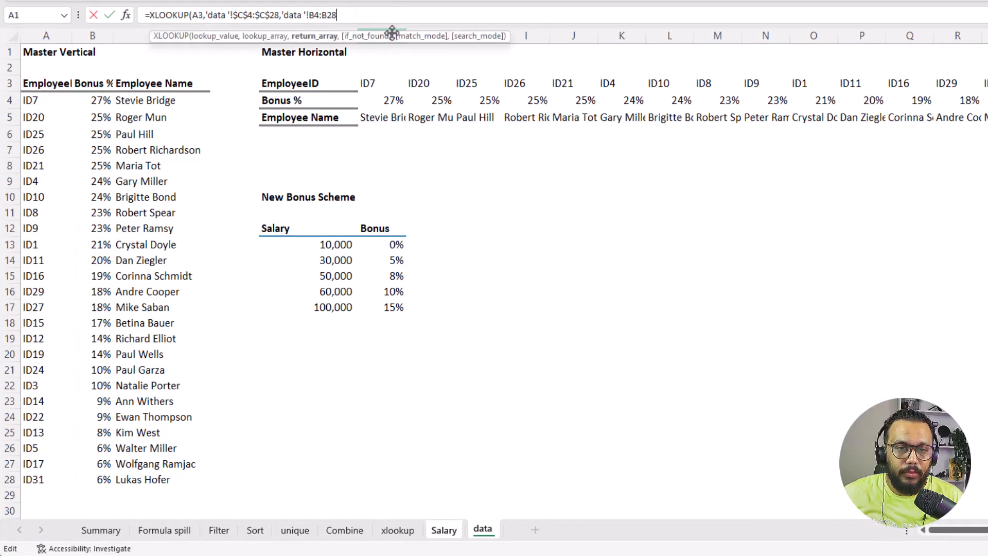
text())
key(Return)
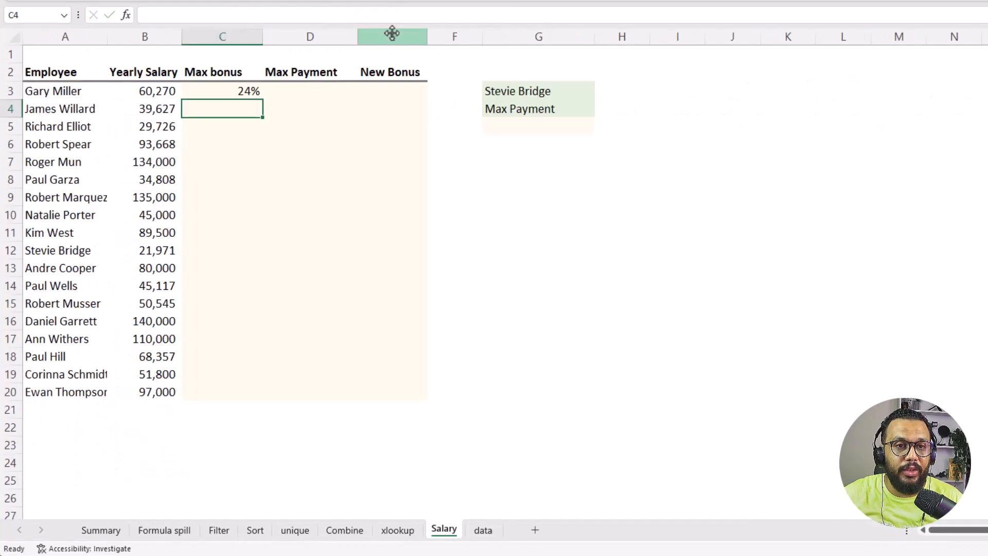
Step: Fill the Max bonus XLOOKUP from C3 down to C20 and inspect the copied formula in C4
click(251, 91)
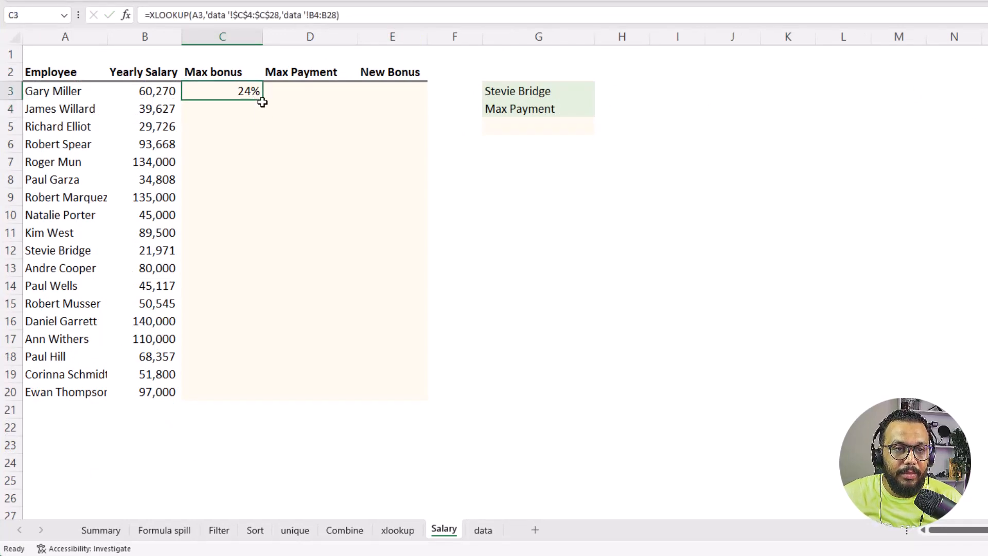
double_click(262, 100)
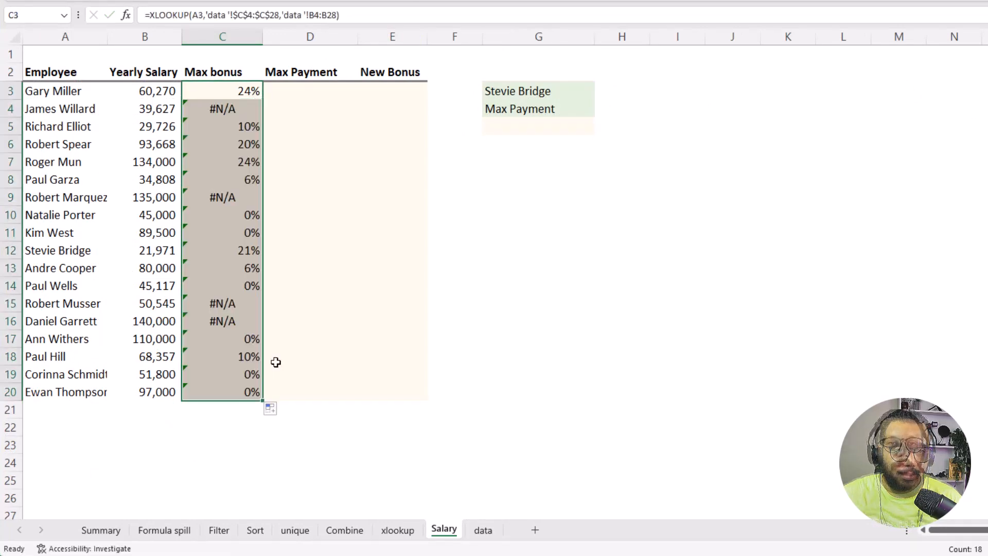
click(227, 110)
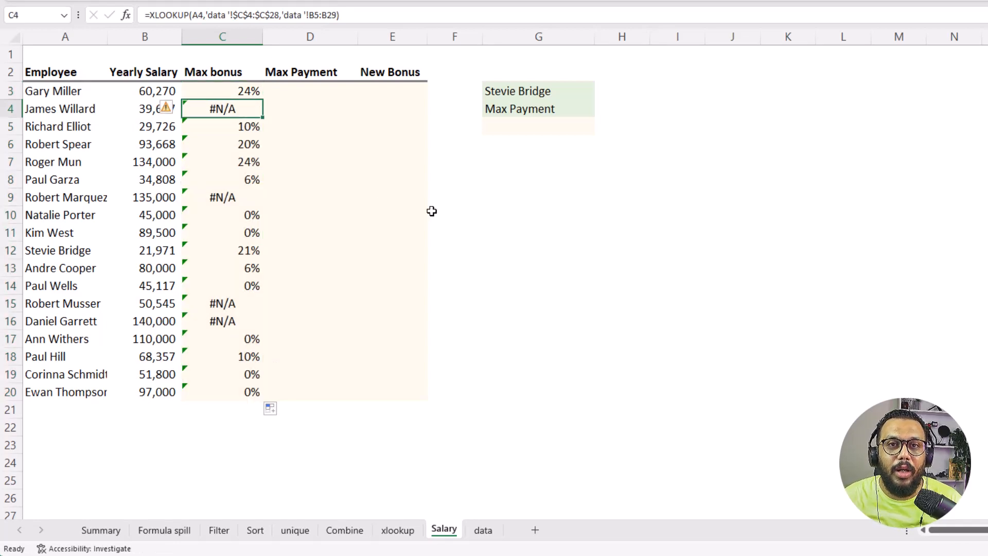
key(Up)
key(ctrl+shift+Down)
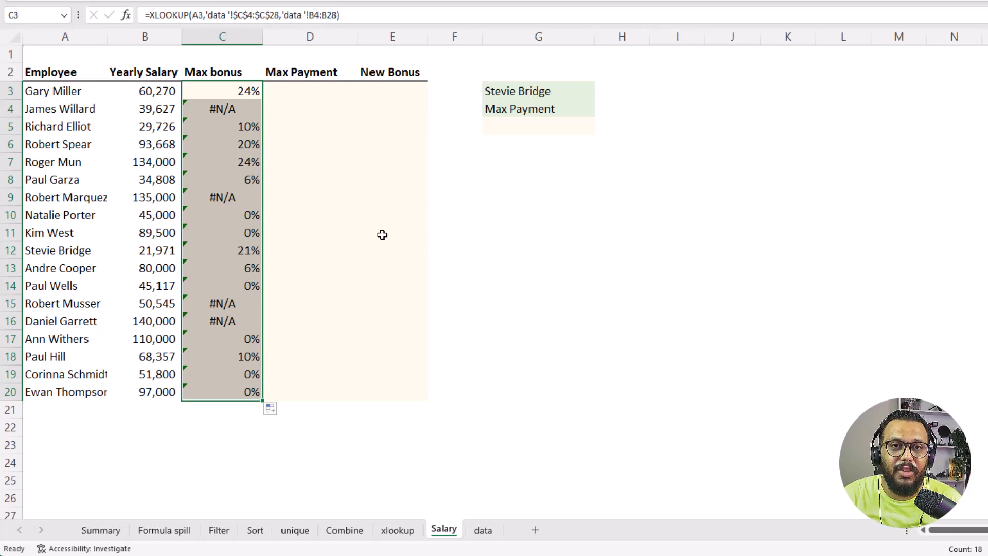
Step: Add 0 as the if_not_found argument of the C3 XLOOKUP and fill the formula down the Max bonus column
double_click(236, 90)
click(430, 91)
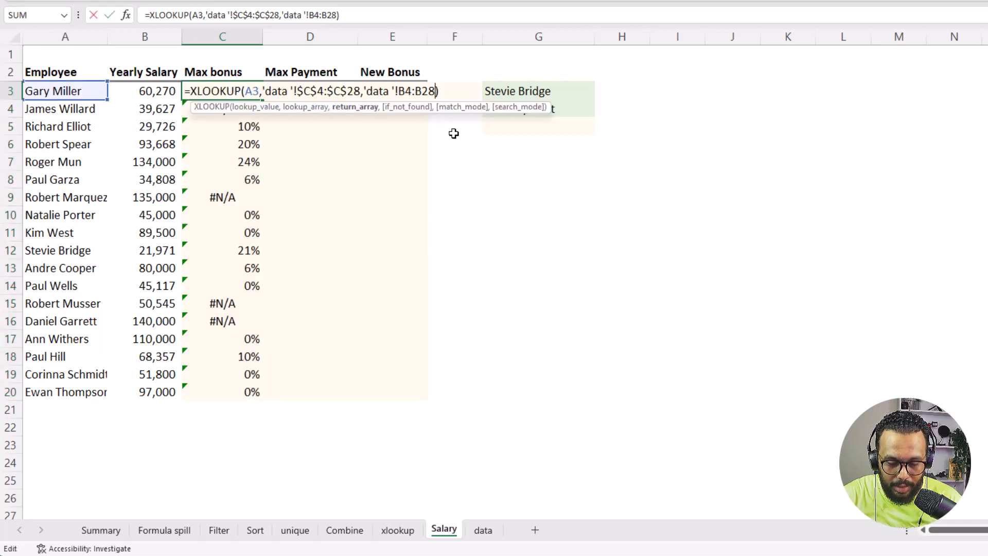
text(,)
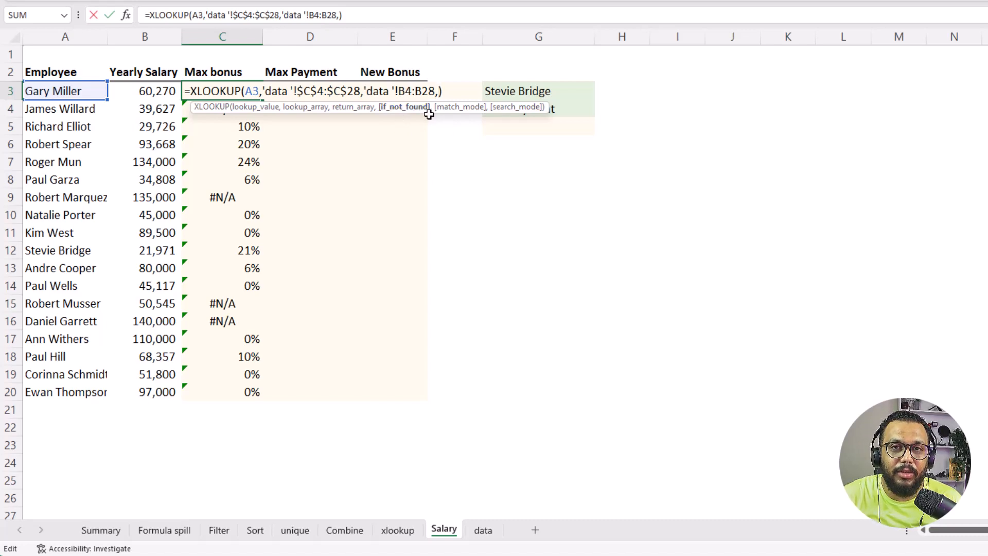
text(0)
key(Return)
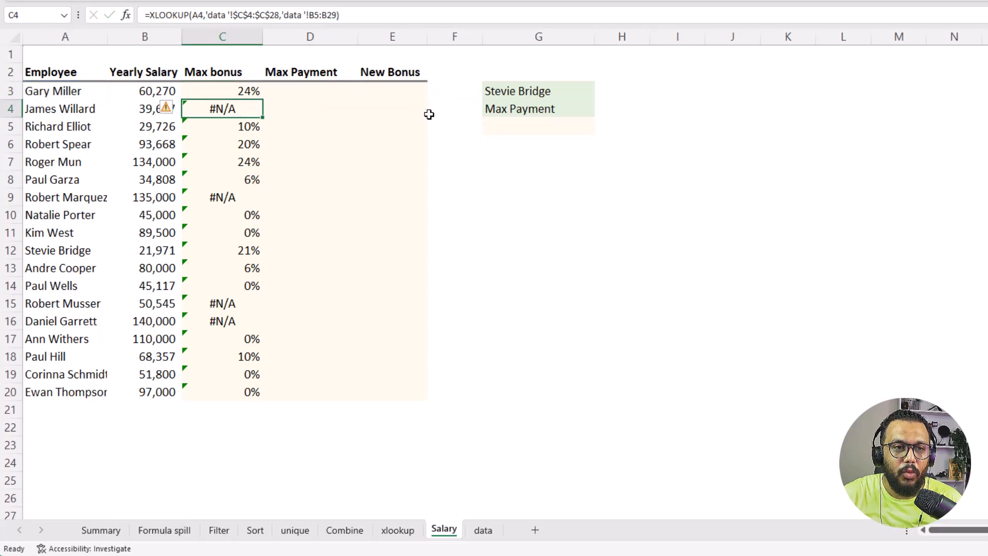
click(263, 95)
double_click(266, 101)
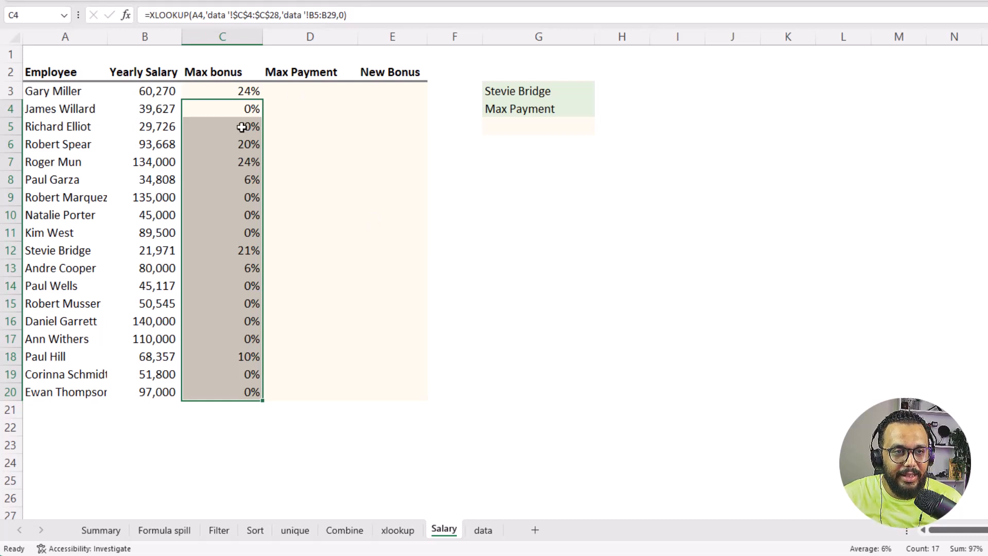
Step: Multiply the C3 XLOOKUP result by the employee's yearly salary in B3
click(216, 90)
double_click(238, 91)
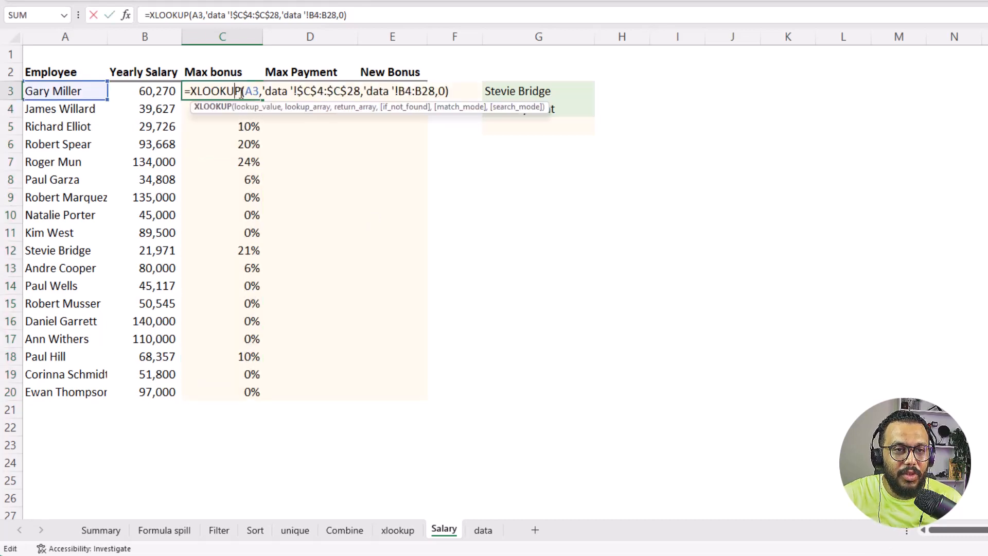
click(451, 91)
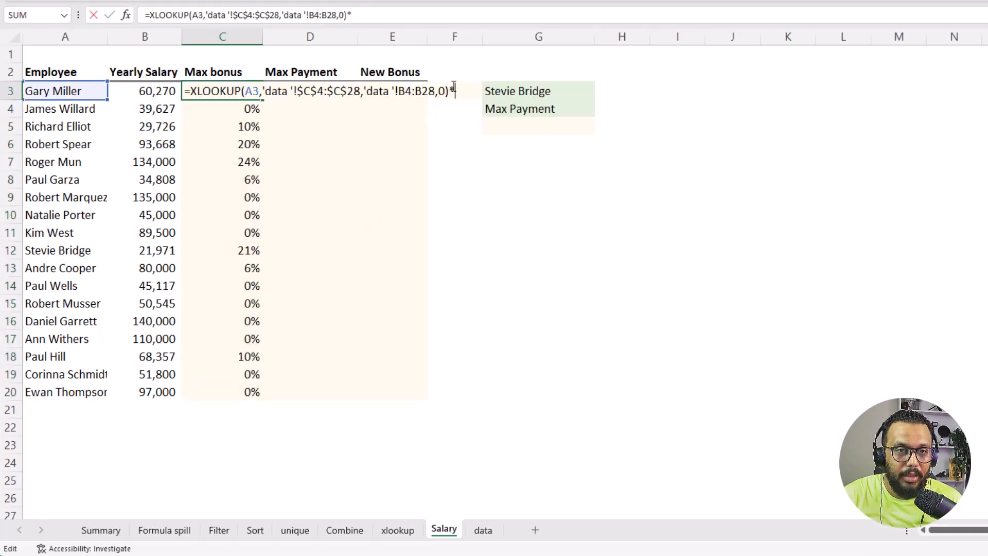
text(*)
click(156, 88)
key(Return)
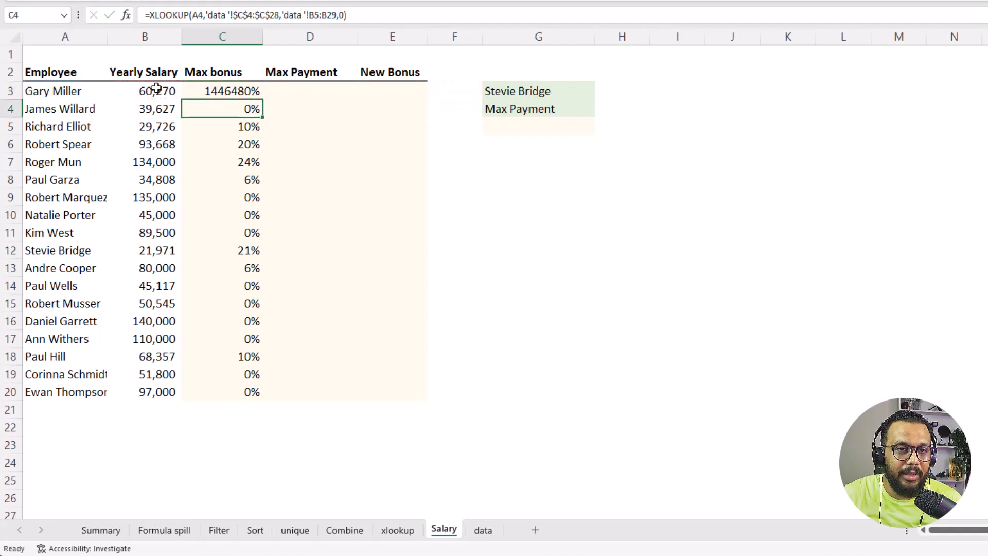
Step: Fill the C3 bonus formula down to C20 and format the Max bonus values in comma style with two decimals
click(235, 94)
double_click(263, 101)
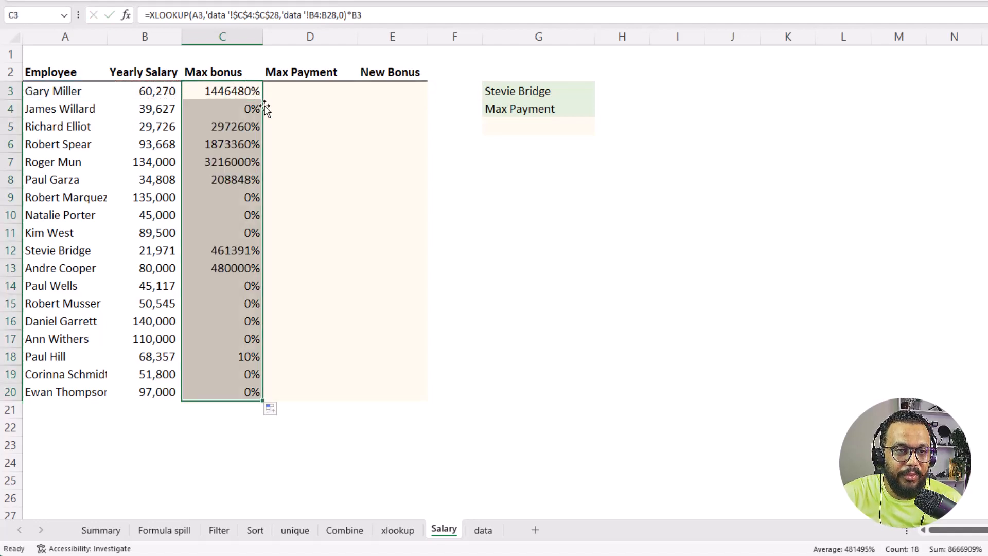
drag(238, 91, 232, 400)
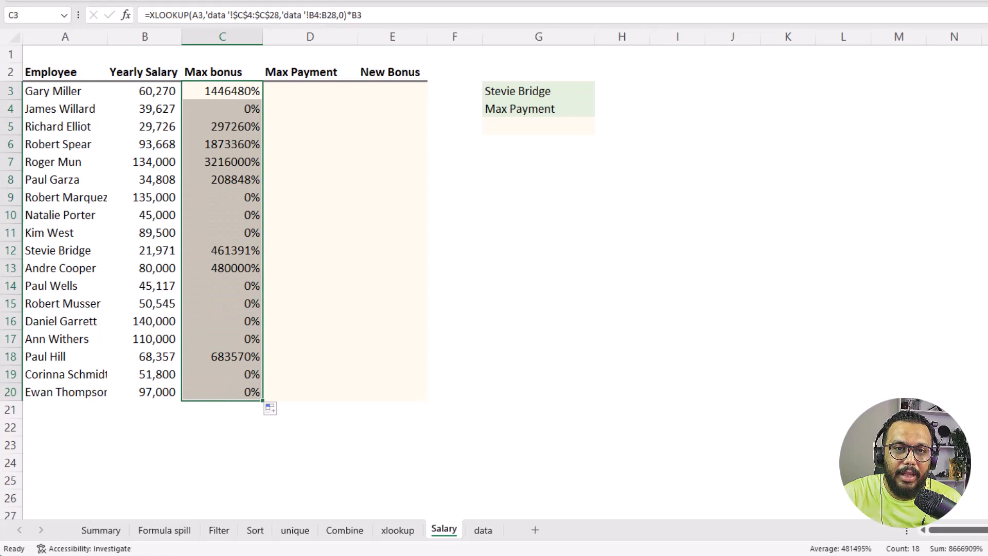
click(556, 90)
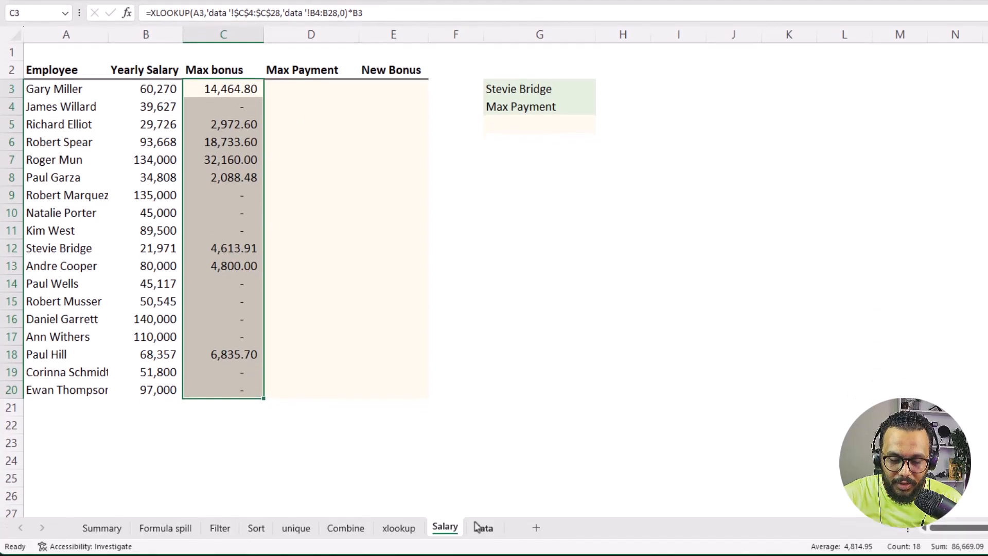
Step: Examine the EmployeeID and Employee Name rows of the Master Horizontal table on the data sheet
click(482, 527)
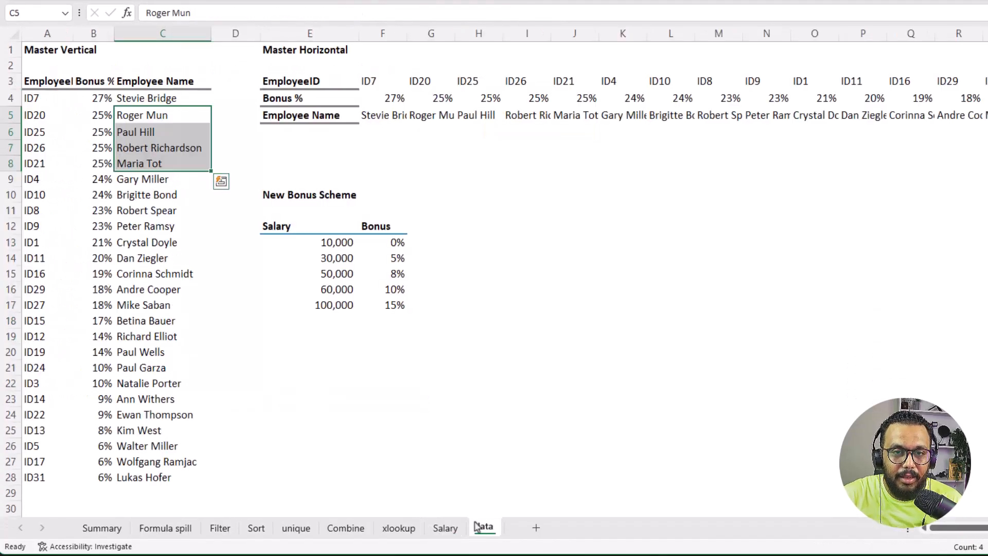
click(396, 87)
drag(314, 83, 925, 104)
key(Right)
key(Right)
key(Right)
key(Right)
key(Right)
key(Right)
key(Right)
key(Right)
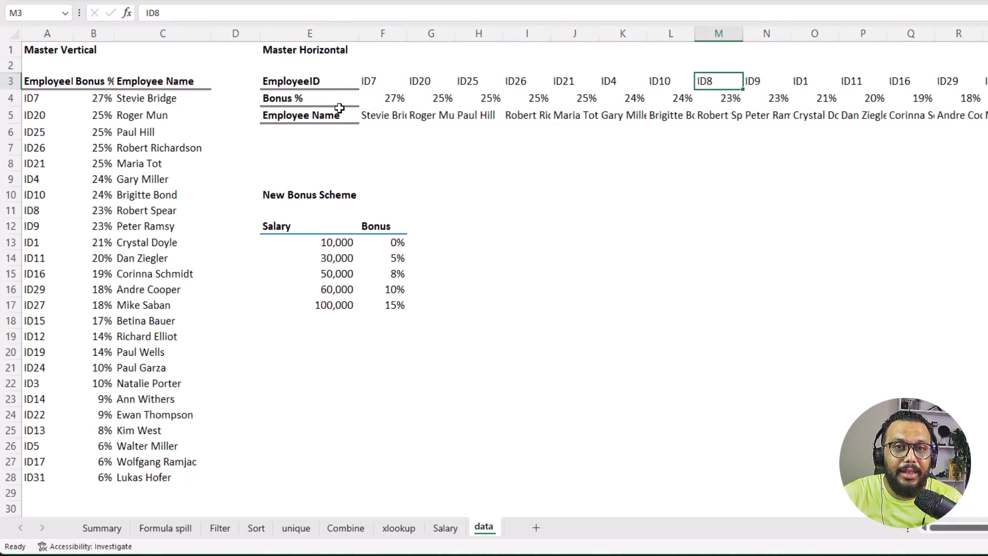
click(353, 113)
mouse_move(354, 114)
mouse_down()
mouse_move(735, 98)
mouse_move(757, 112)
mouse_up()
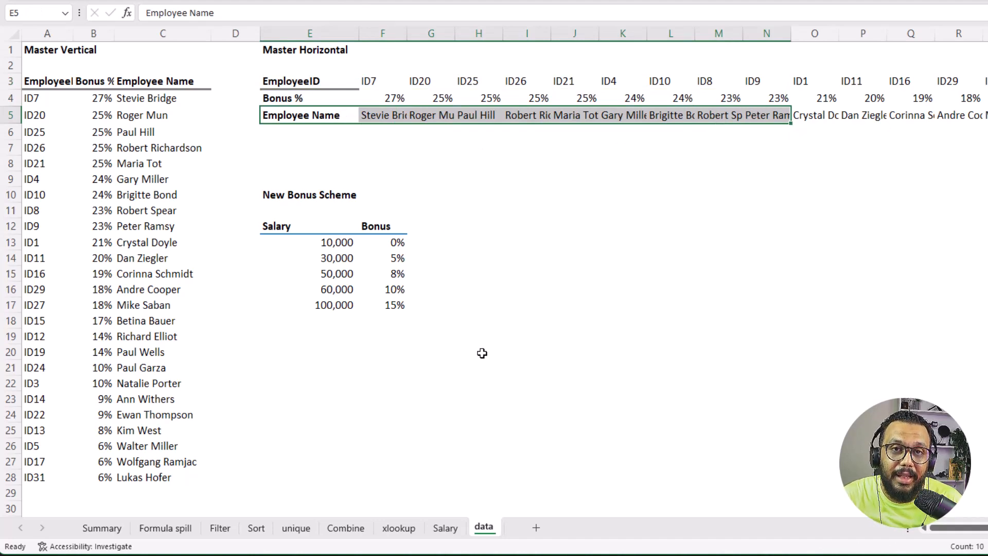
Step: Start a new XLOOKUP in C3 of the Salary sheet with the employee name in A3 as lookup value
click(444, 529)
text(=xl)
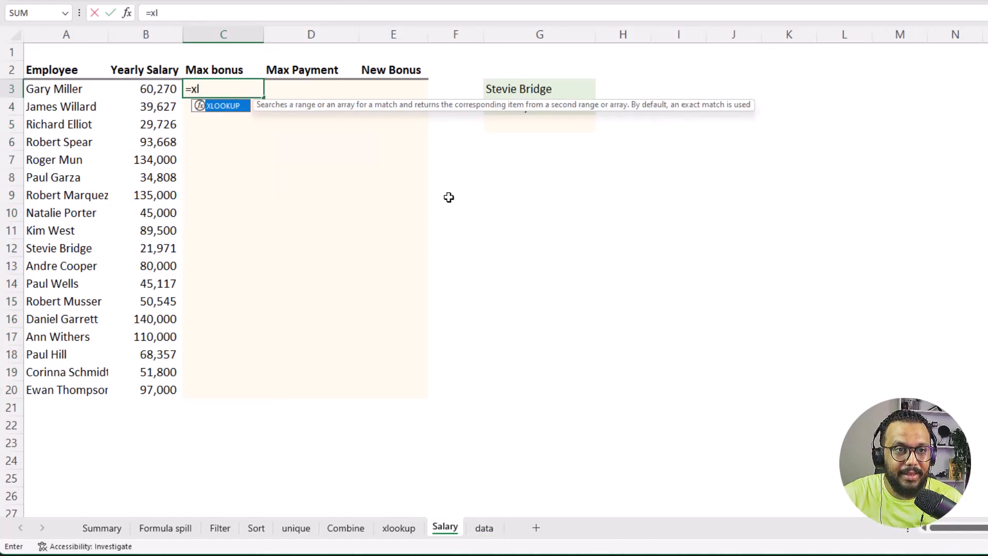
key(Tab)
click(57, 88)
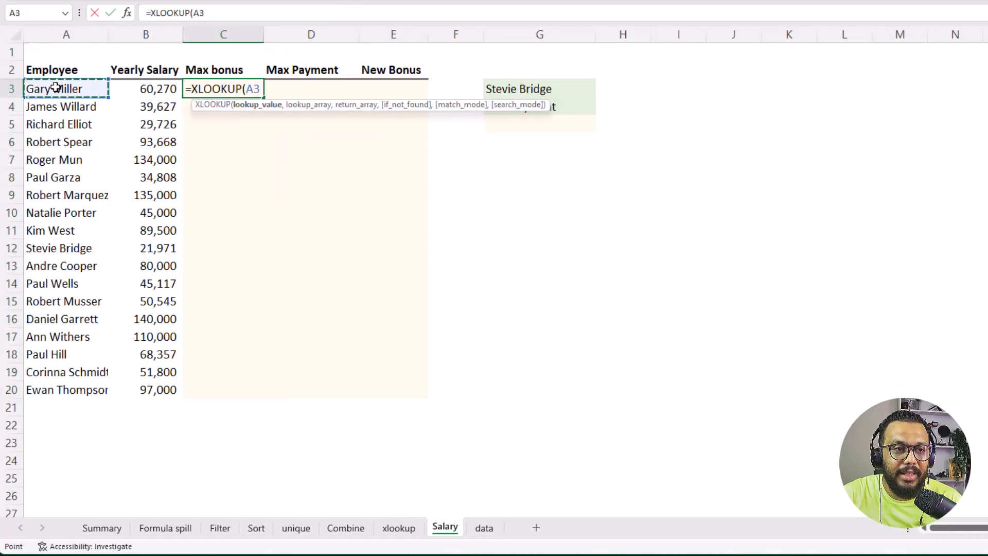
text(,)
Step: Set the lookup array to the data sheet's horizontal Employee Name range F5:AD5 as an absolute reference
click(484, 528)
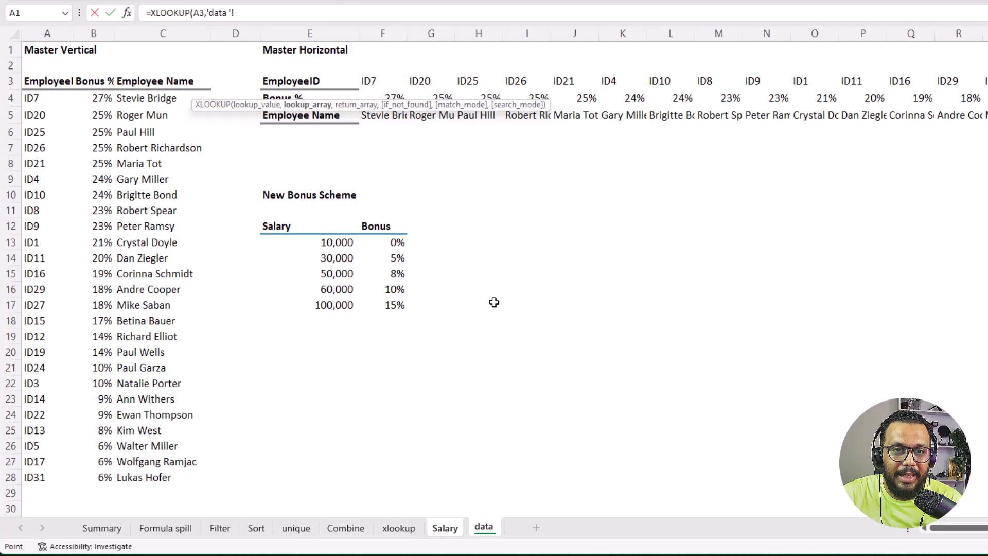
drag(378, 118, 673, 108)
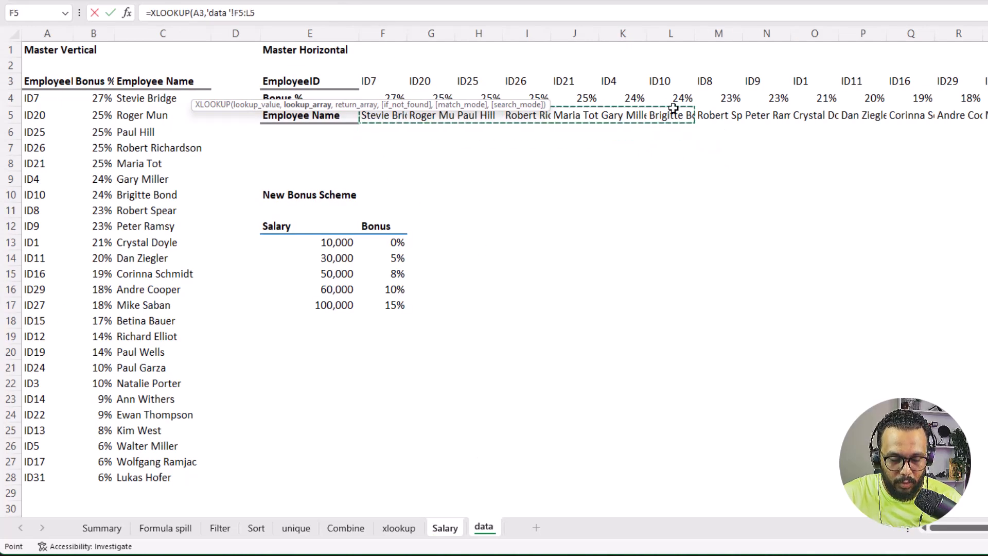
key(ctrl+shift+Right)
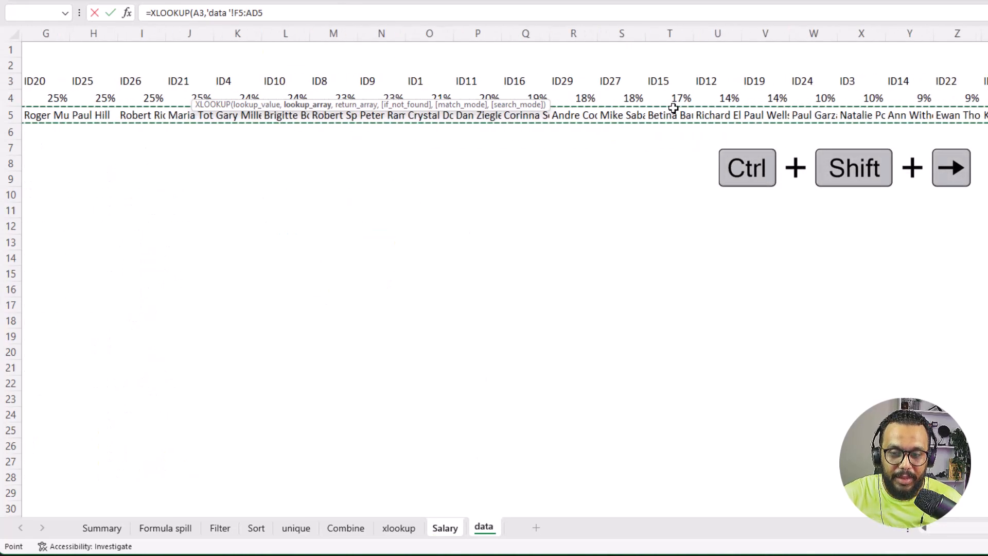
key(F4)
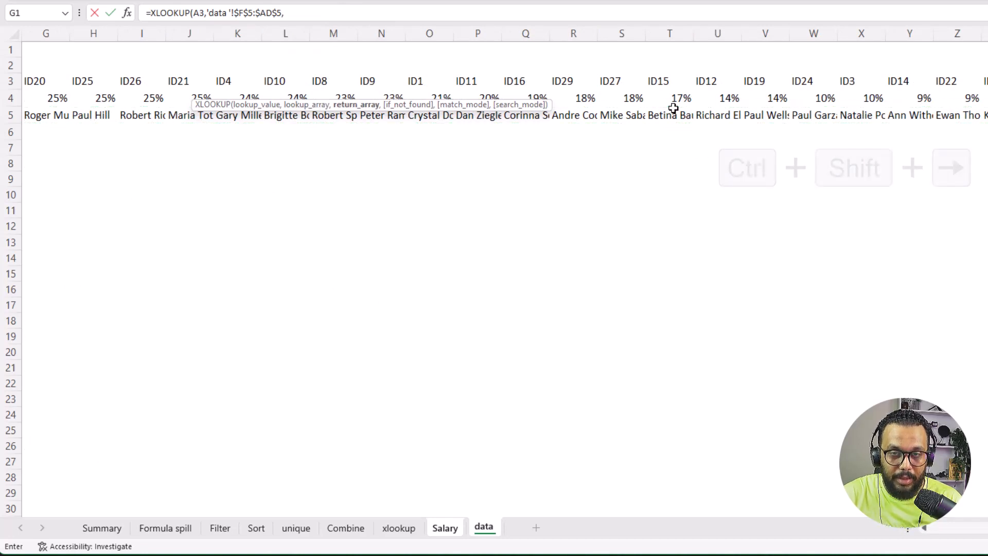
text(,)
Step: Complete the C3 XLOOKUP with the data sheet's horizontal Bonus % range $F$4:$AD$4 as return array and fill it down to C20
click(70, 94)
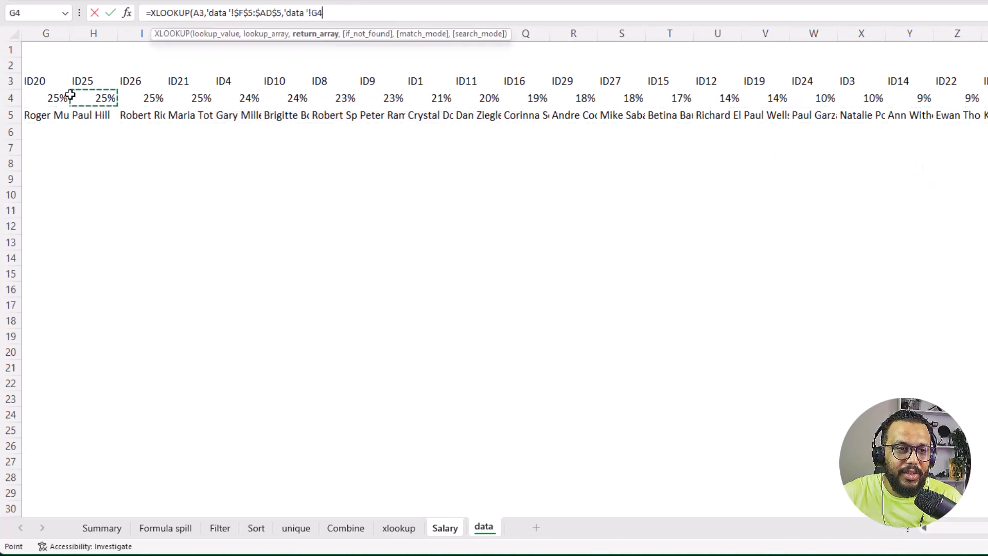
key(Left)
key(Left)
key(Left)
key(Left)
key(Right)
key(Right)
key(Right)
key(Right)
key(Left)
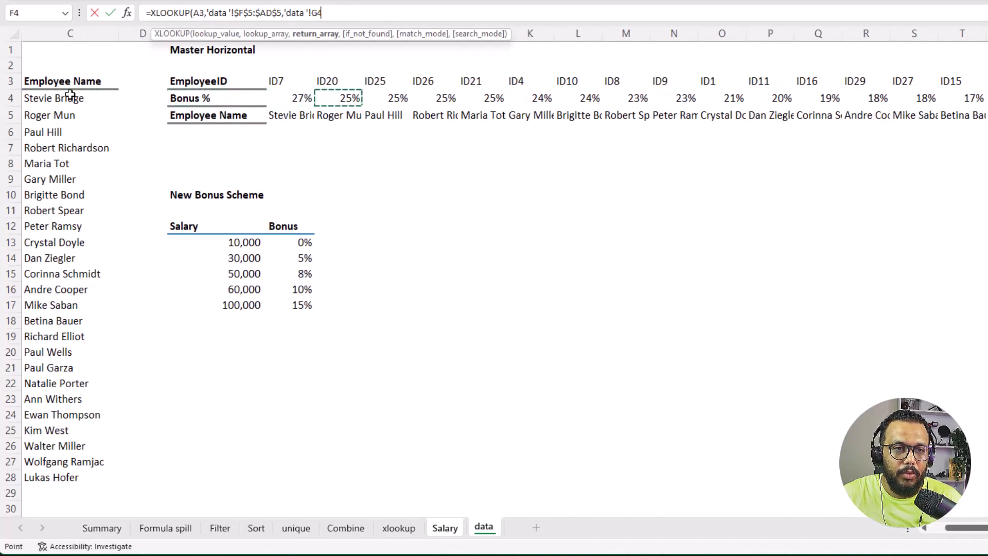
key(Left)
key(ctrl+shift+Right)
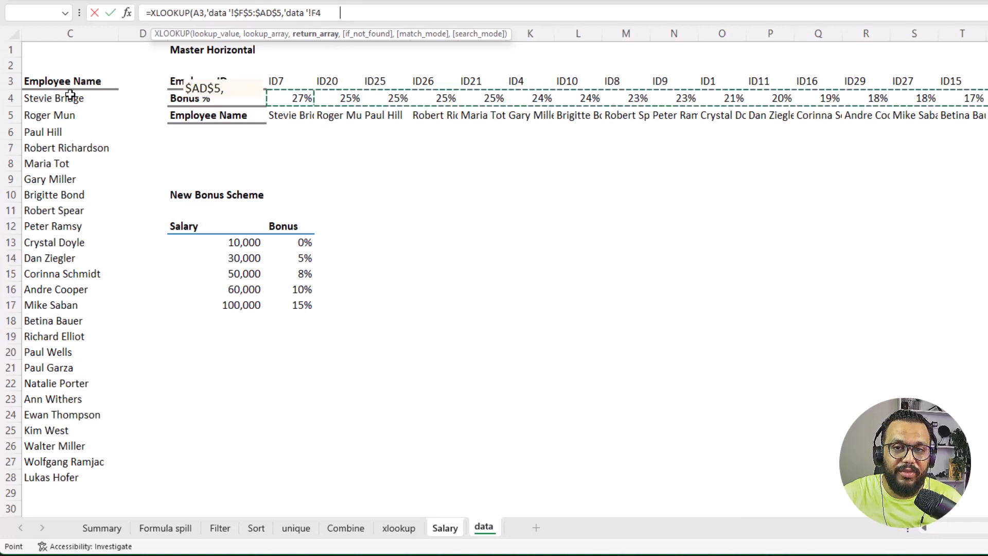
key(F4)
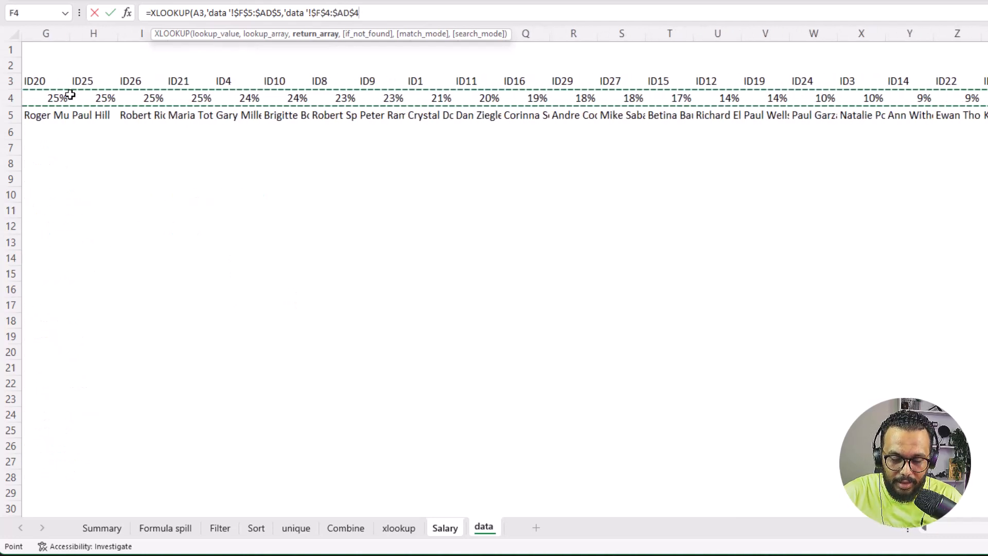
text())
key(Return)
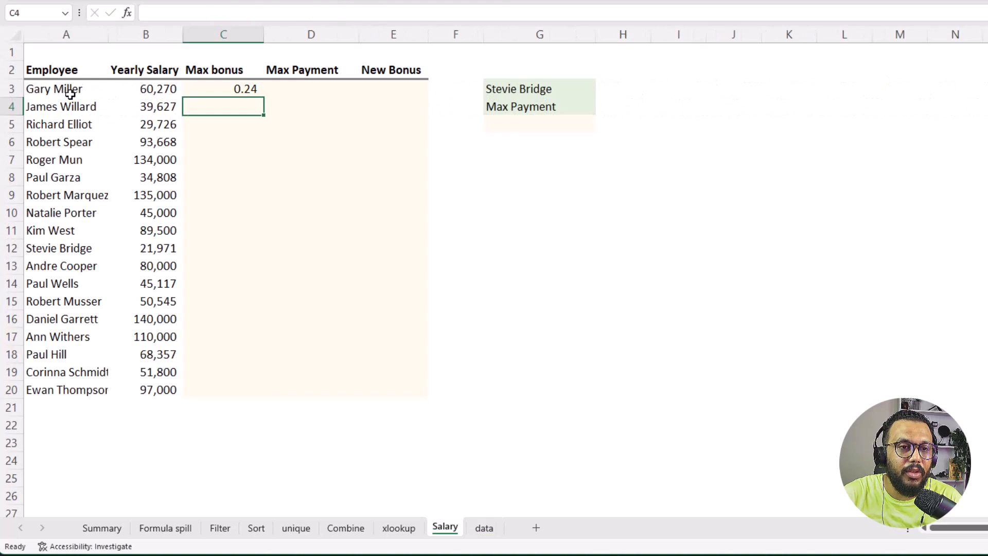
click(243, 89)
double_click(264, 97)
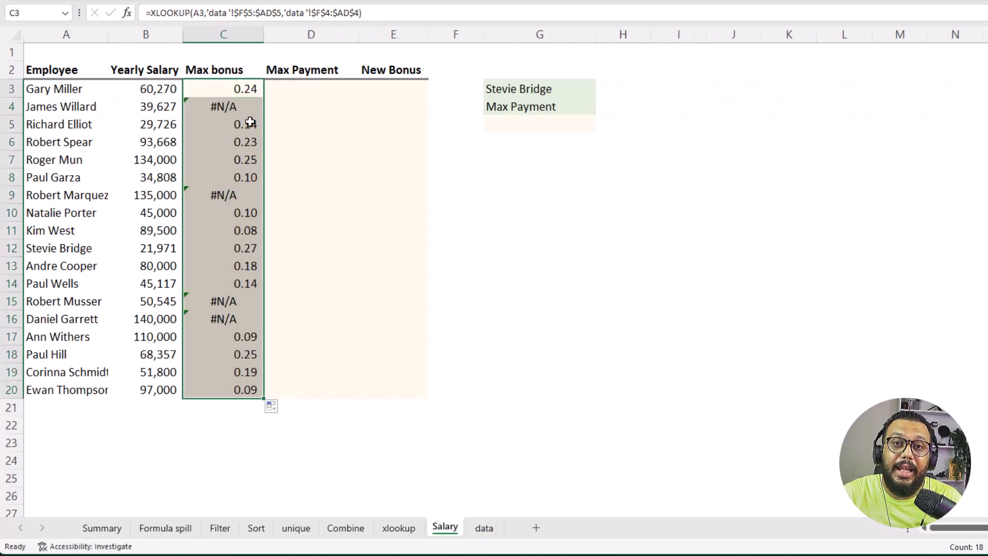
Step: Add 0 as the if_not_found argument of the horizontal XLOOKUP in C3 and refill the Max bonus column
click(241, 86)
click(362, 14)
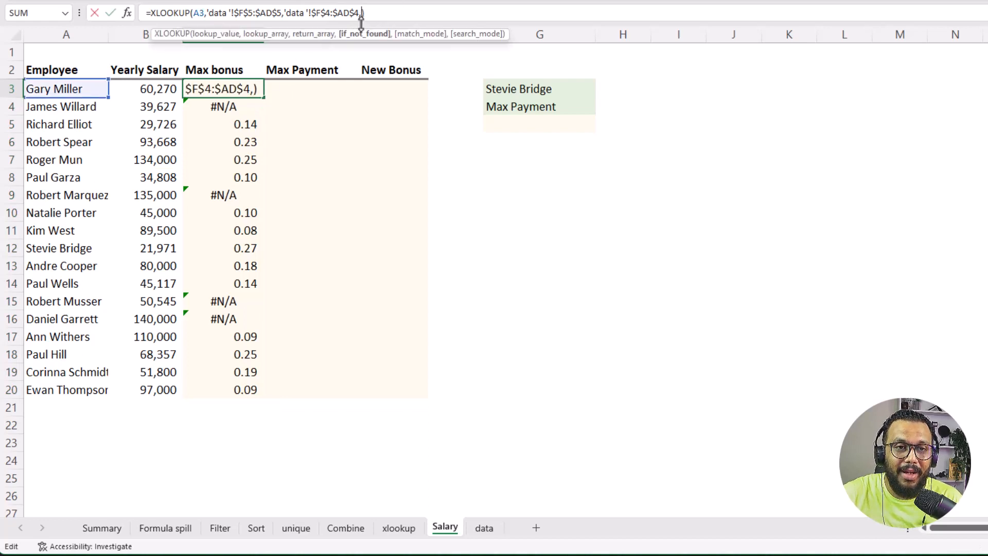
key(Return)
click(247, 89)
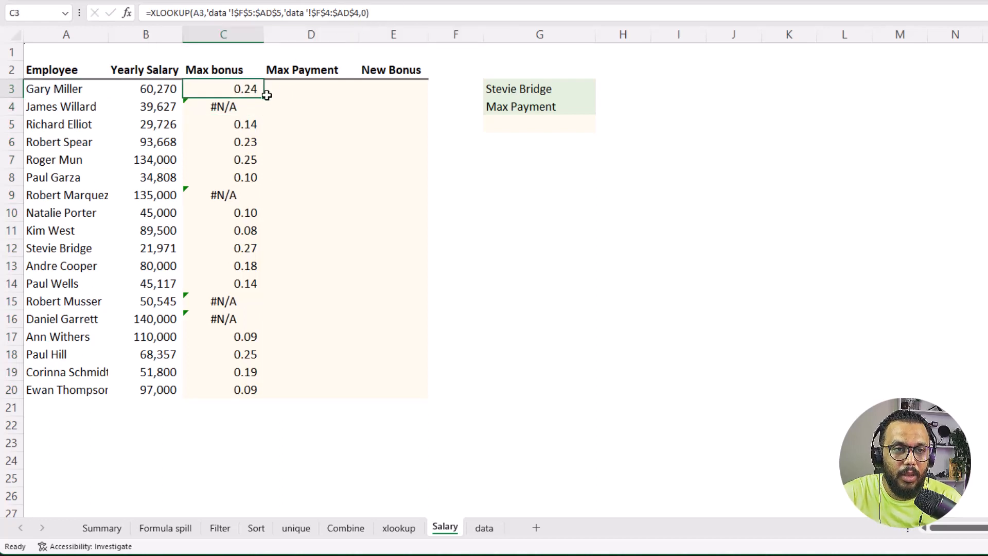
double_click(264, 98)
Step: Multiply the horizontal XLOOKUP in C3 by the yearly salary in B3 and fill the formula down to C20
click(237, 91)
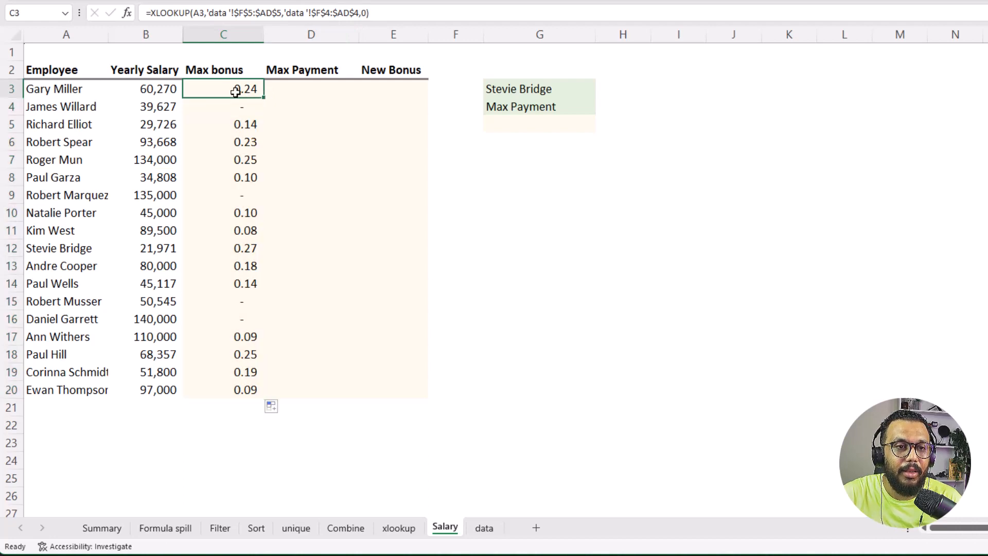
click(384, 18)
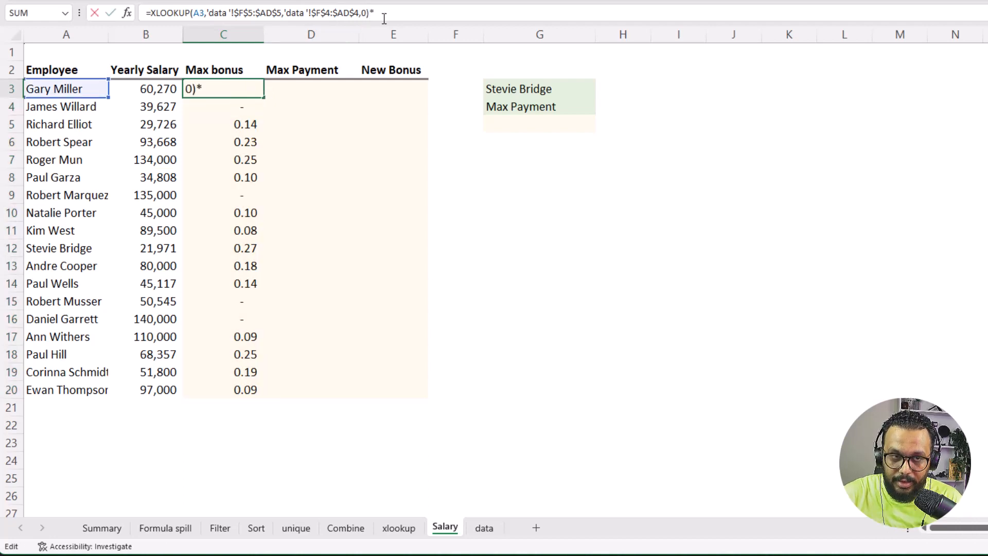
click(146, 90)
key(Return)
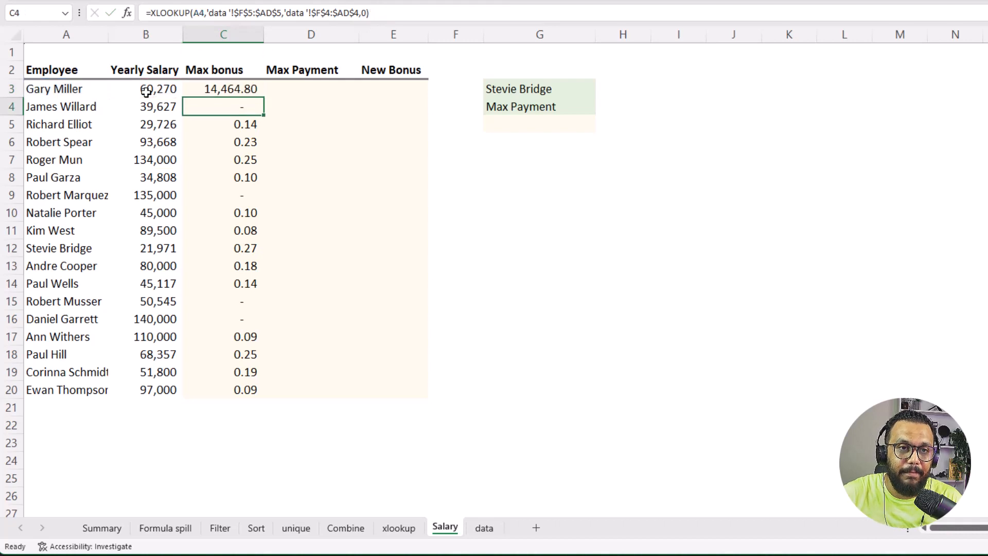
click(252, 88)
double_click(264, 97)
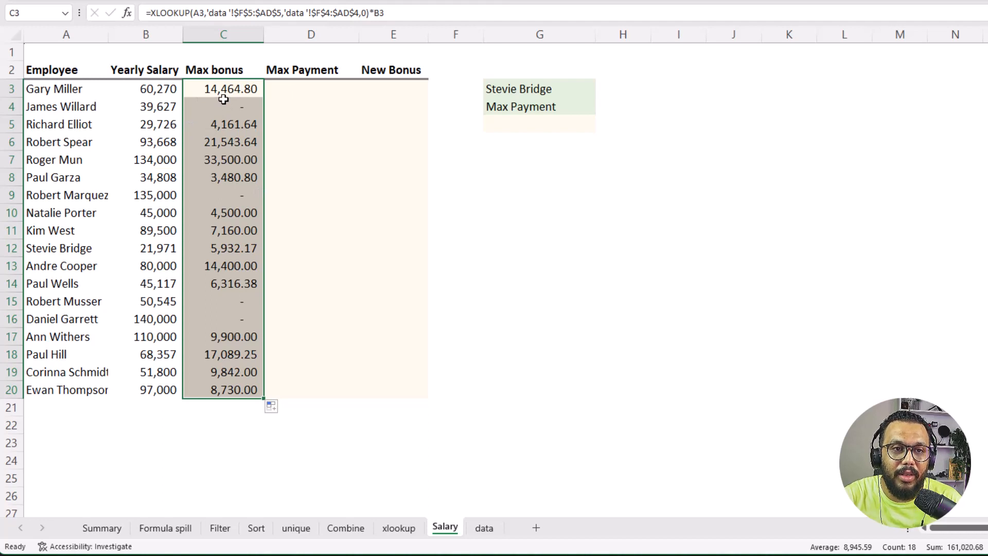
Step: Calculate Max Payment in D3 with =B3+C3 and fill the formula down to D20
click(302, 88)
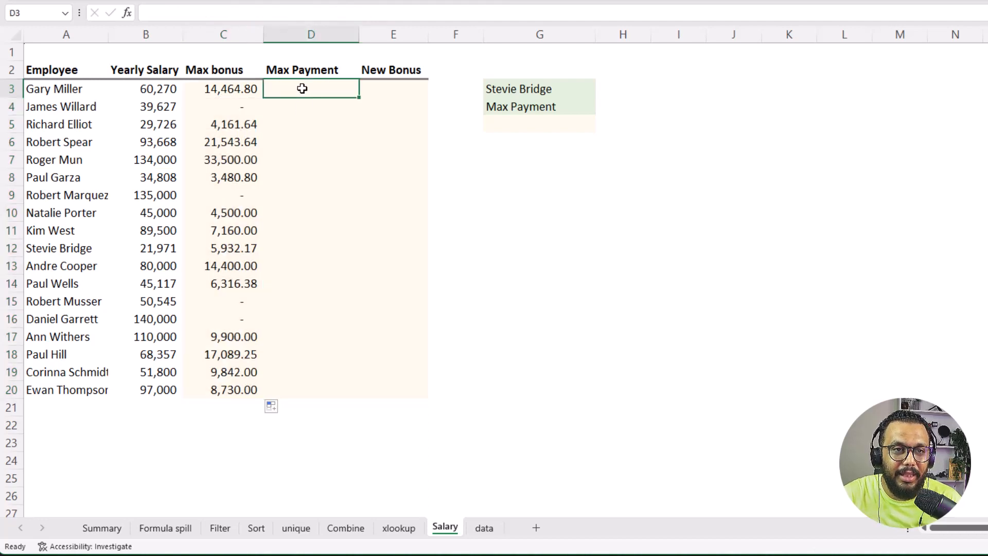
text(=)
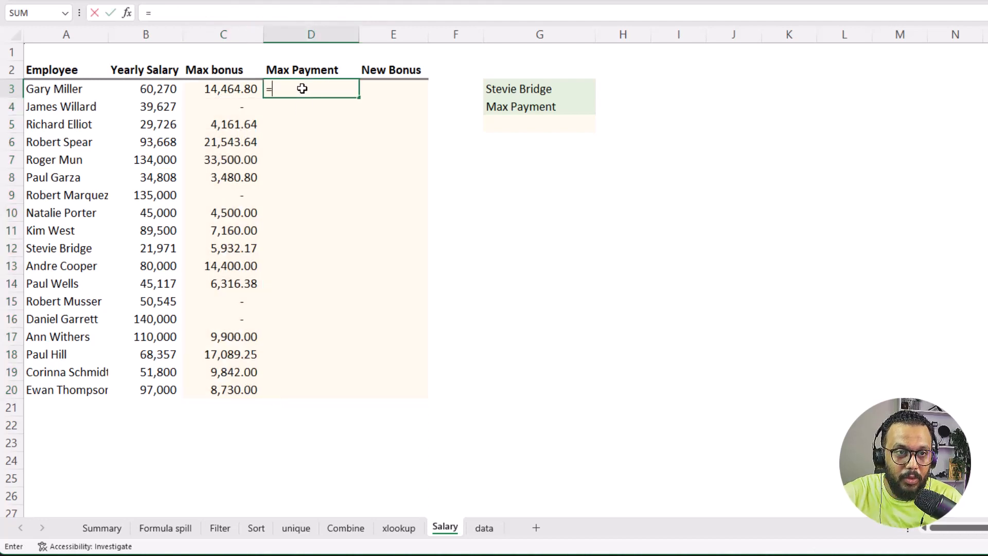
key(Left)
key(Left)
text(+)
key(Left)
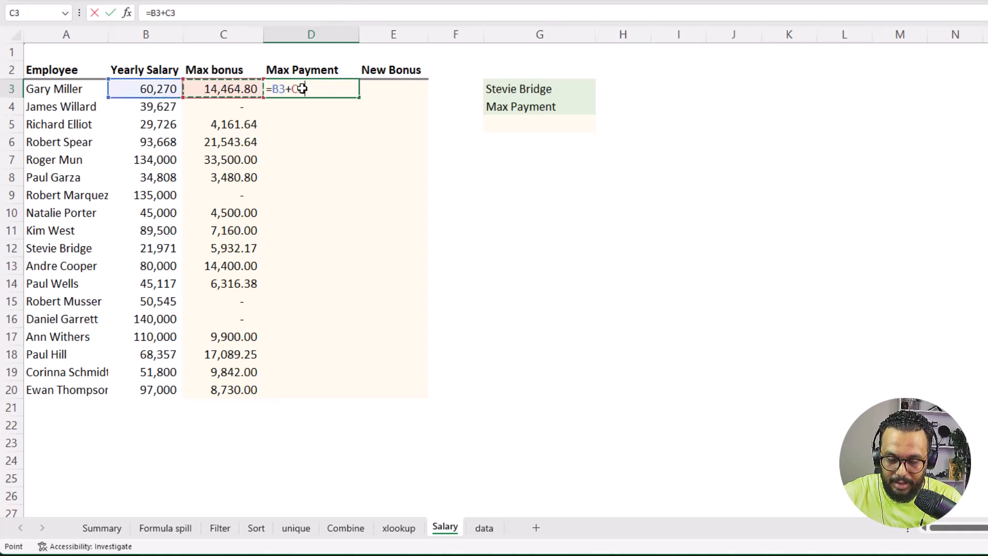
key(Return)
click(302, 89)
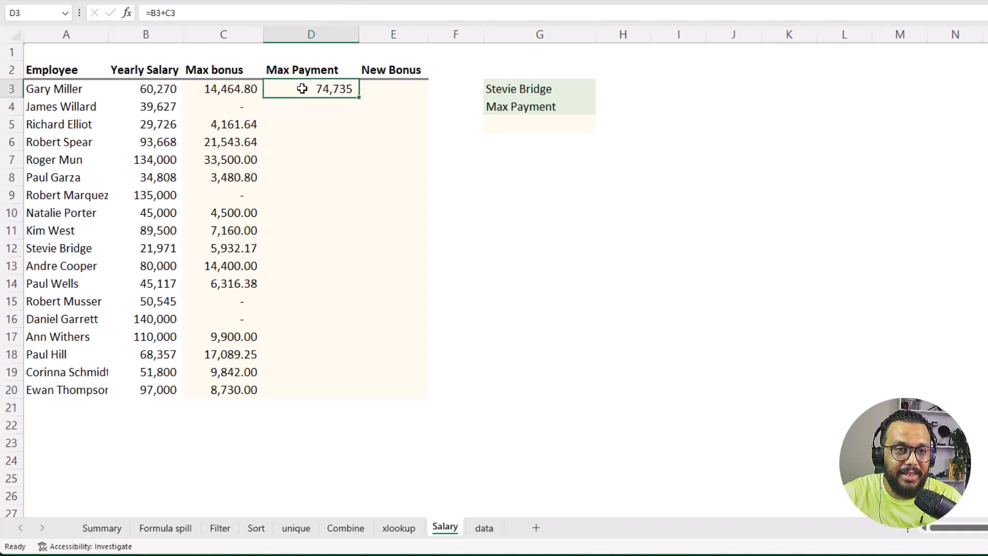
double_click(357, 97)
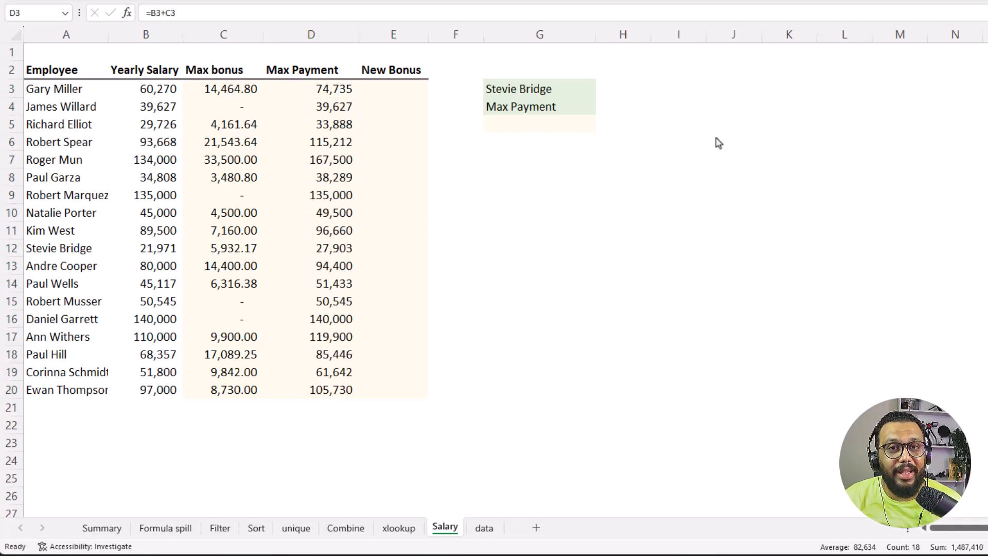
Step: Copy only the last name of the employee in A3 and paste it into J3 as the lookup value
click(776, 92)
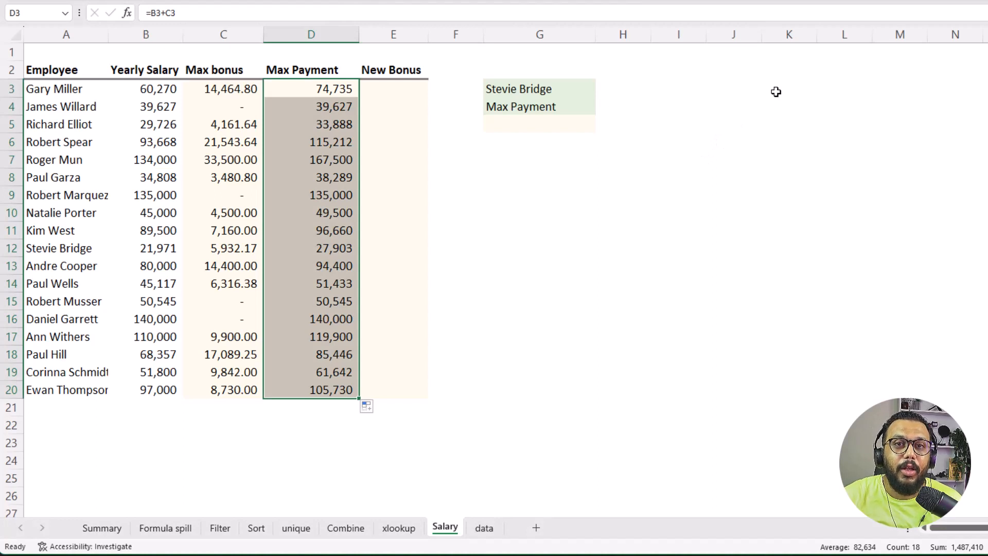
click(736, 81)
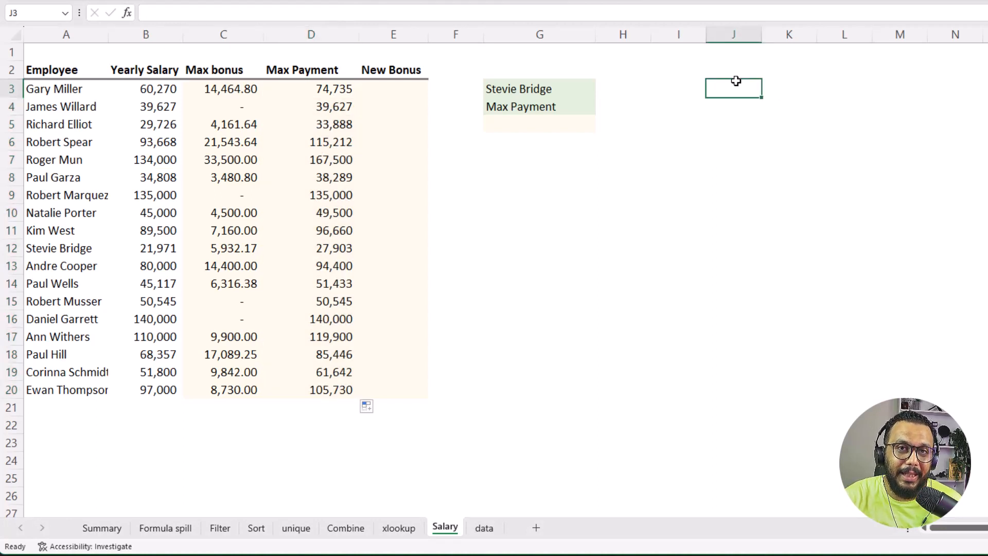
click(90, 88)
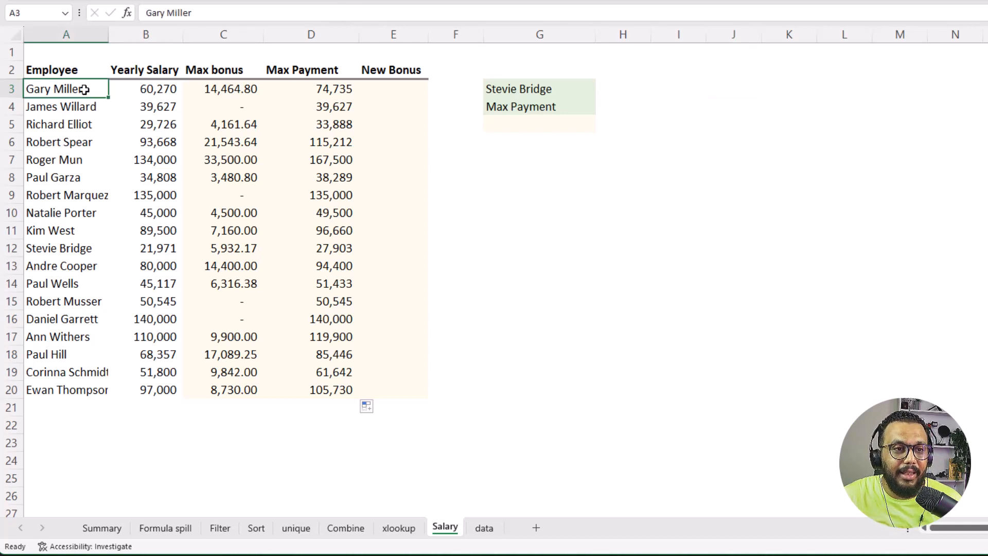
double_click(83, 89)
double_click(77, 90)
right_click(72, 91)
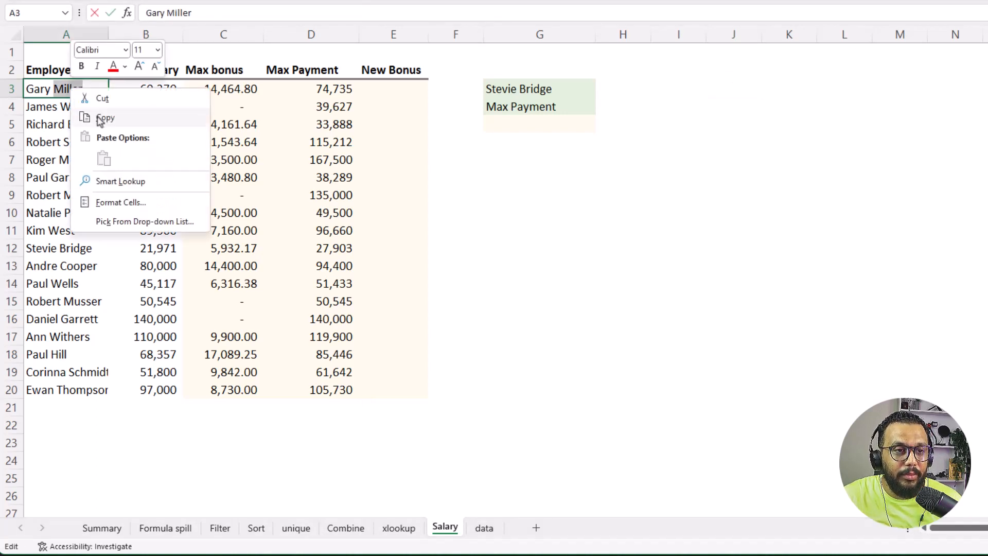
click(101, 119)
key(Escape)
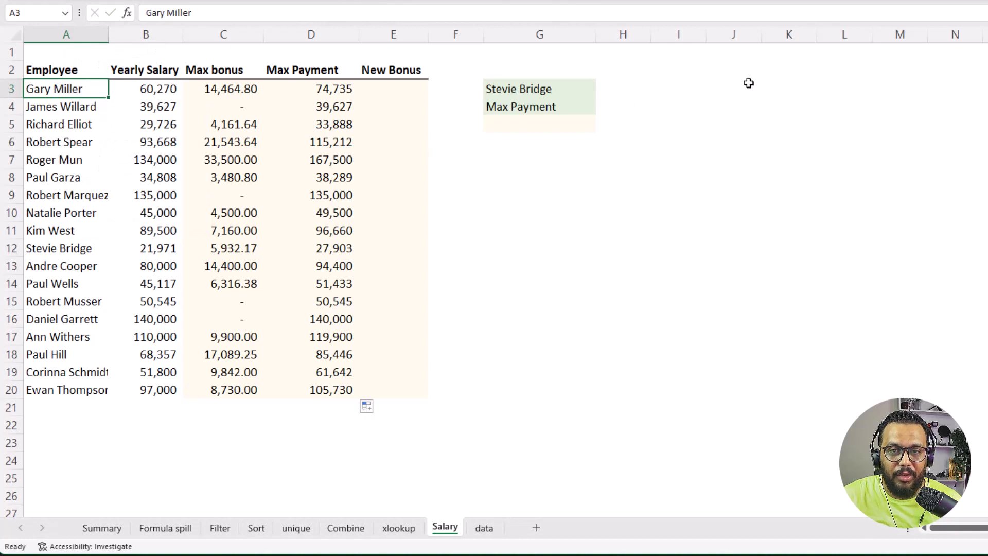
click(715, 90)
right_click(717, 92)
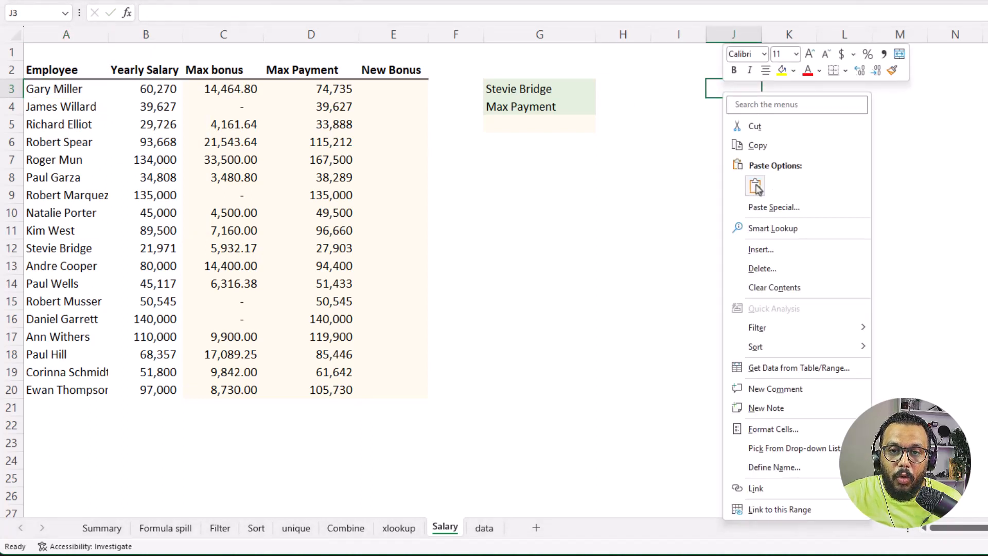
click(755, 186)
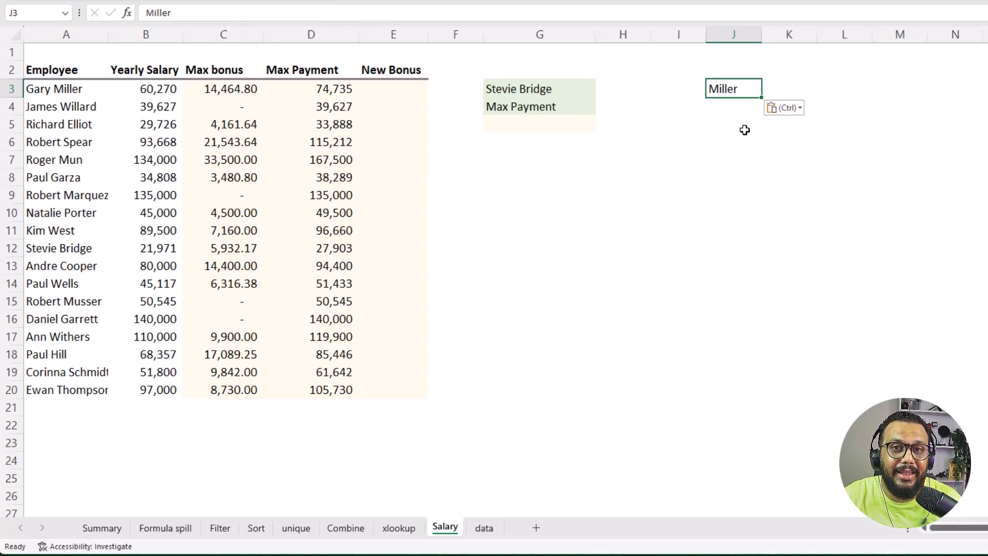
Step: Start an XLOOKUP formula in J4 with "*"&J3 as the lookup value, so any text may precede the last name
click(744, 121)
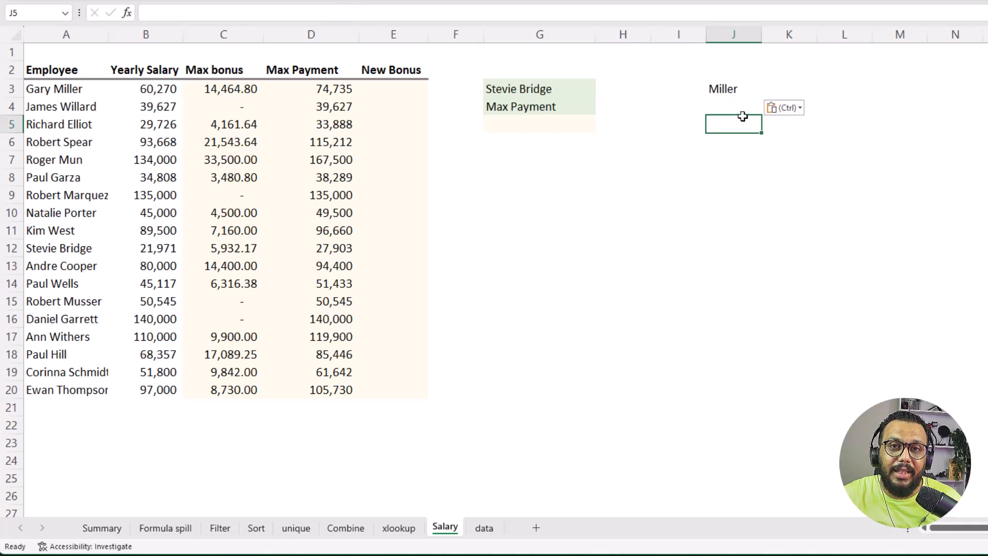
click(742, 107)
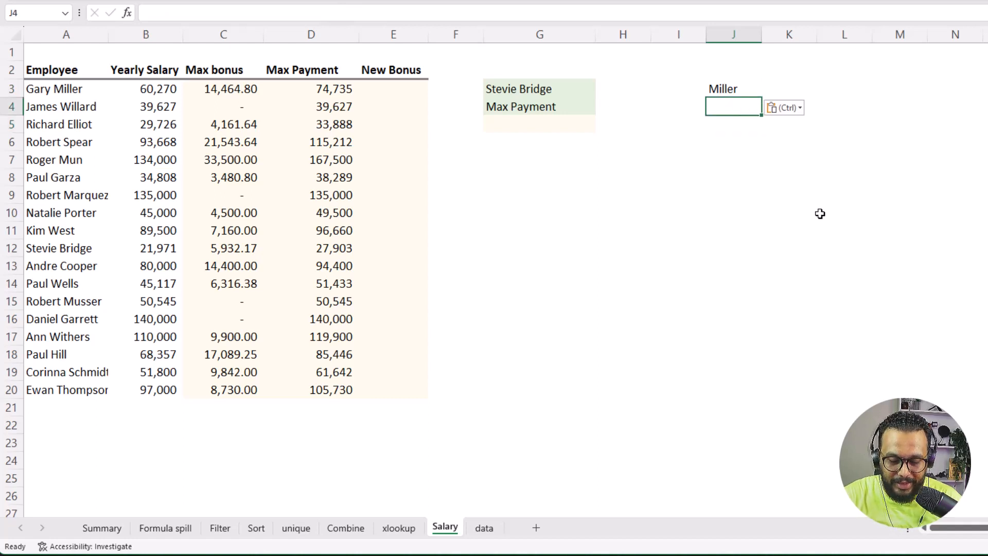
text(=x)
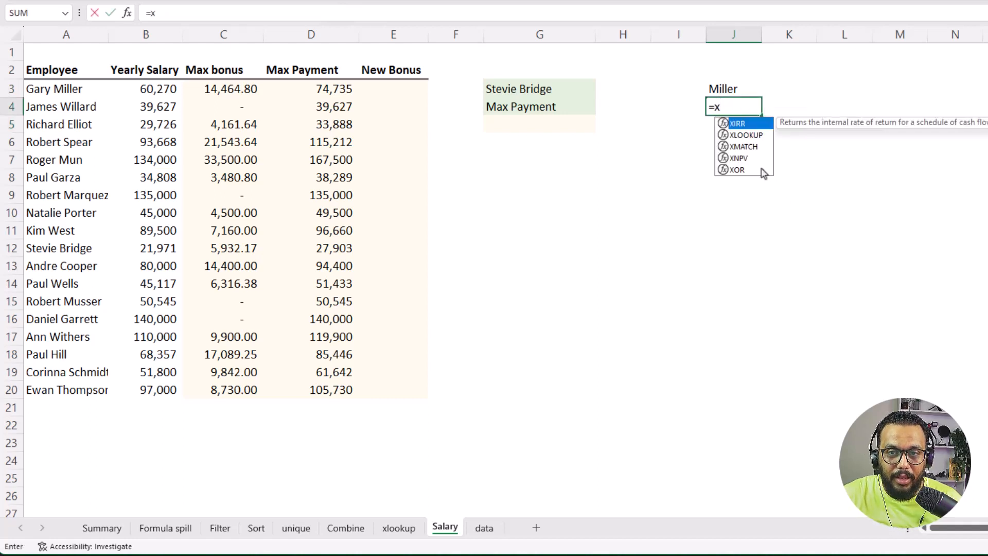
key(Tab)
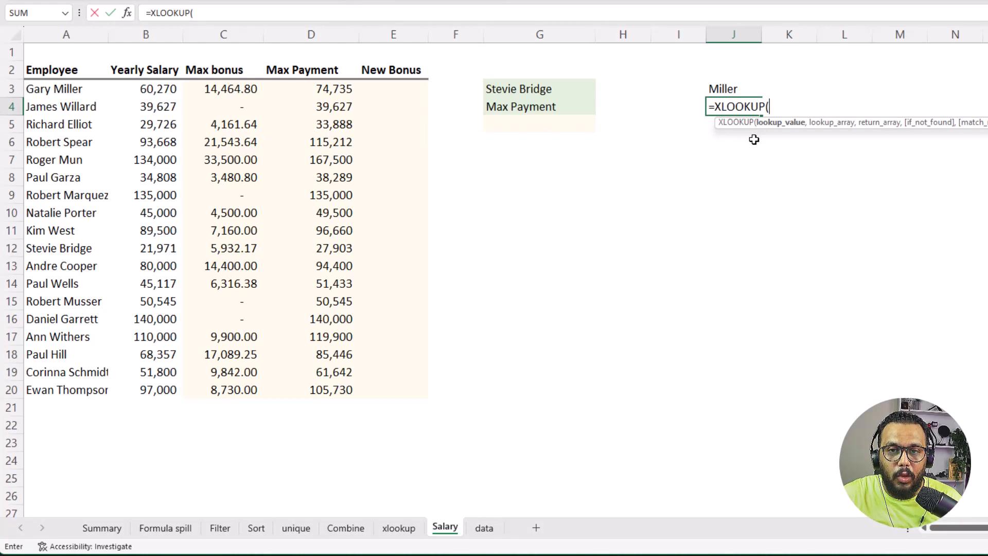
click(737, 91)
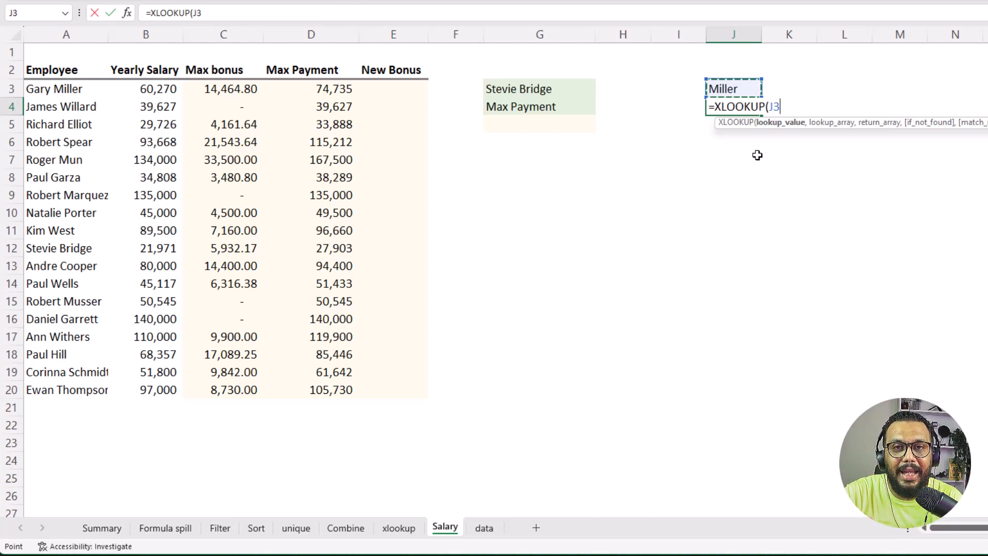
click(771, 109)
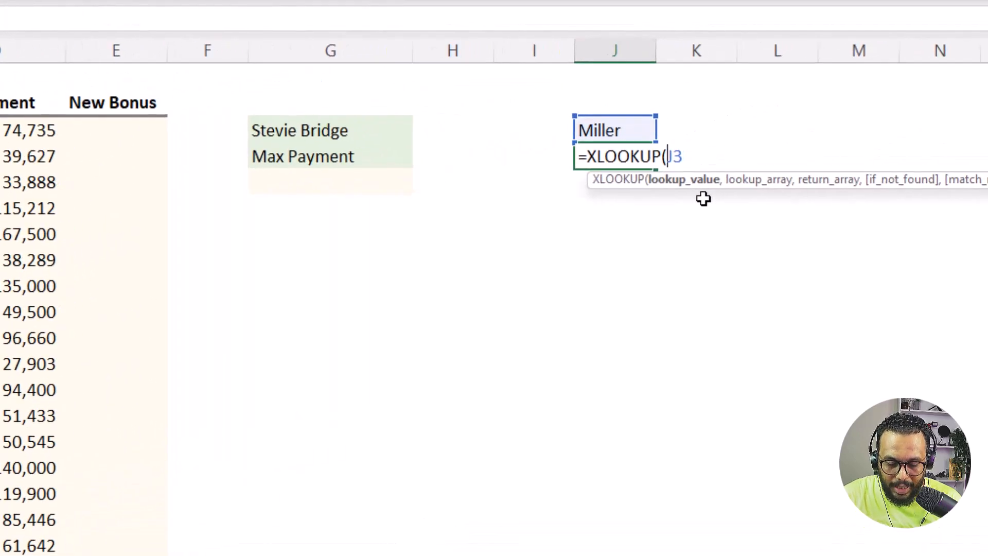
text("*)
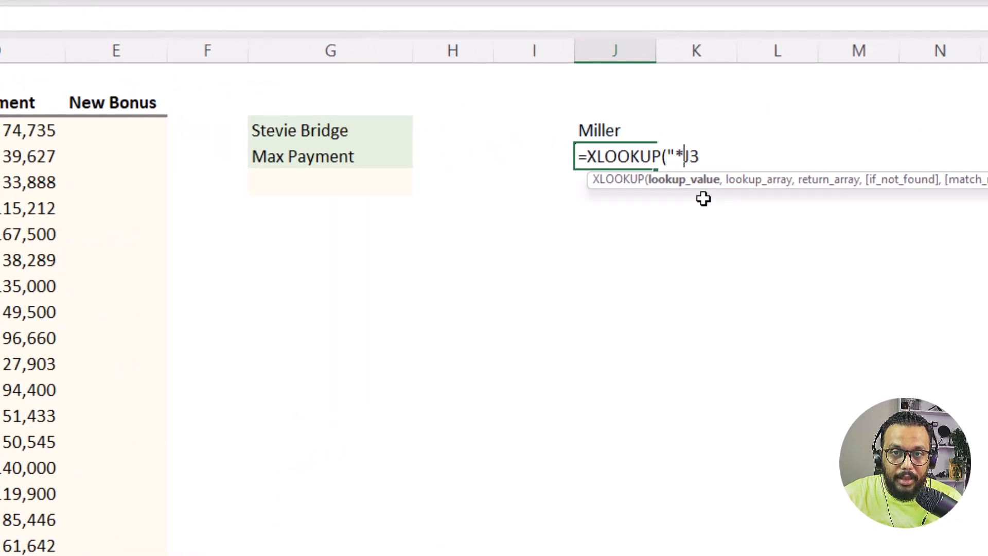
text(")
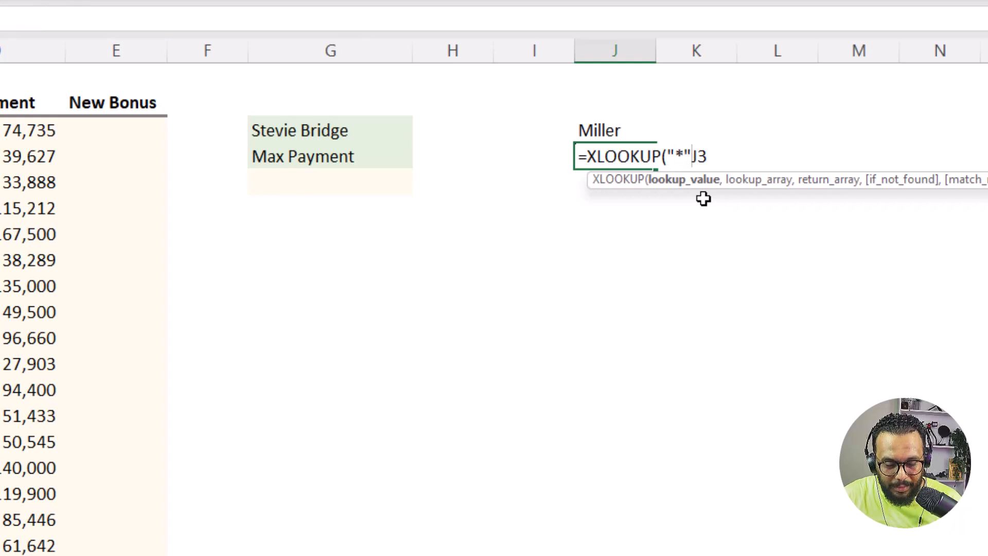
text(&)
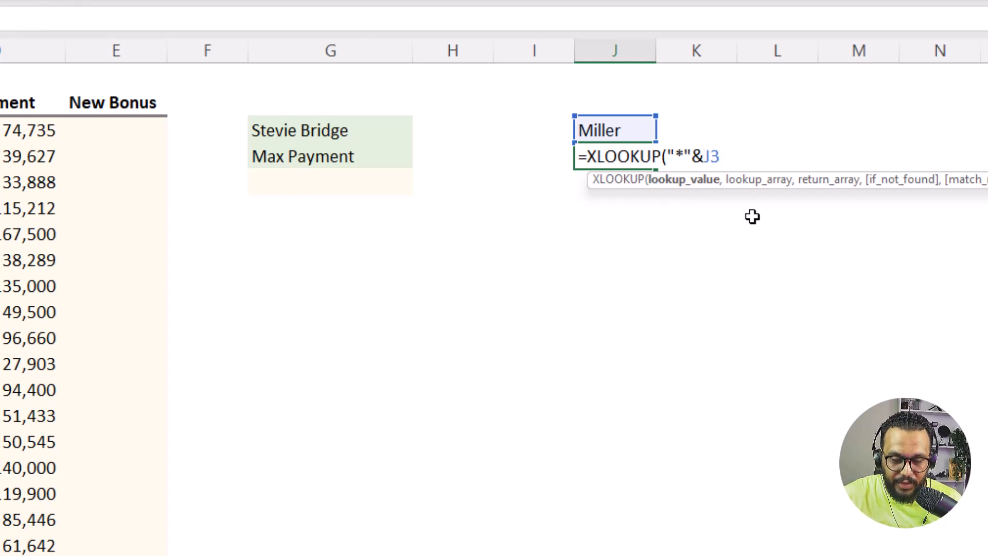
Step: Try appending a trailing wildcard &"*" after J3 in the lookup value, and remove it again
text(&)
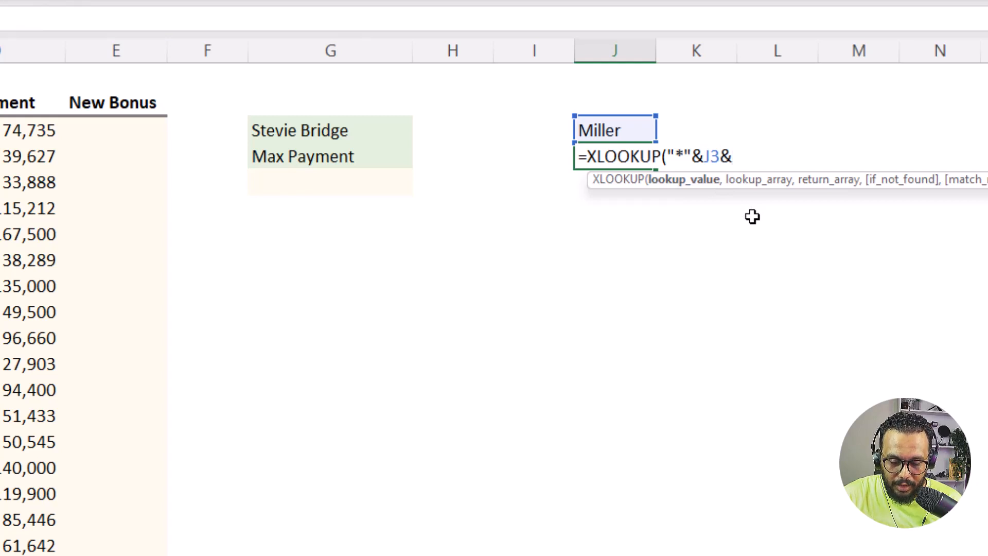
text("*")
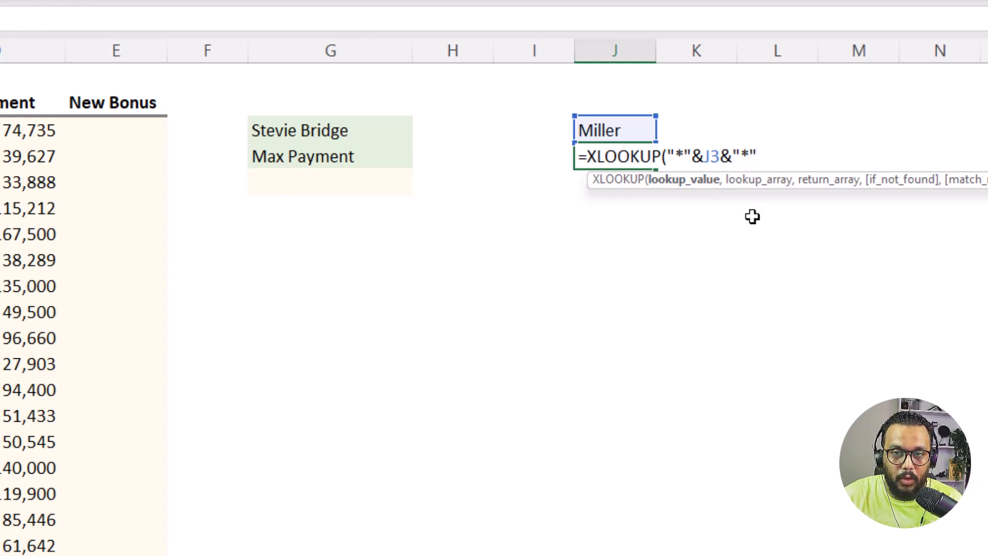
key(BackSpace)
key(BackSpace)
key(BackSpace)
key(BackSpace)
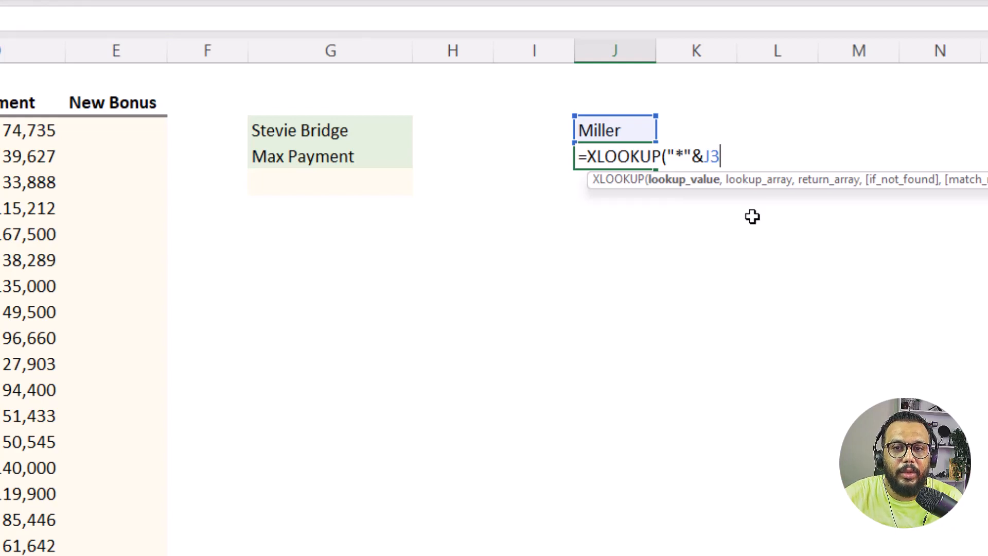
Step: Complete the J4 XLOOKUP with A3:A20 as lookup array and the yearly salaries B3:B20 as return array
text(,)
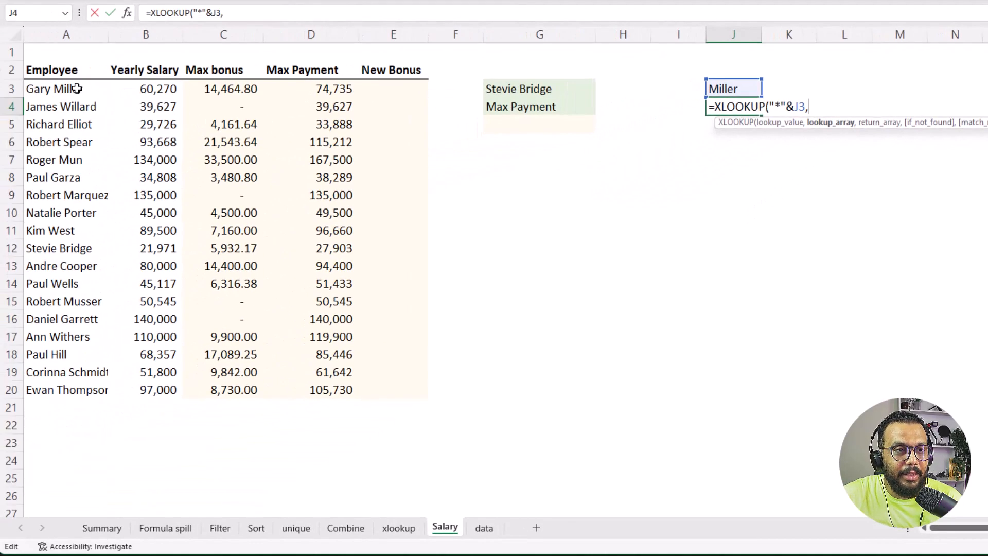
drag(77, 89, 80, 393)
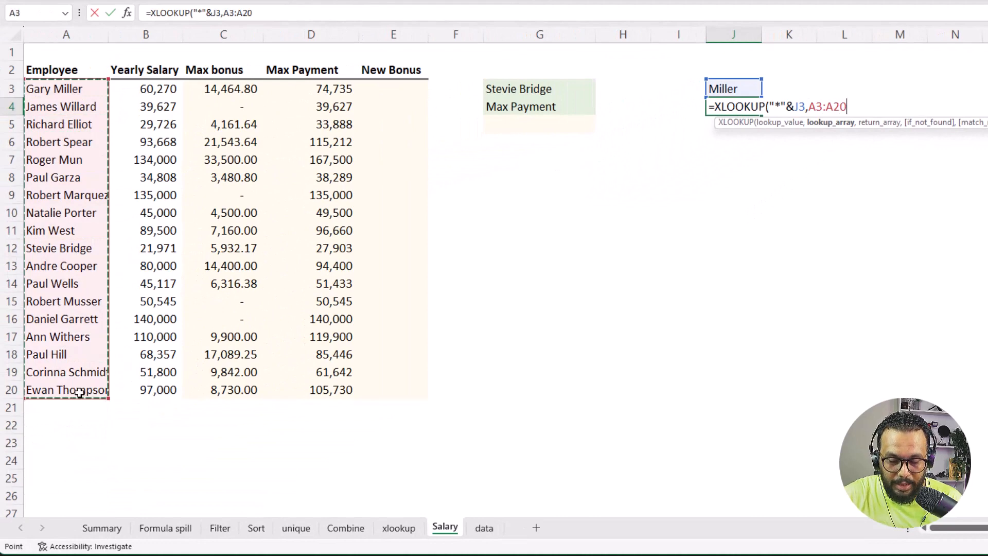
text(,)
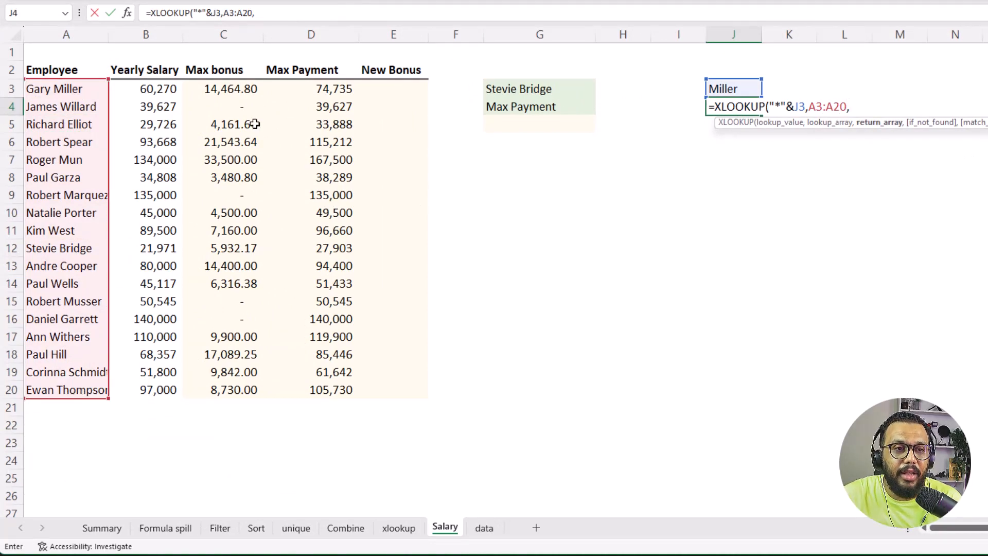
drag(162, 88, 170, 389)
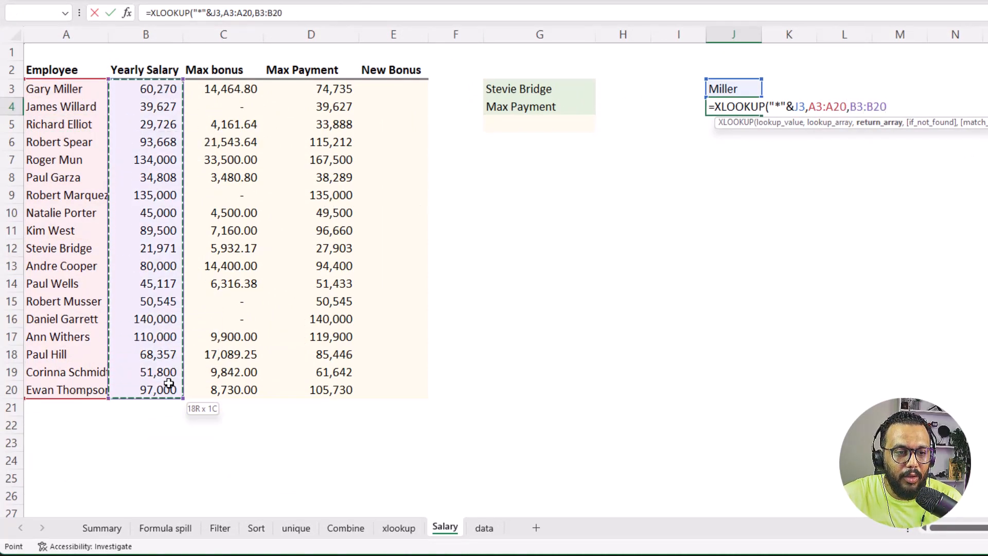
key(Return)
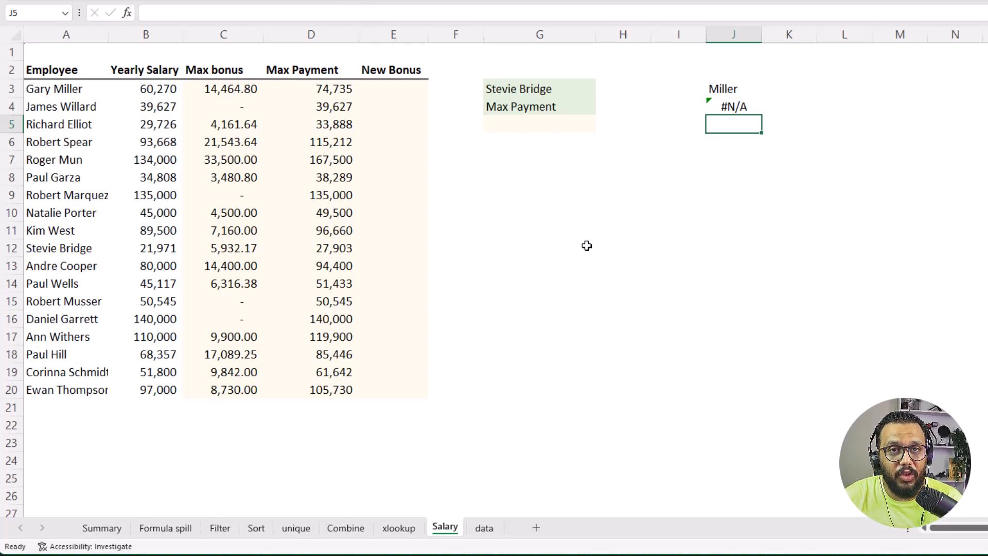
Step: Add if_not_found 0 and match mode 2 (wildcard character match) to the J4 XLOOKUP, and format J4 with thousands separators and two decimals
click(753, 107)
key(F2)
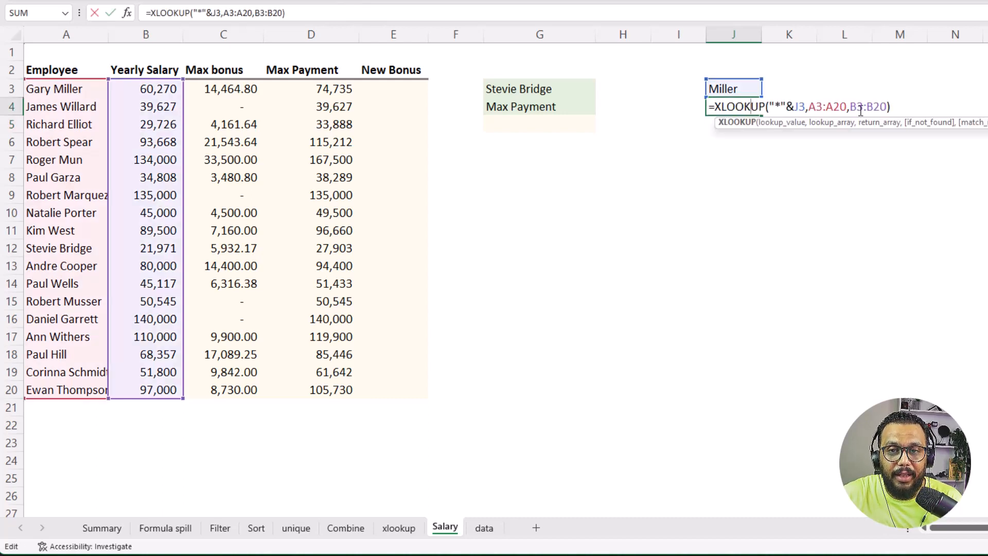
click(888, 107)
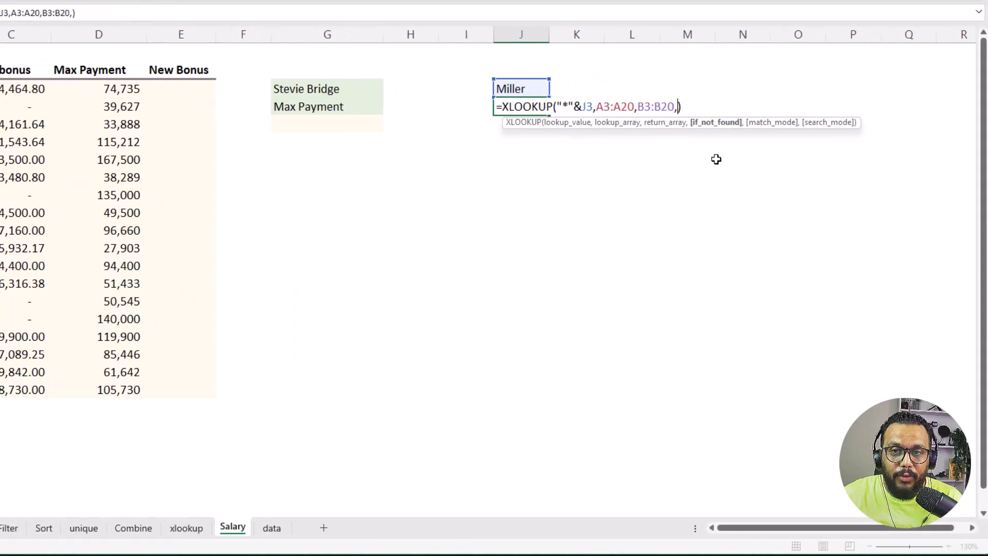
text(,0,)
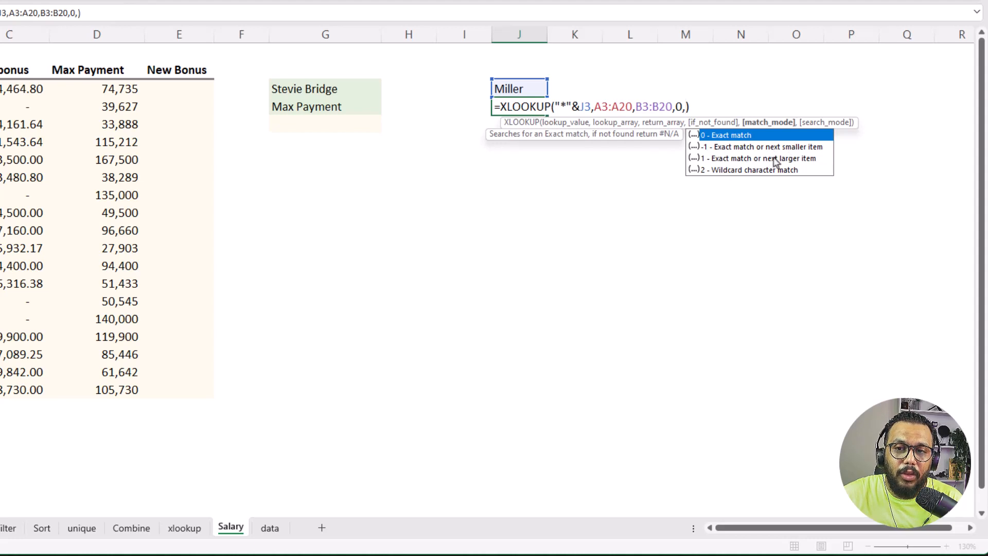
double_click(748, 170)
key(Return)
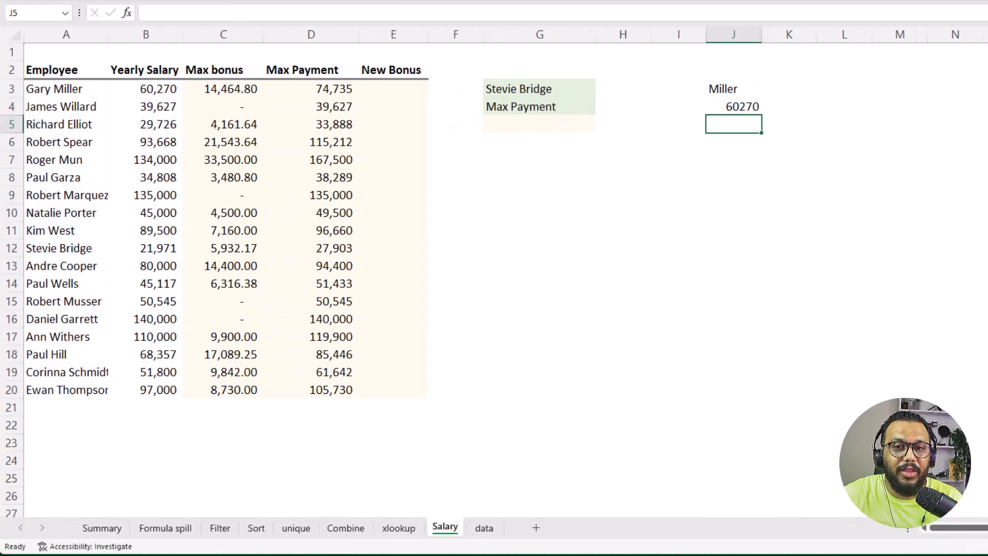
click(749, 107)
key(ctrl+shift+1)
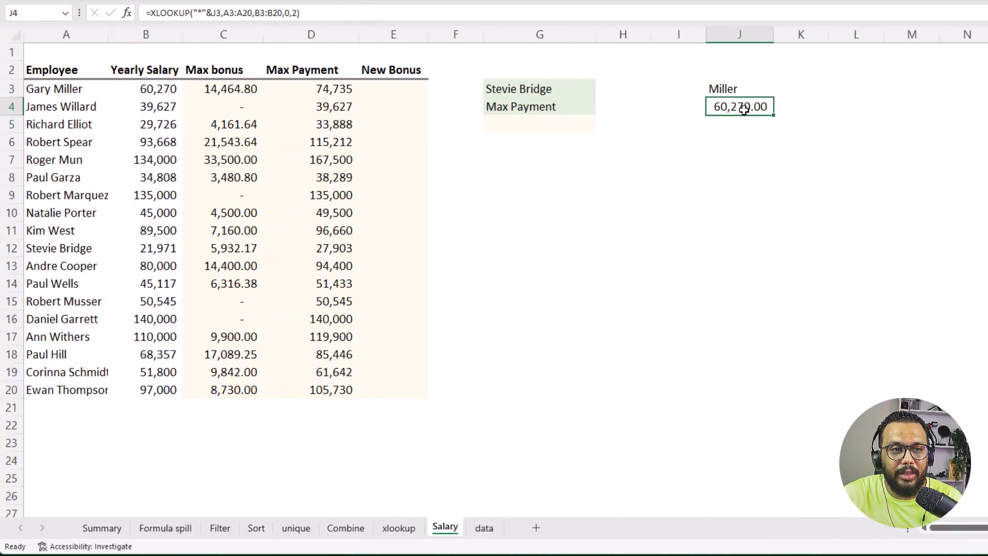
Step: Replace the lookup value in J3 with only the last name copied from the employee in A12
click(165, 92)
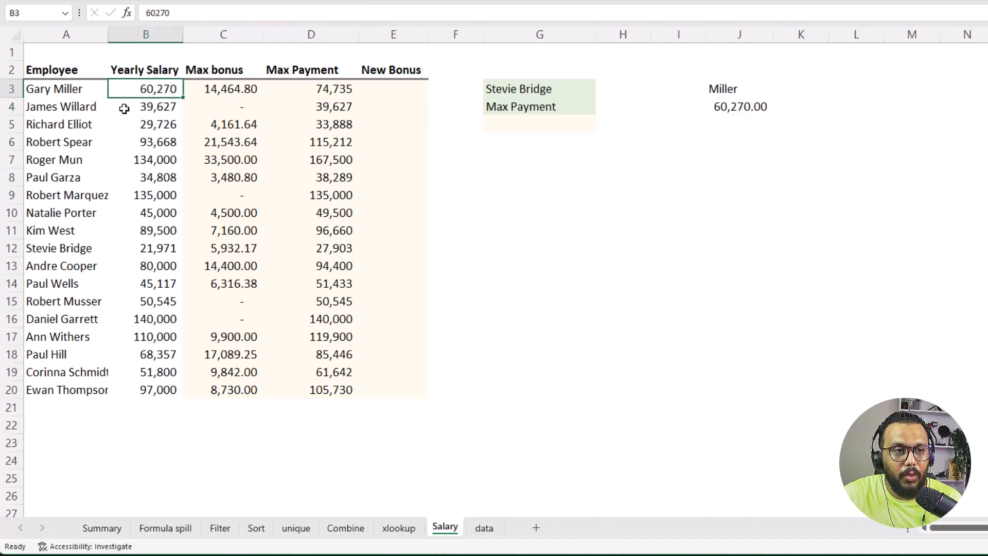
click(77, 109)
double_click(78, 248)
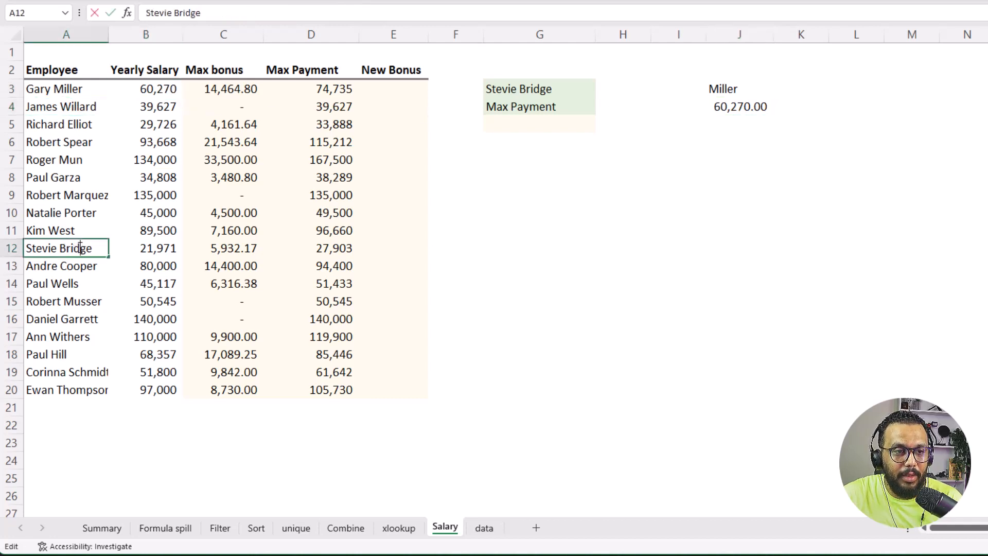
double_click(79, 247)
key(ctrl+c)
right_click(79, 248)
key(Escape)
key(Escape)
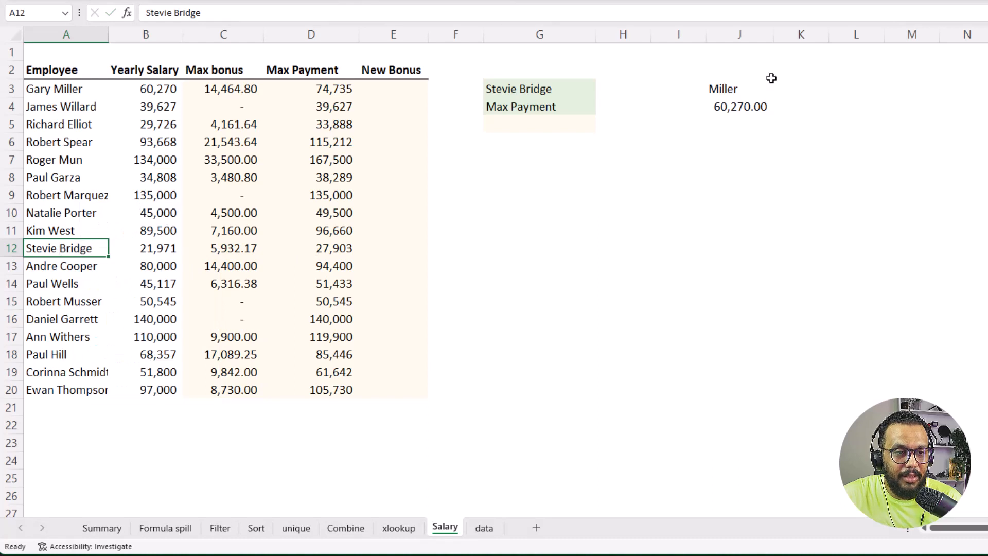
right_click(732, 87)
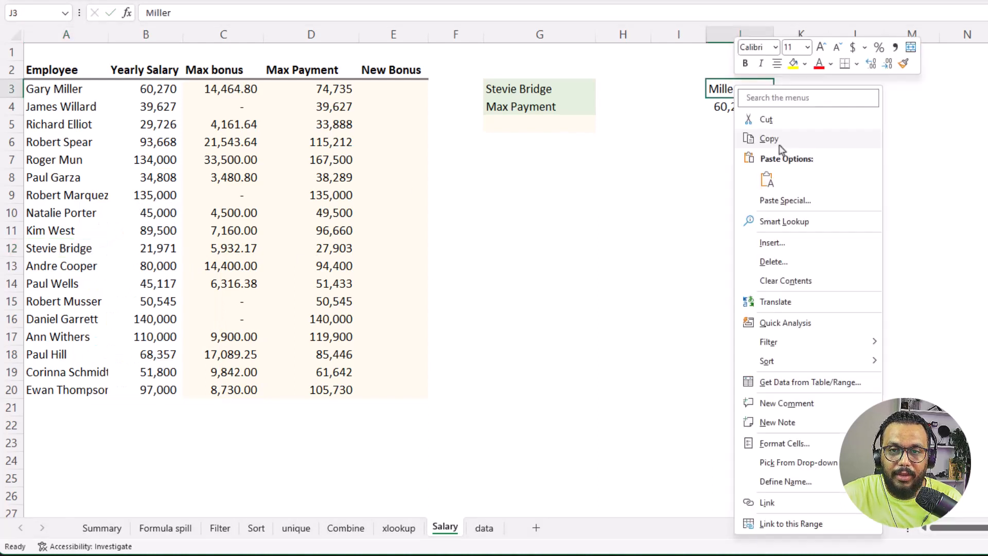
click(748, 176)
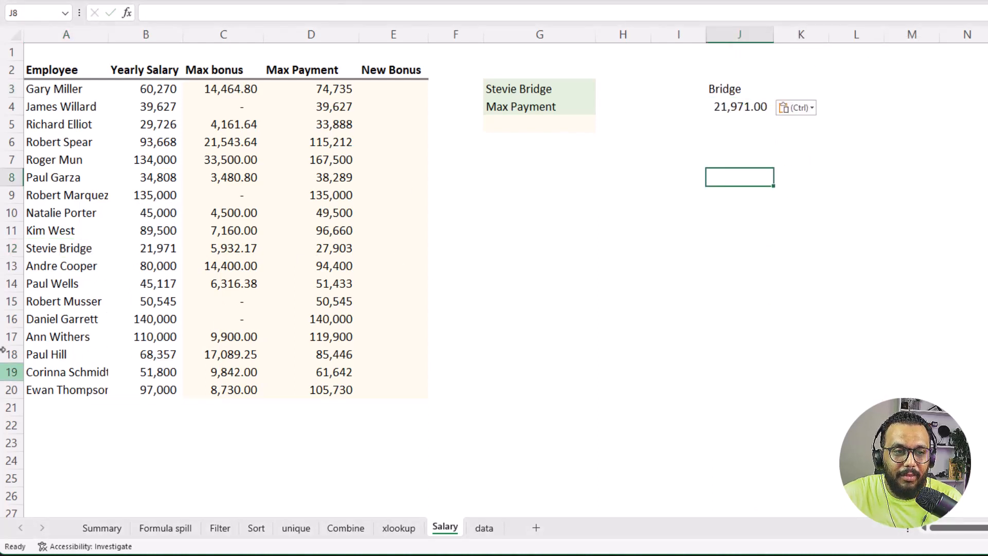
Step: Replace the lookup value in J3 with only the last name copied from the employee in A15
double_click(82, 301)
double_click(85, 301)
right_click(93, 303)
click(124, 331)
right_click(731, 88)
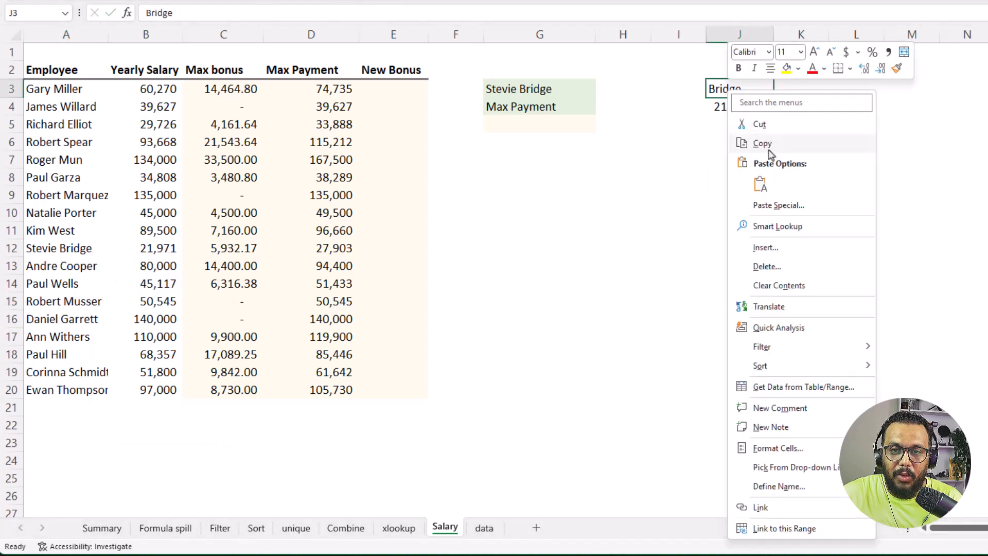
click(741, 180)
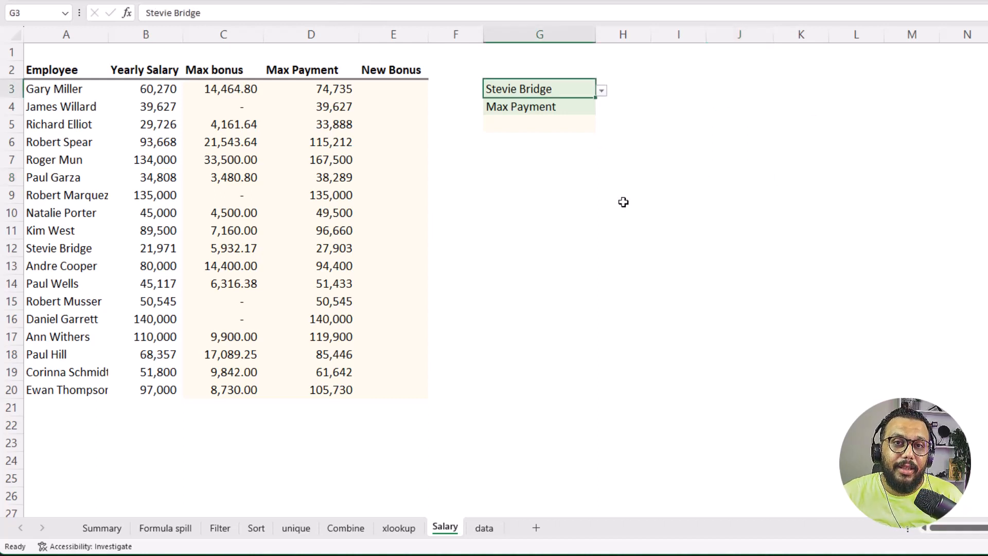
Step: Switch the employee chosen in G3 to the one from A14, then A7, and finally A10
click(601, 91)
click(560, 174)
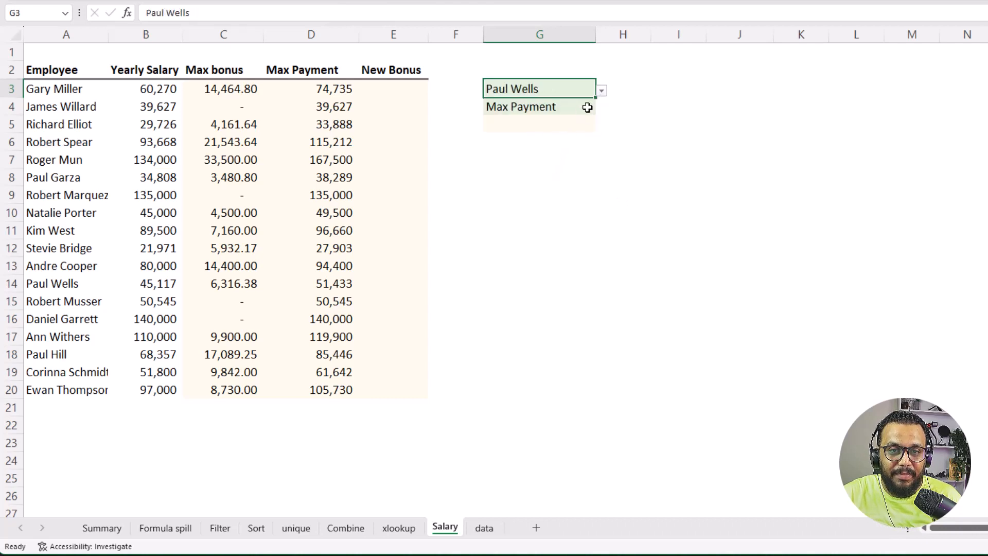
click(601, 91)
click(548, 152)
click(601, 90)
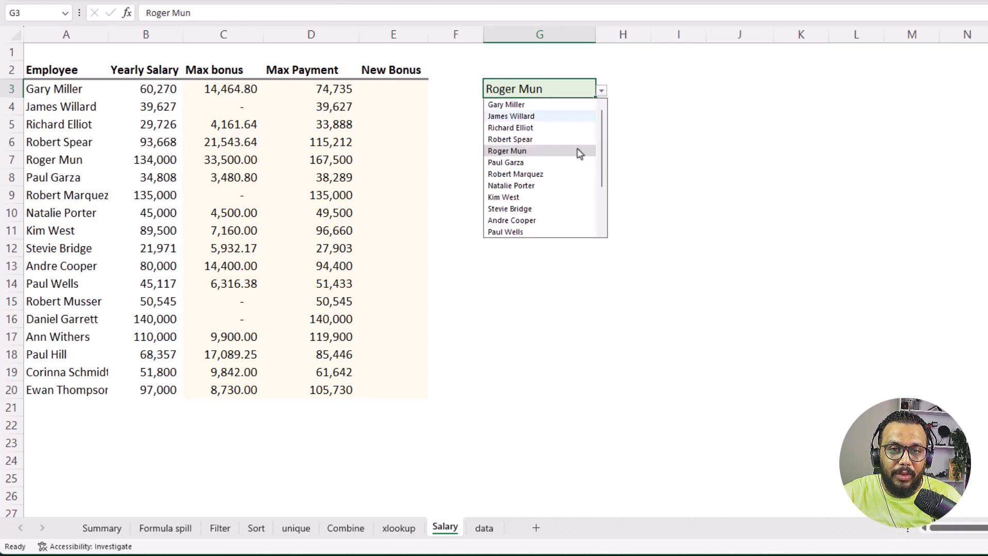
click(566, 185)
Step: Compare the options offered in G4 with the headers in B2:D2, and set G4 to Yearly Salary
click(553, 107)
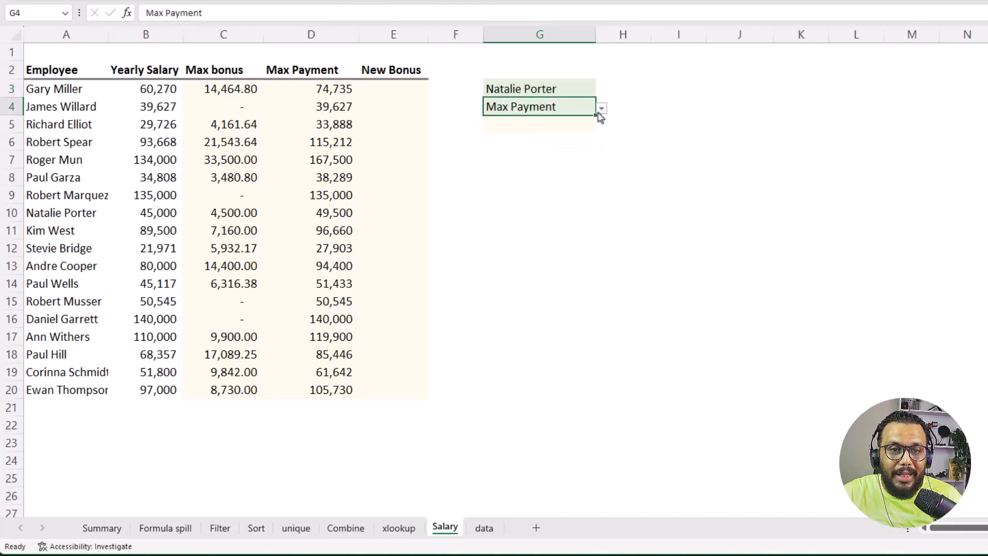
click(601, 109)
drag(157, 71, 273, 68)
click(149, 71)
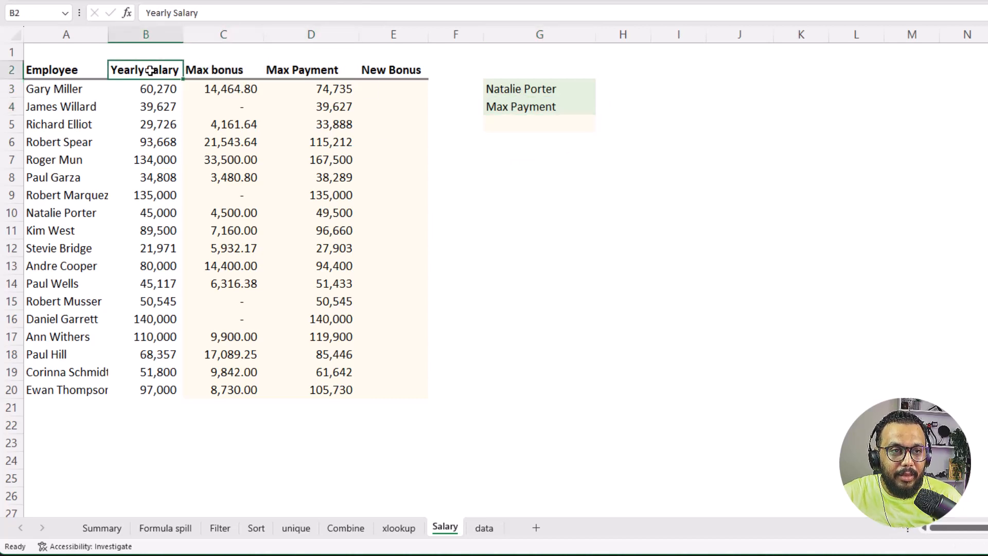
click(237, 66)
click(315, 72)
click(563, 105)
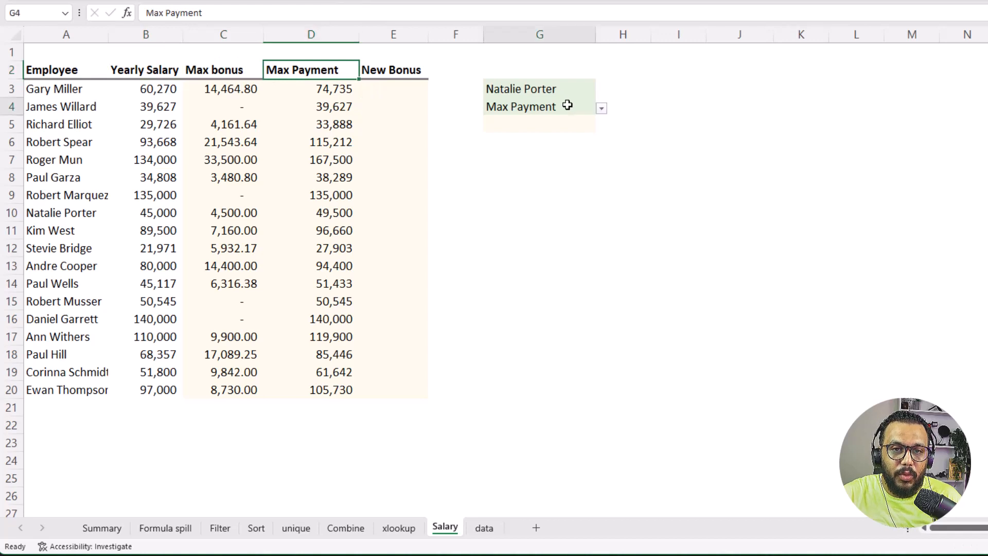
click(601, 108)
click(559, 133)
click(557, 122)
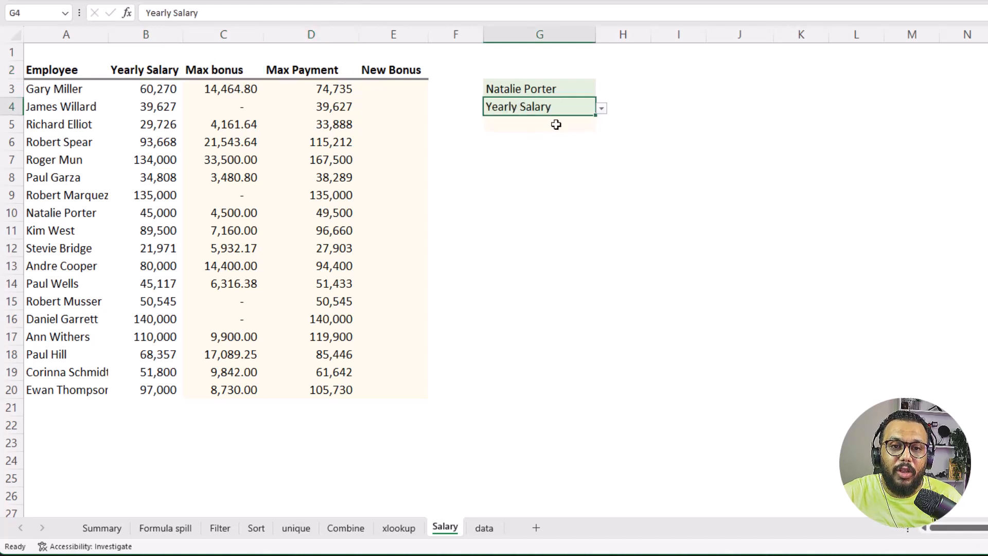
Step: Choose the employee from A12 in G3 and set G4 to Max bonus
click(590, 90)
click(601, 91)
click(515, 140)
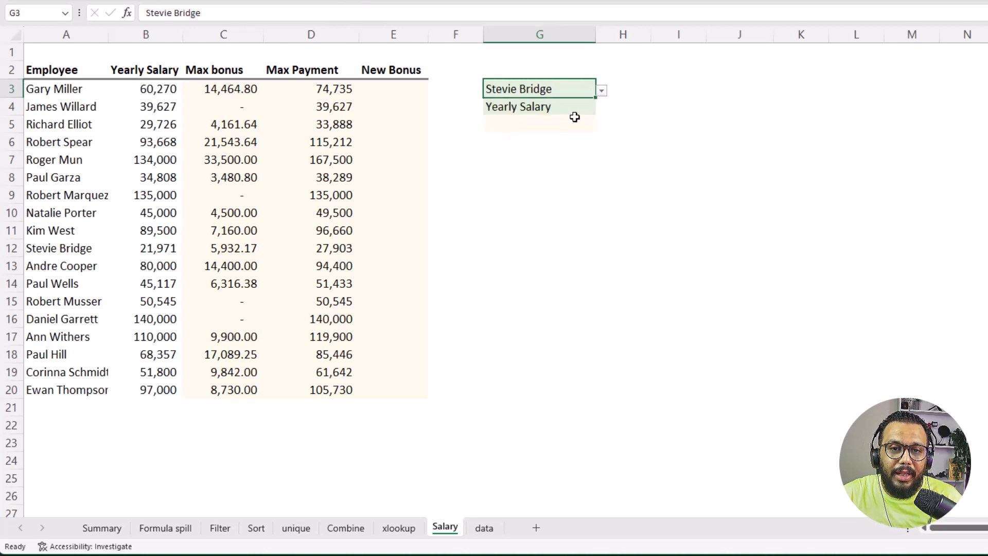
click(575, 108)
click(601, 109)
Step: Start an XLOOKUP in G5 with G3 as lookup value, A3:A20 as lookup array and B3:D20 as return array
click(540, 124)
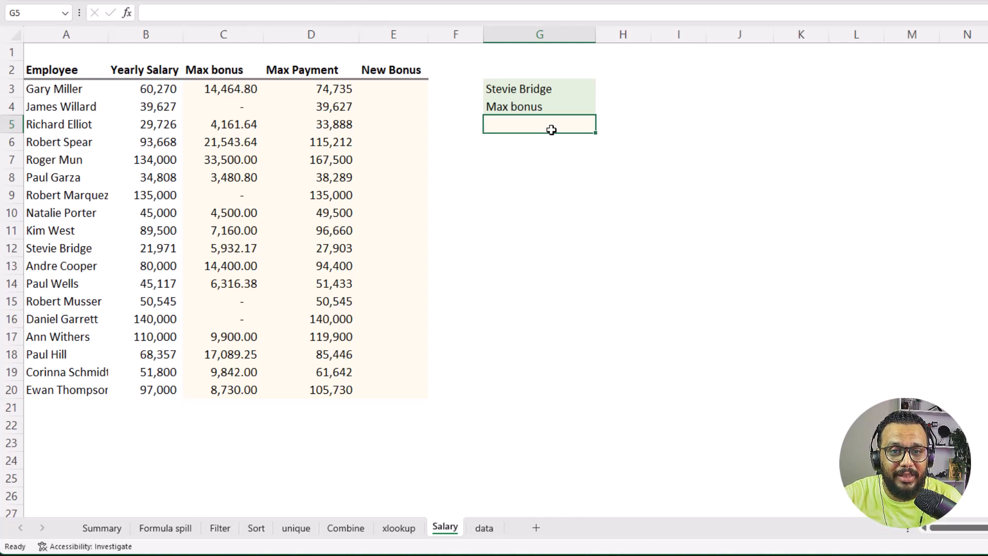
text(=xl)
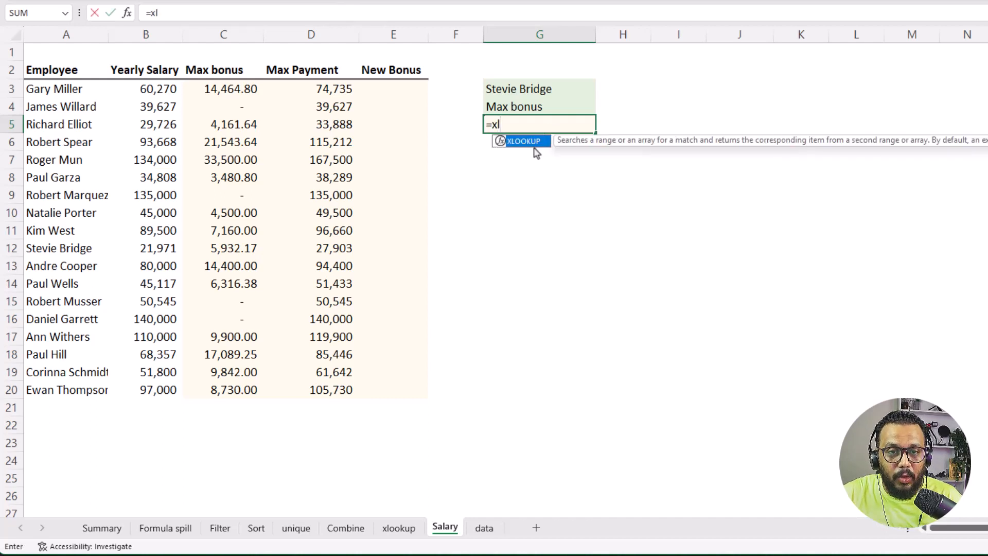
key(Tab)
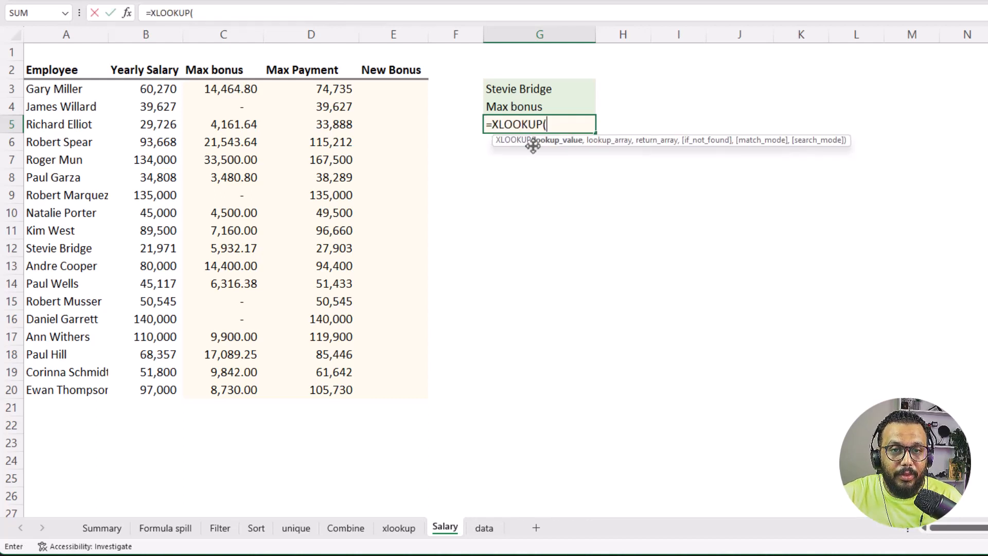
click(540, 91)
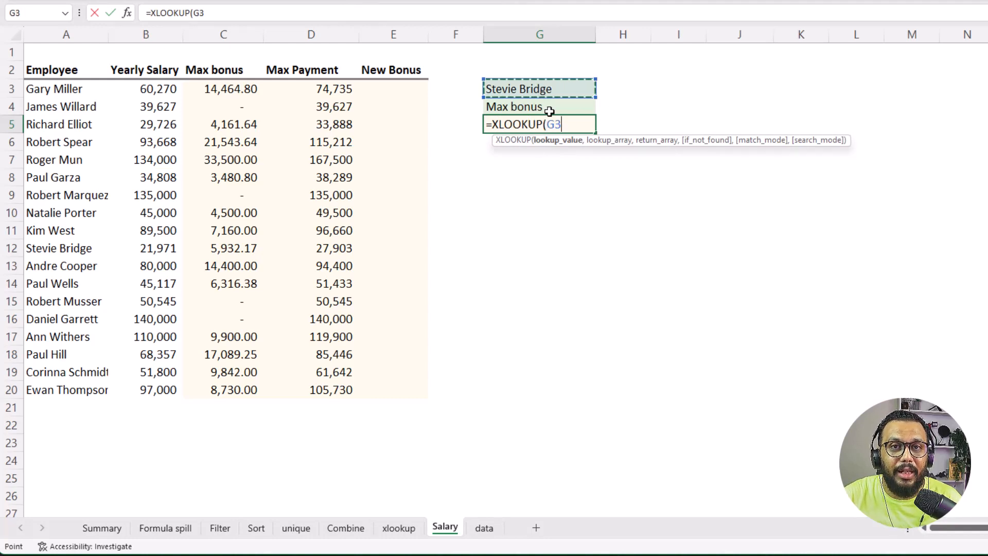
text(,)
drag(83, 90, 88, 398)
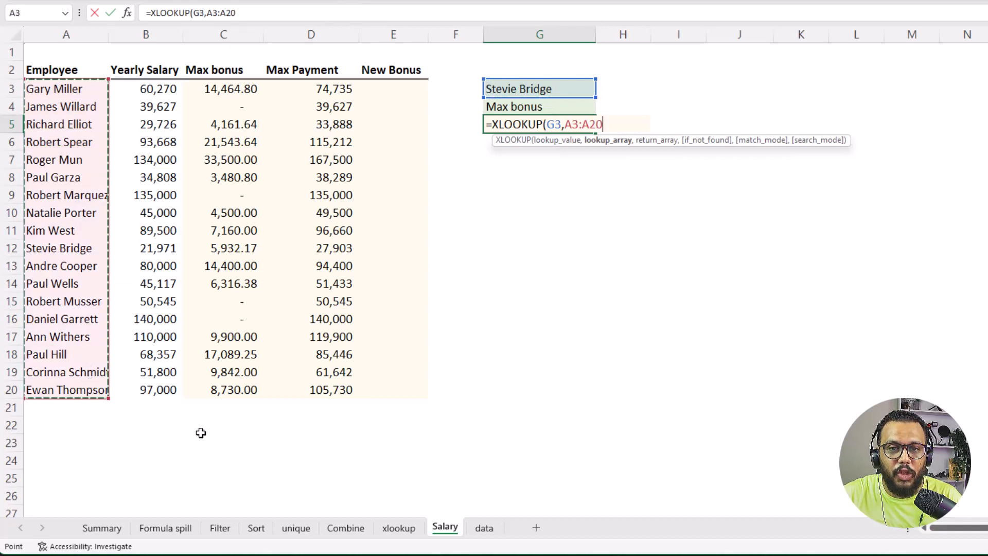
text(,)
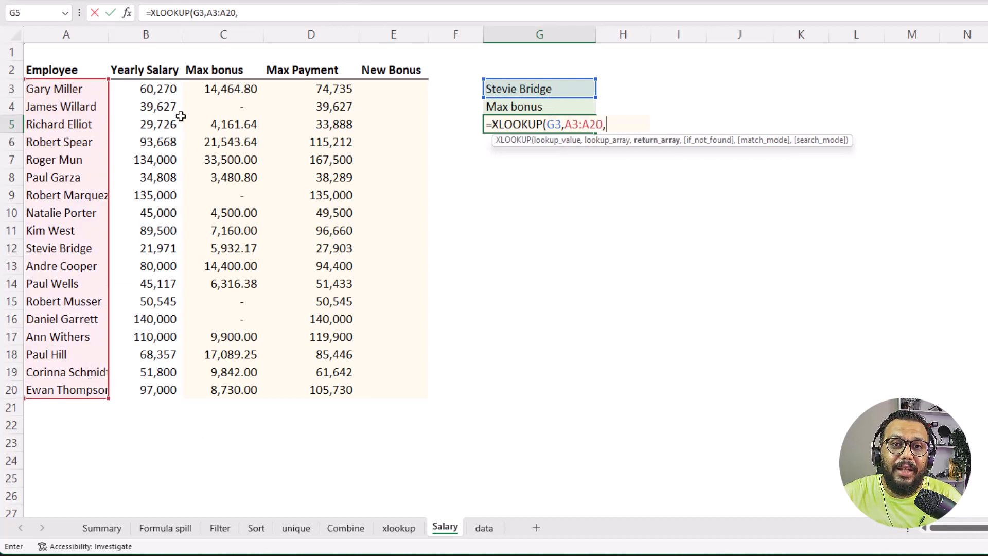
drag(162, 89, 343, 387)
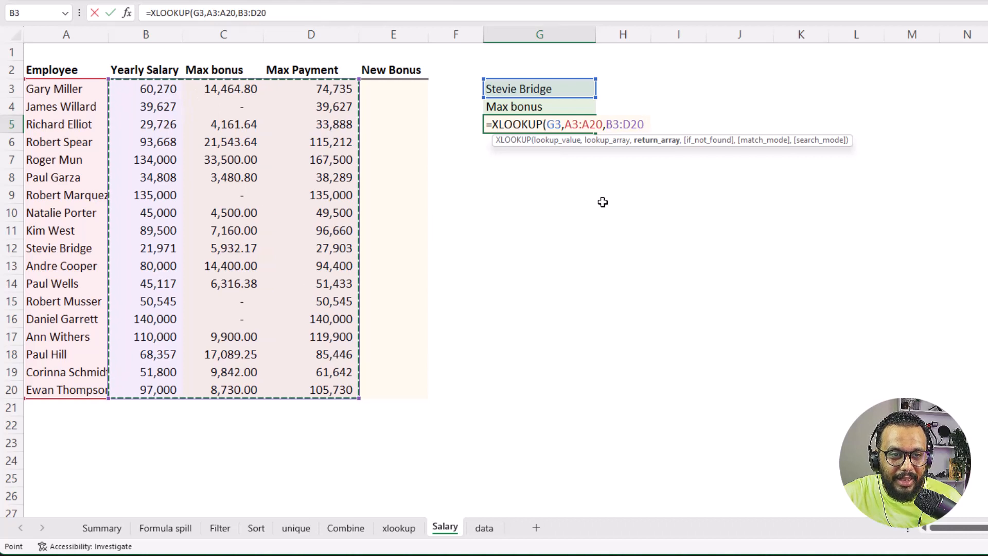
Step: Nest a second XLOOKUP in front of B3:D20 in the G5 formula, with G4 as its lookup value
click(606, 124)
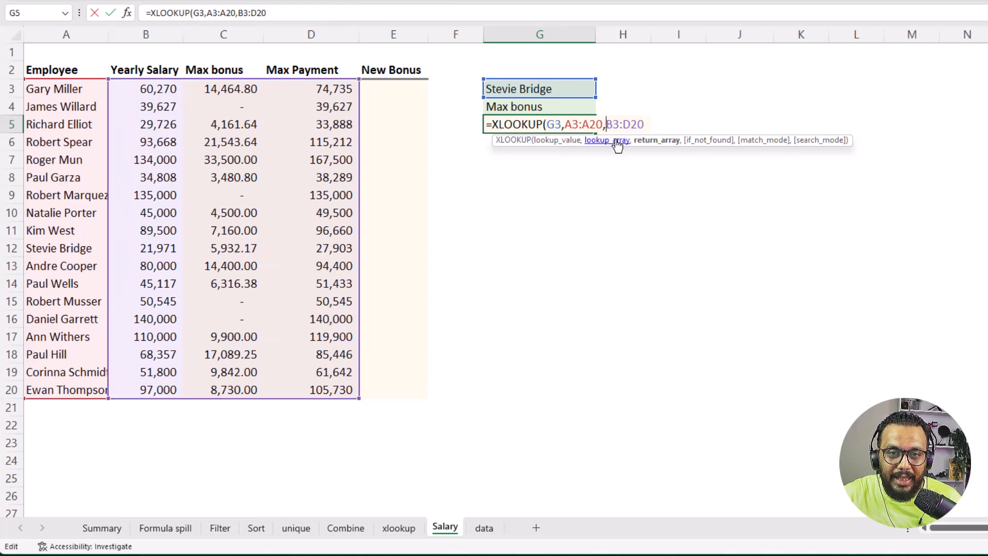
text(xl)
double_click(651, 154)
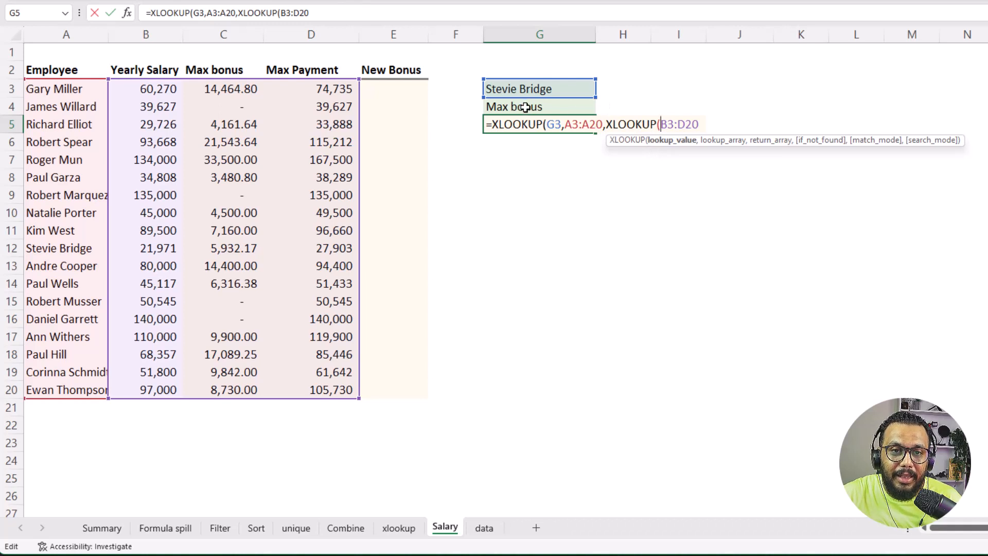
click(558, 107)
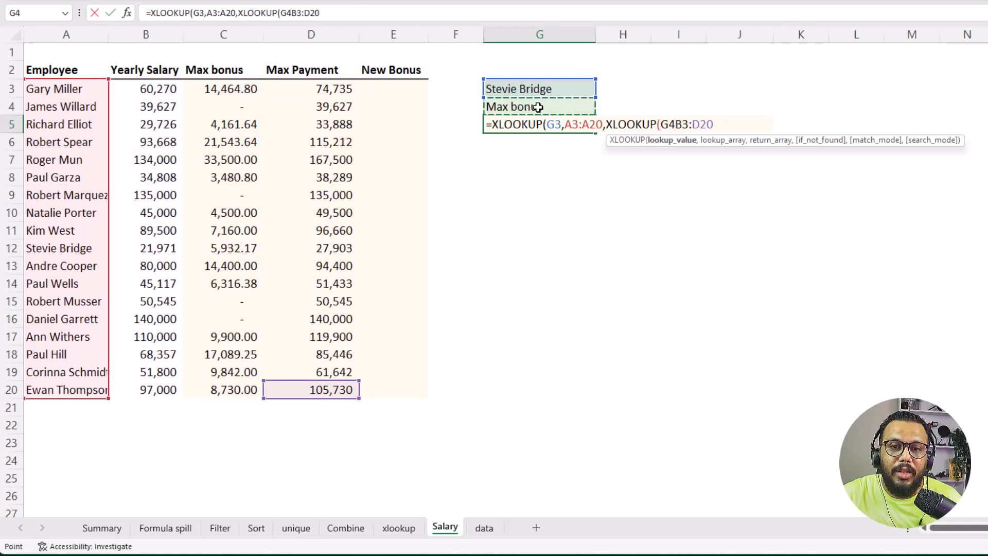
text(,)
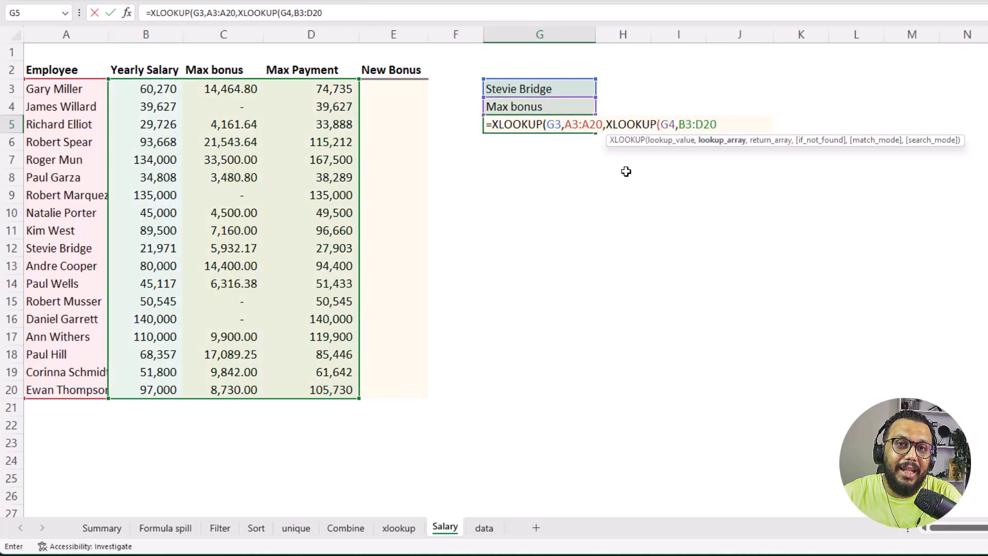
Step: Add the headers B2:D2 as the nested XLOOKUP's lookup array before B3:D20, and close and enter the G5 formula
click(127, 66)
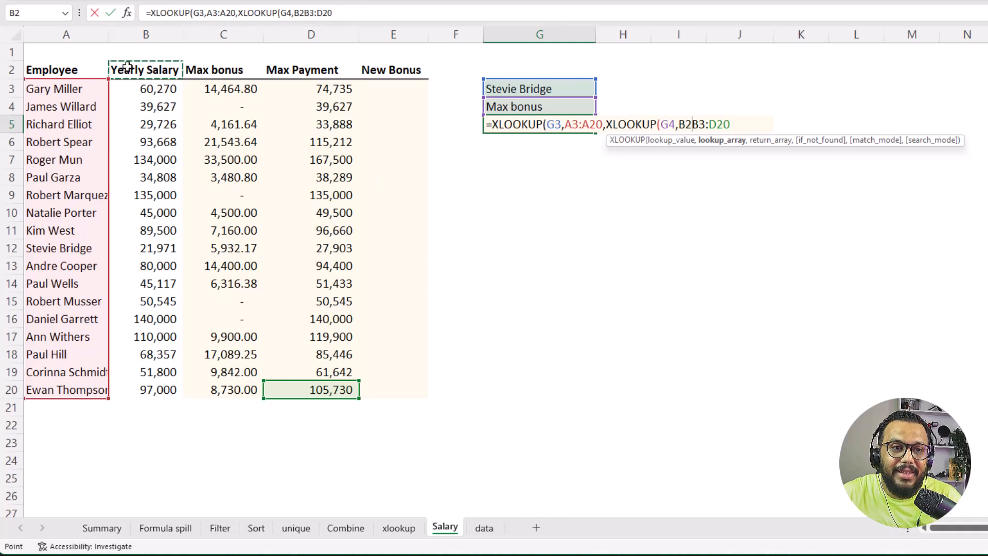
drag(127, 67, 299, 71)
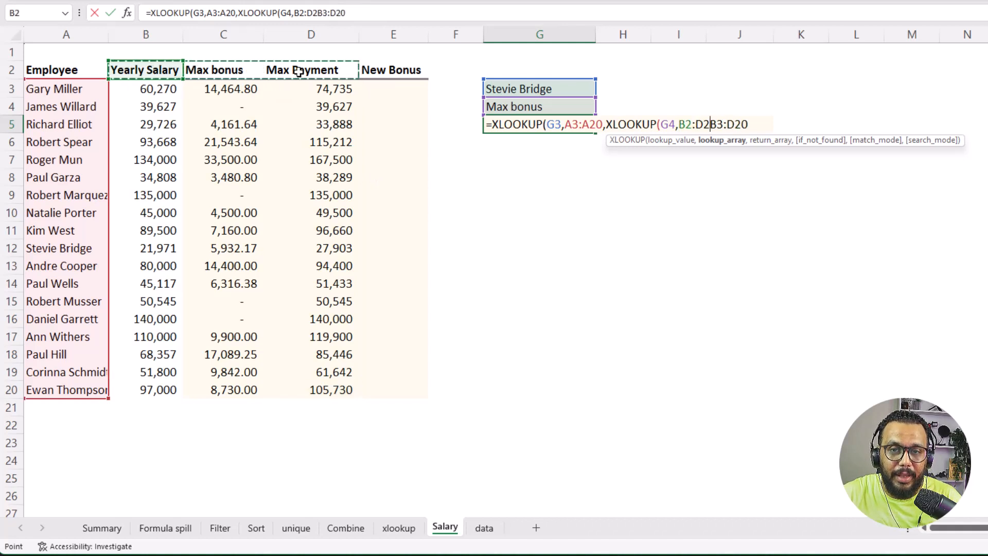
text(,)
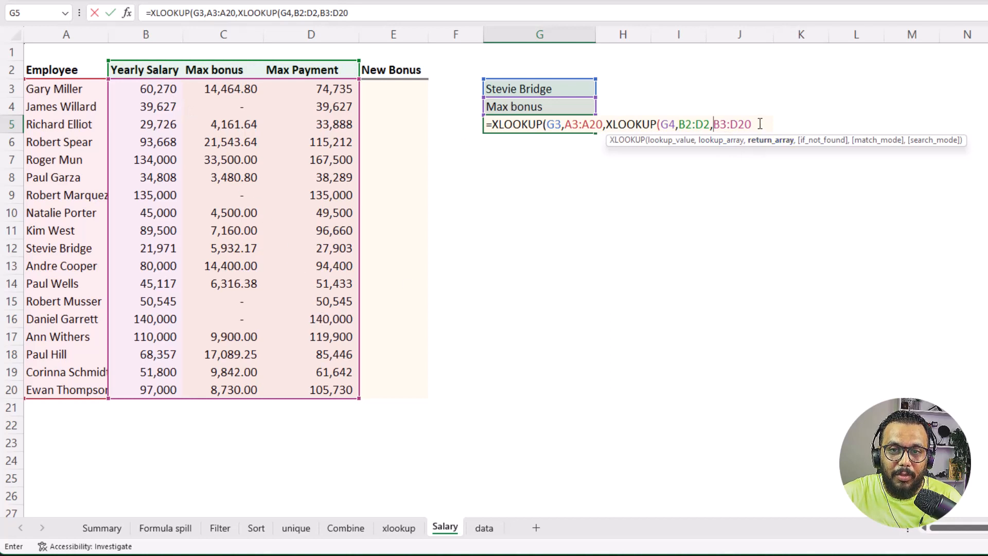
text())
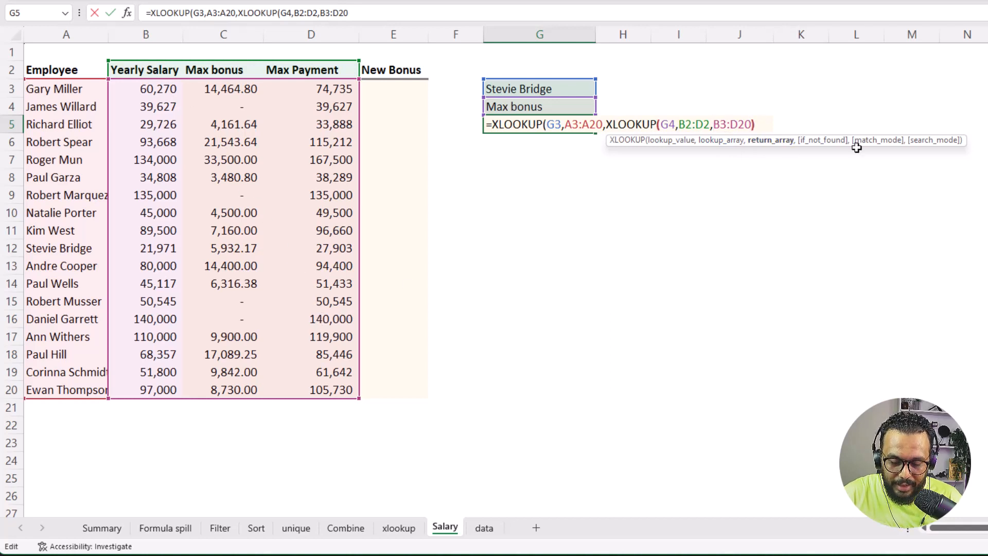
text())
key(Return)
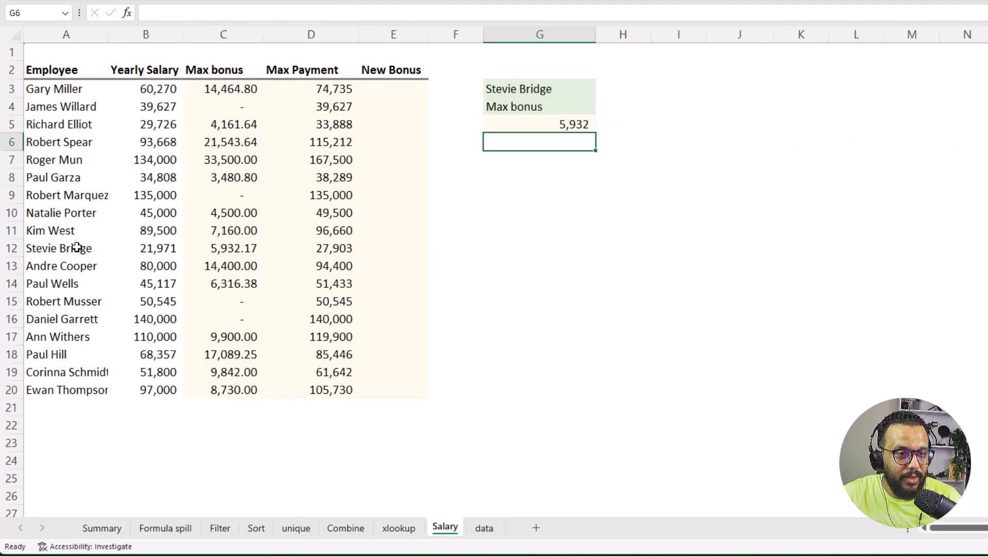
Step: Check the G5 result against the employee's max bonus in C12, and switch G4 to Yearly Salary
drag(76, 248, 256, 247)
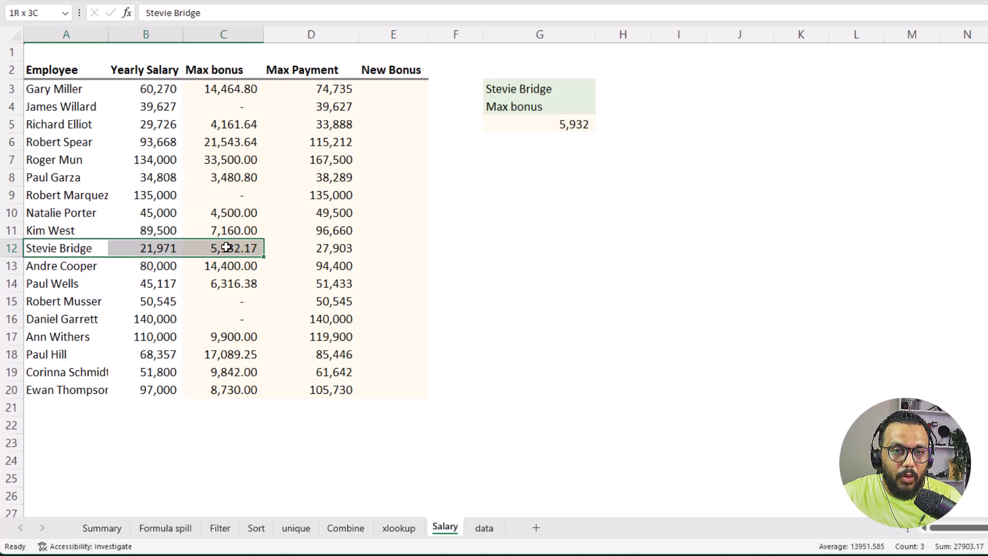
click(254, 249)
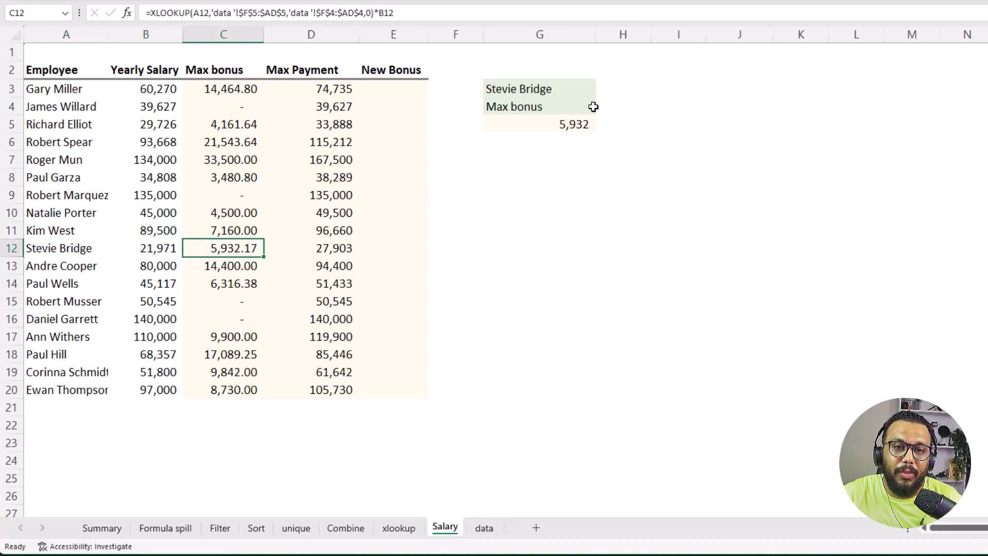
click(569, 114)
click(601, 108)
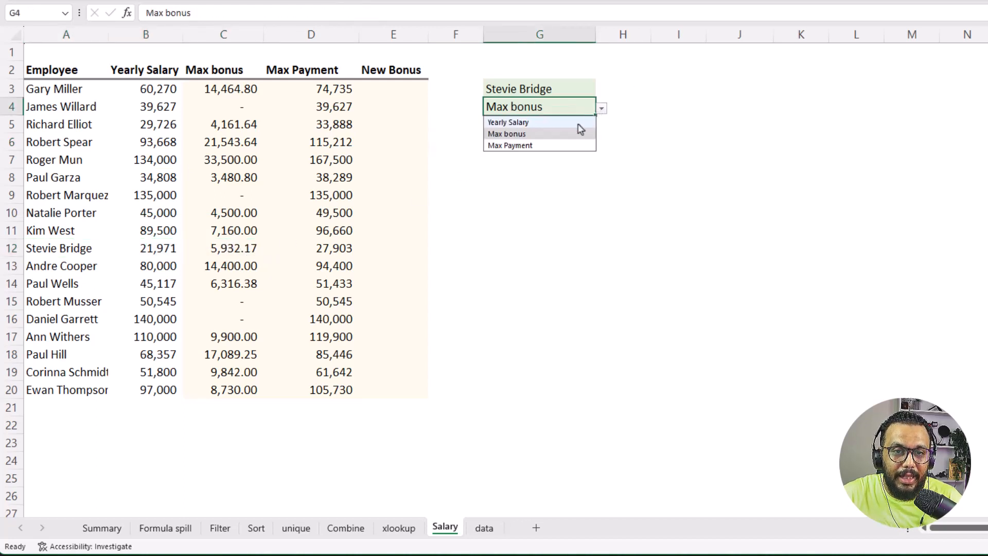
click(579, 122)
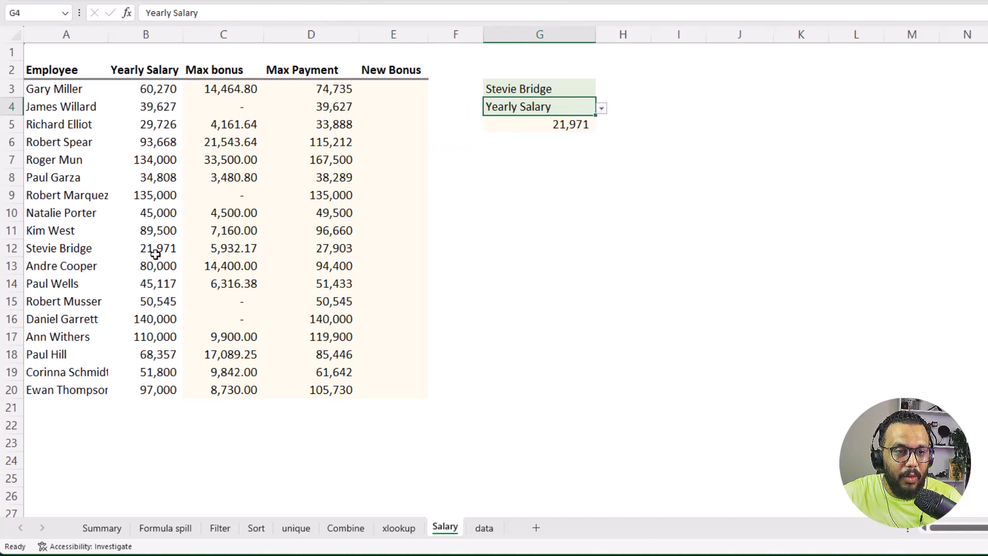
Step: Test the two-way lookup by choosing the employee from A10 in G3 and Max Payment in G4
click(573, 91)
click(601, 91)
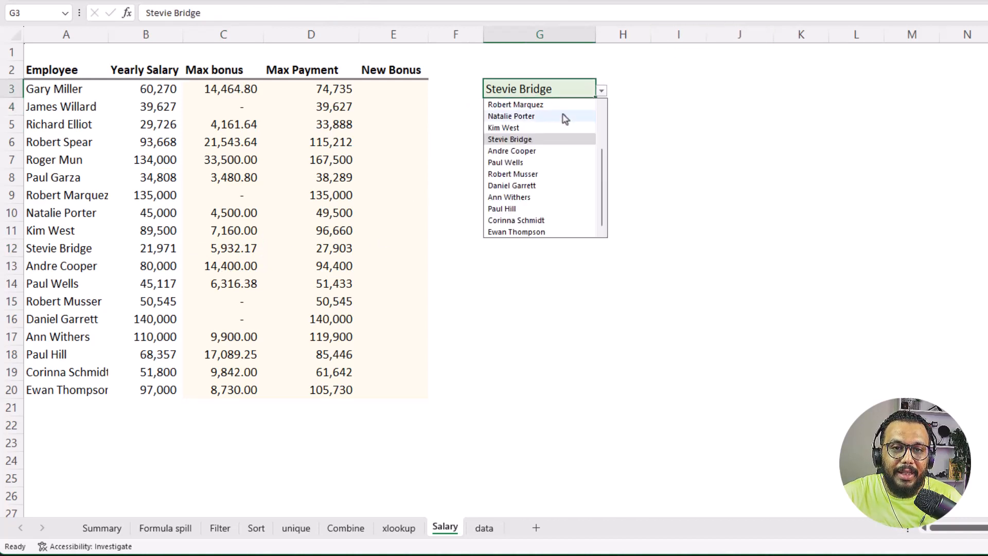
click(565, 114)
click(585, 107)
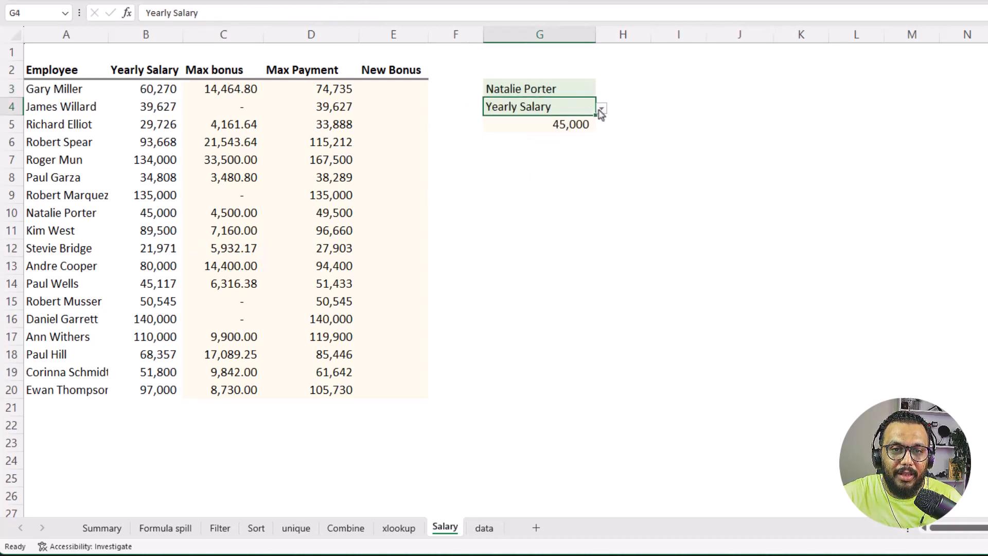
click(601, 109)
click(554, 145)
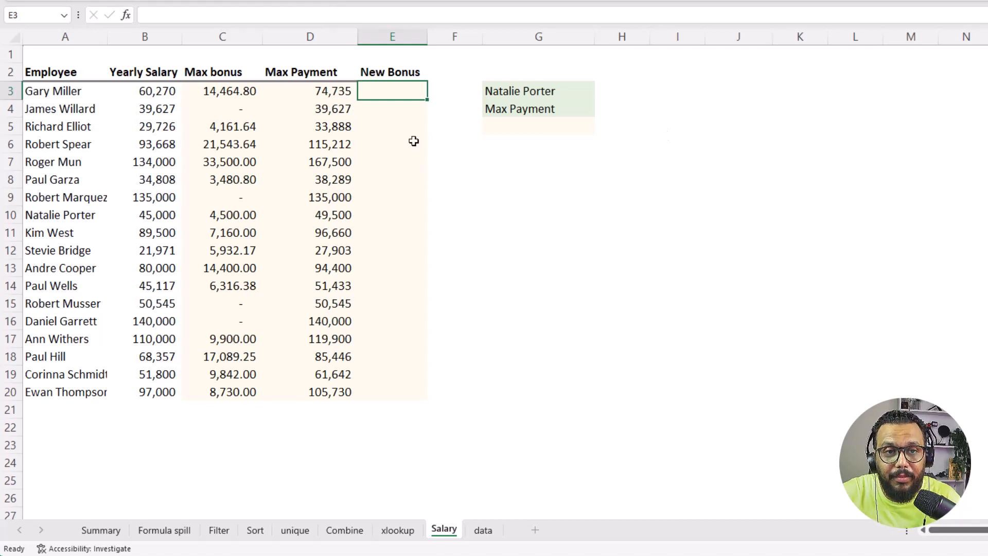
Step: Review the first yearly salary in B3 and the New Bonus Scheme's salary and bonus columns E12:F17 on the data sheet
click(157, 90)
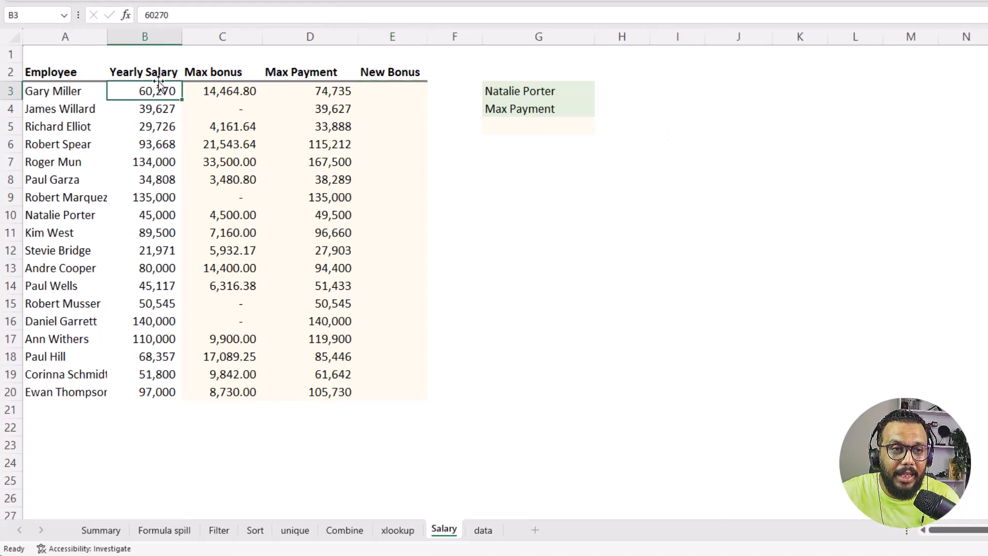
click(483, 530)
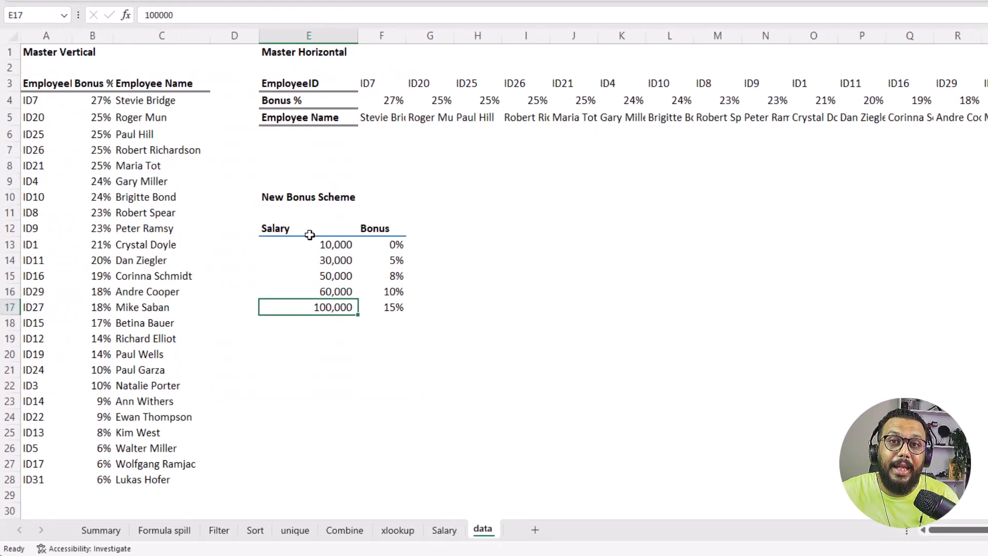
drag(309, 232, 334, 307)
drag(399, 227, 400, 304)
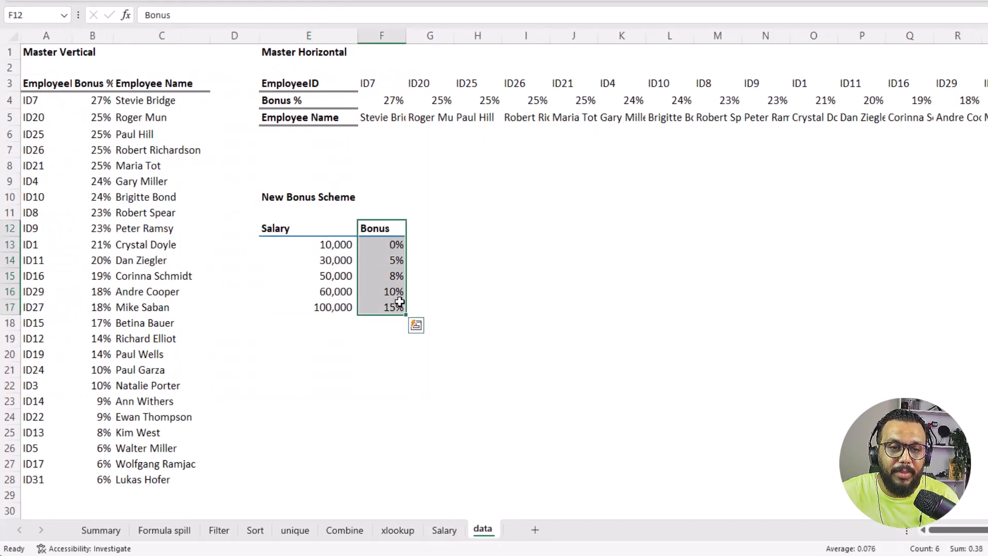
Step: Examine the New Bonus Scheme's salary thresholds in E13:E17 and the bonus percentage for each bracket in F13:F17
click(343, 248)
click(341, 260)
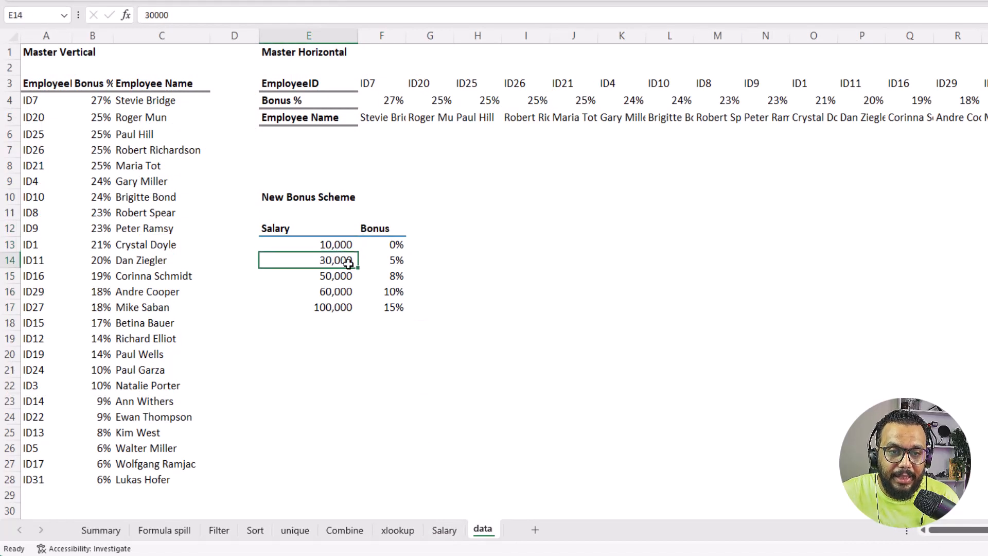
click(397, 245)
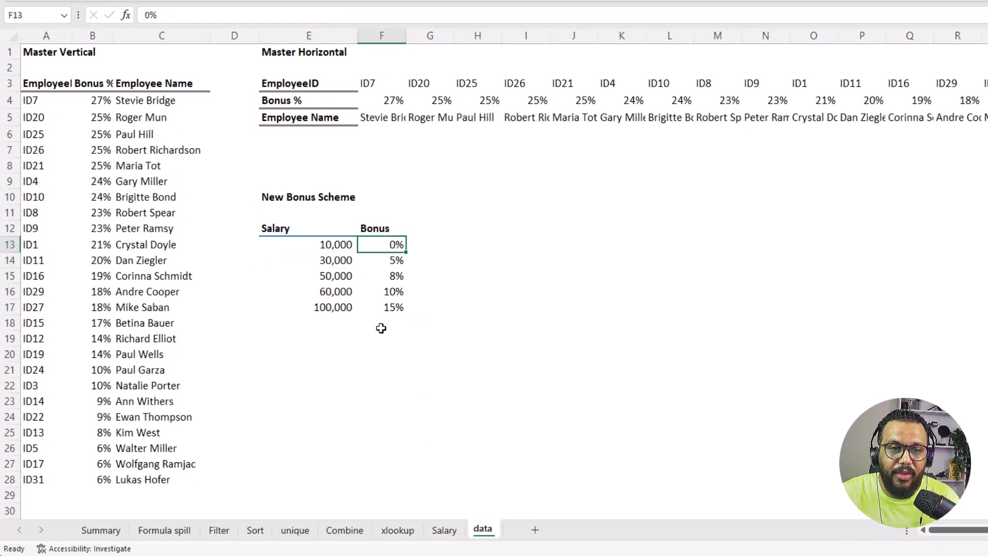
click(339, 265)
click(344, 275)
click(384, 262)
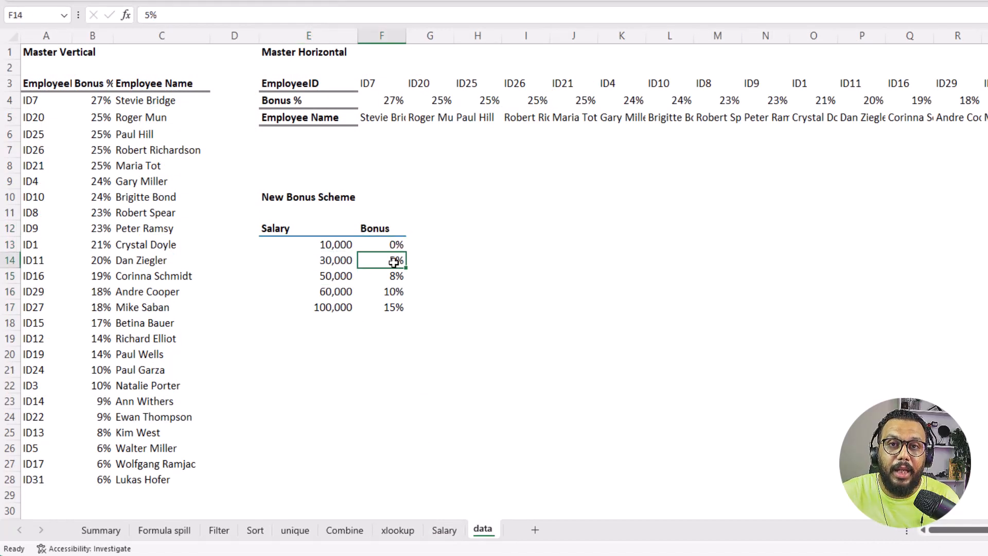
click(340, 277)
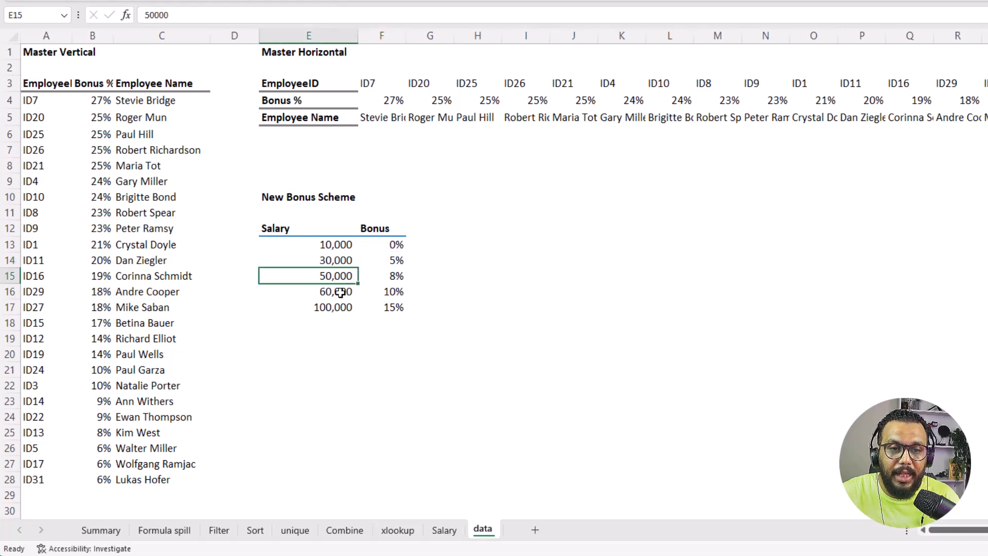
click(341, 289)
click(397, 275)
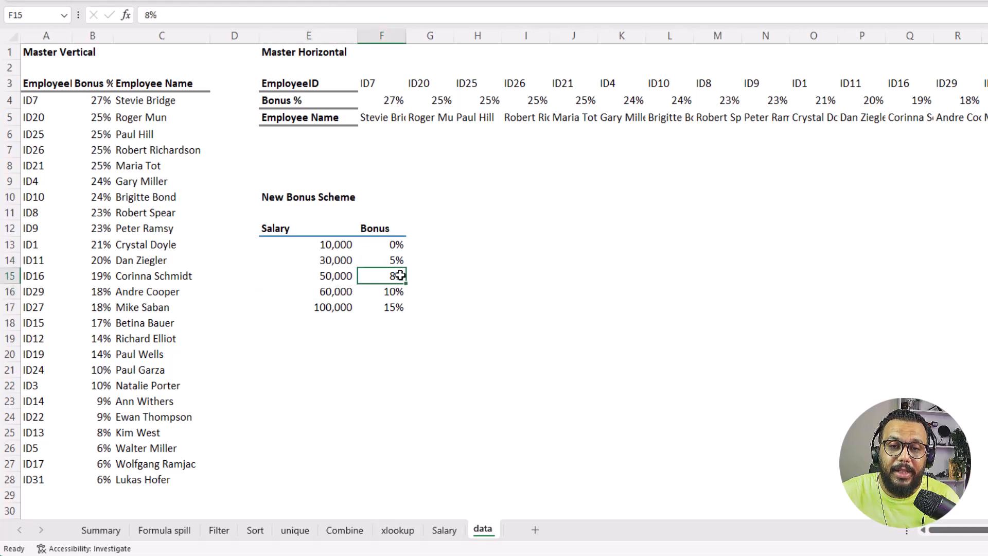
click(338, 293)
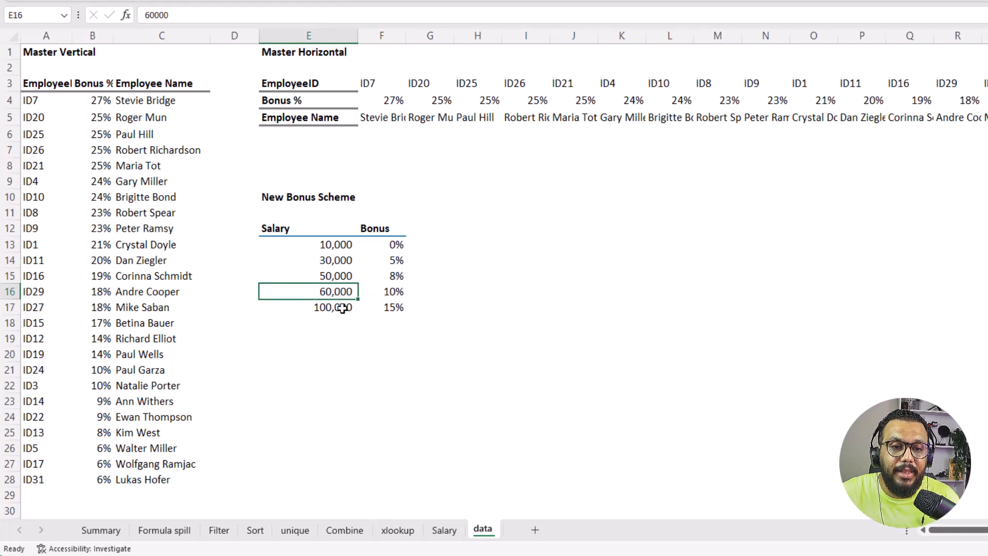
click(342, 307)
click(386, 294)
click(342, 308)
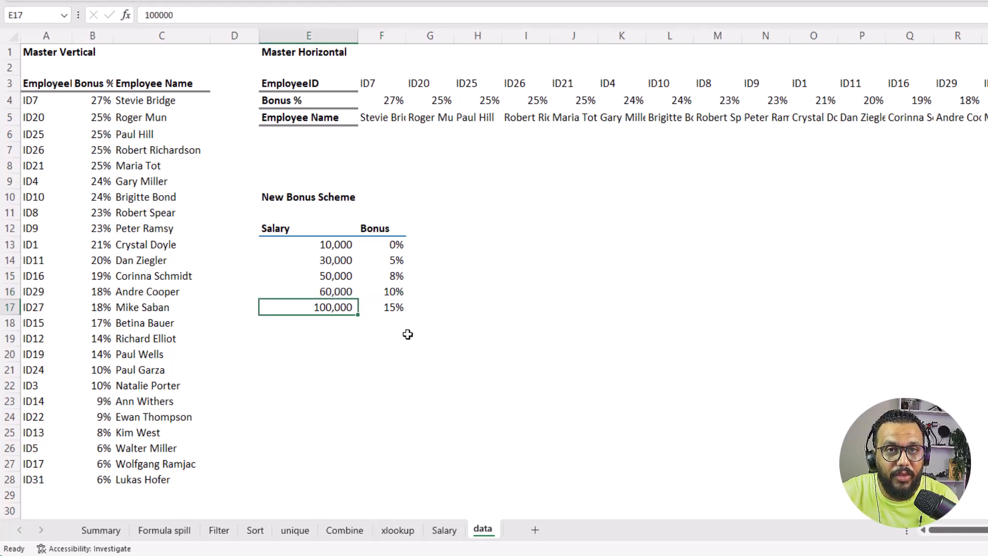
Step: Start an XLOOKUP formula in E3 of the Salary sheet with the yearly salary B3 as the lookup value
click(444, 530)
click(399, 89)
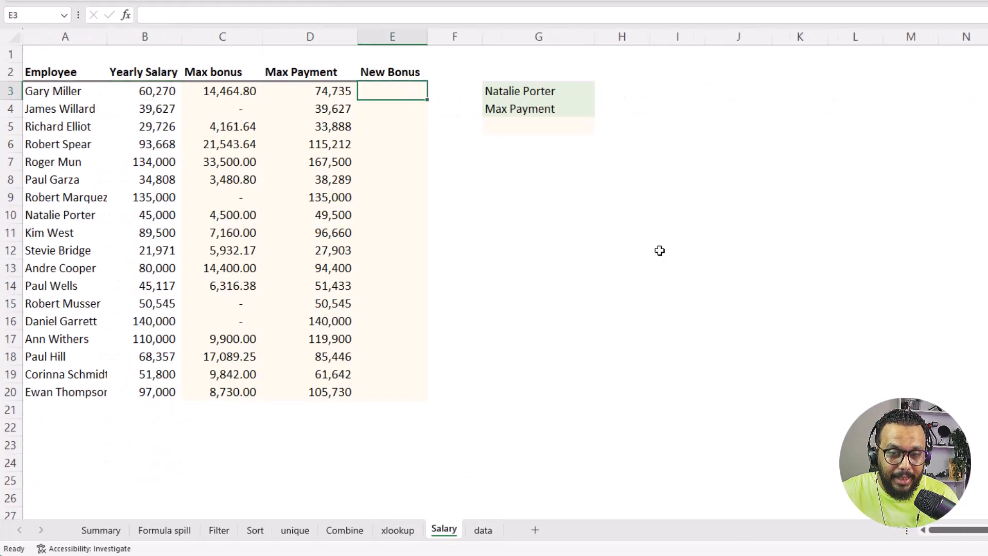
text(=xl)
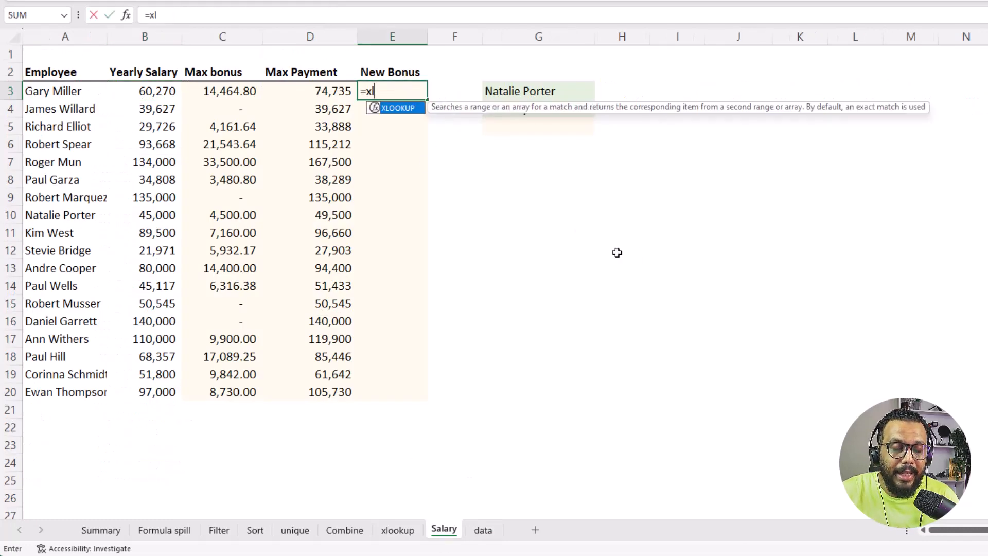
double_click(414, 109)
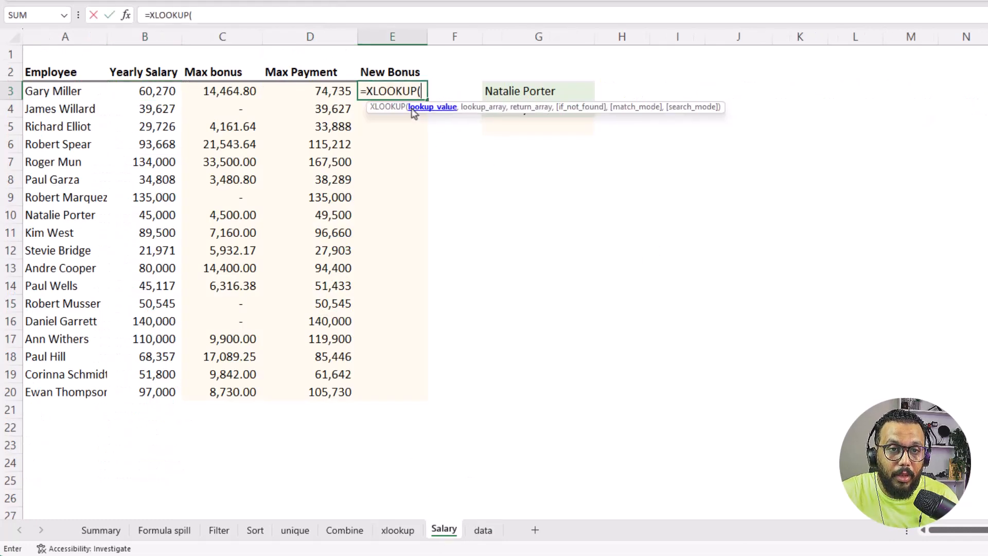
click(144, 92)
text(,)
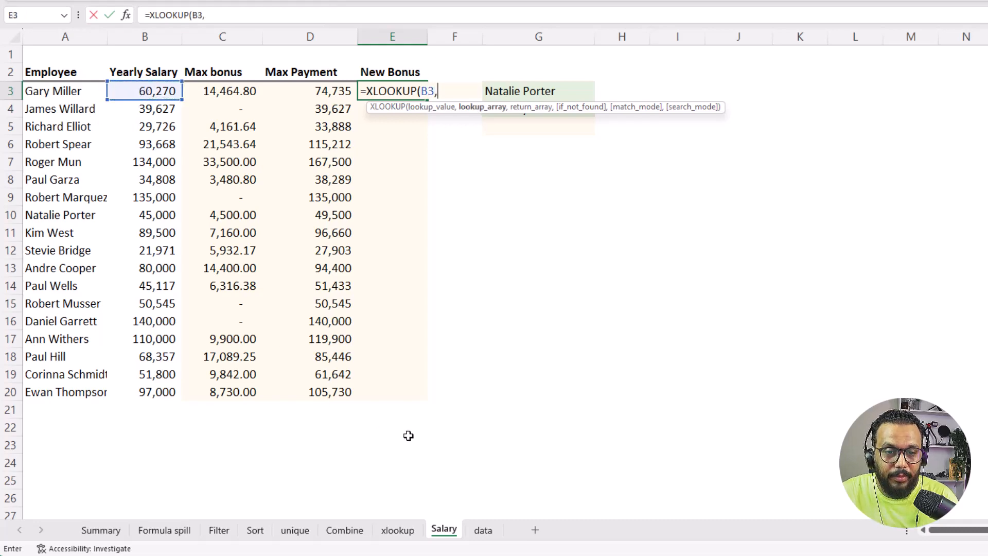
Step: Add the data sheet's absolute ranges $E$13:$E$17 as the lookup array and $F$13:$F$17 as the return array
click(482, 530)
drag(321, 245, 331, 305)
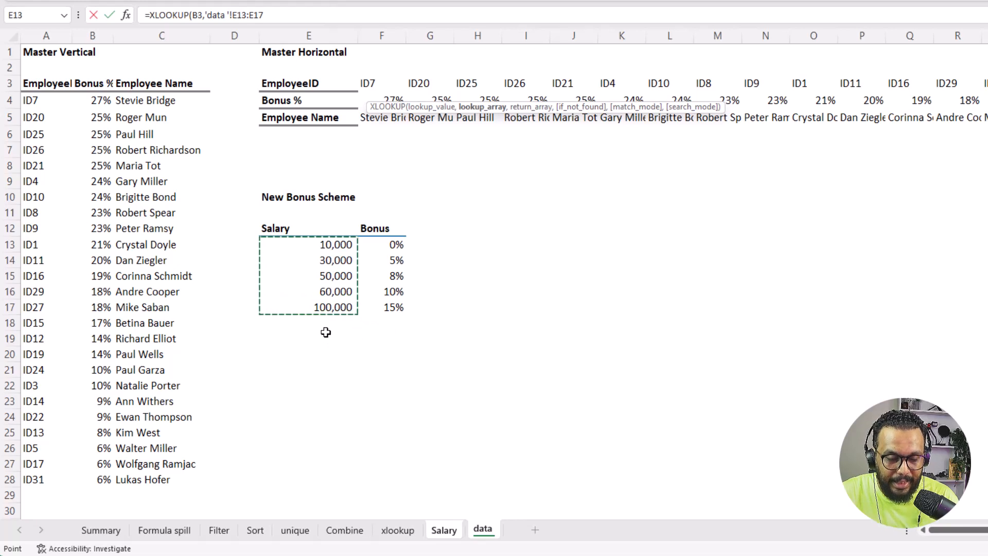
key(F4)
text(,)
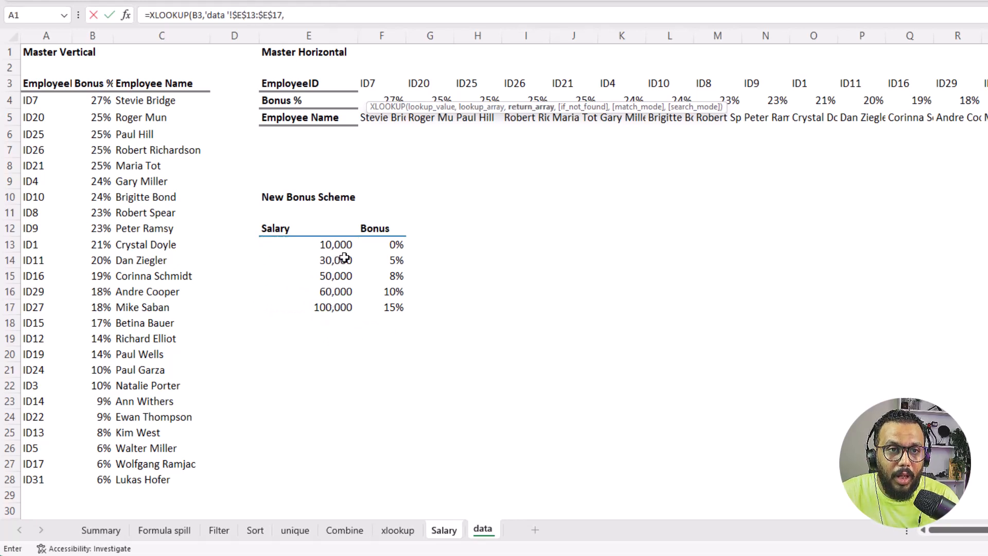
drag(395, 244, 400, 314)
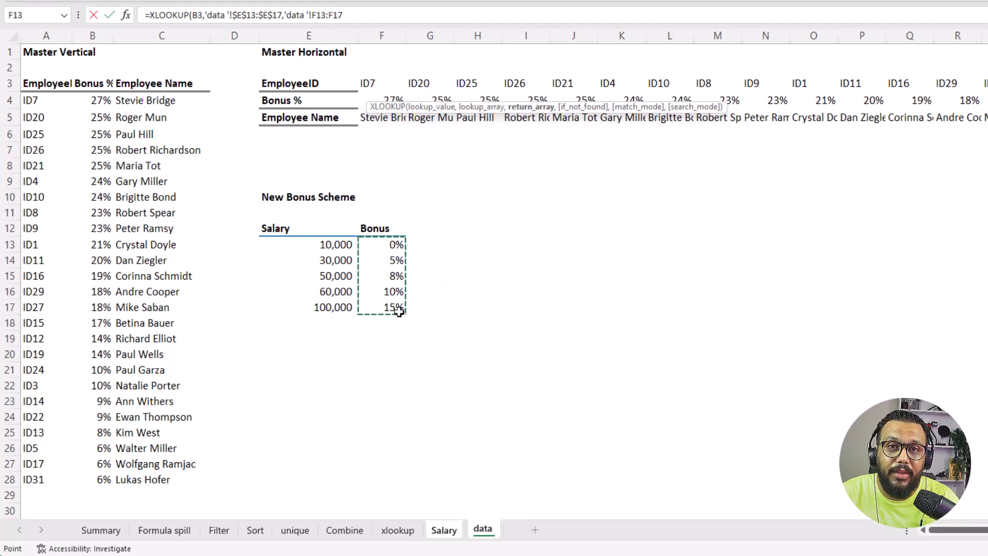
key(F4)
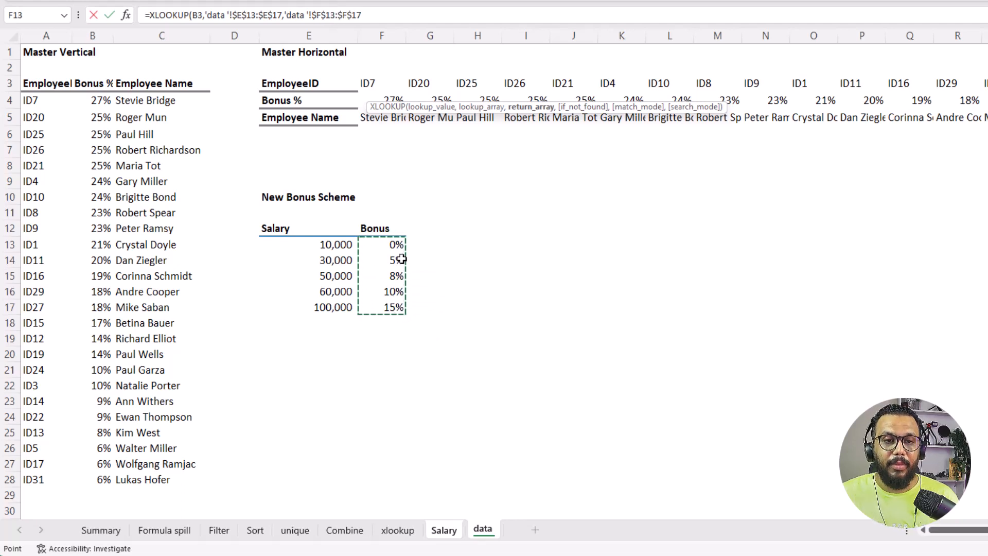
text(,)
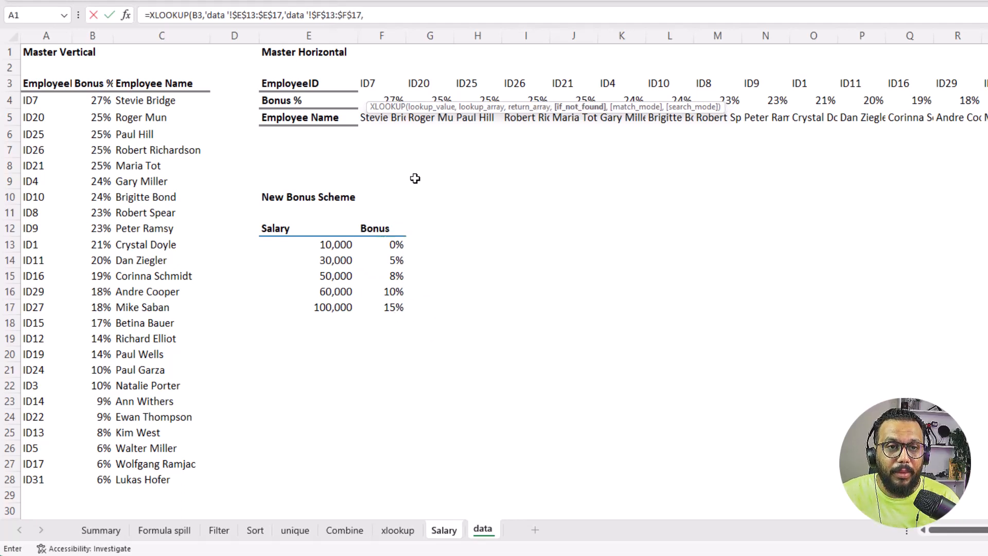
Step: Remove the stray Salary sheet reference, set if_not_found to 0 and match mode to -1 (exact match or next smaller item), and enter the formula
click(443, 530)
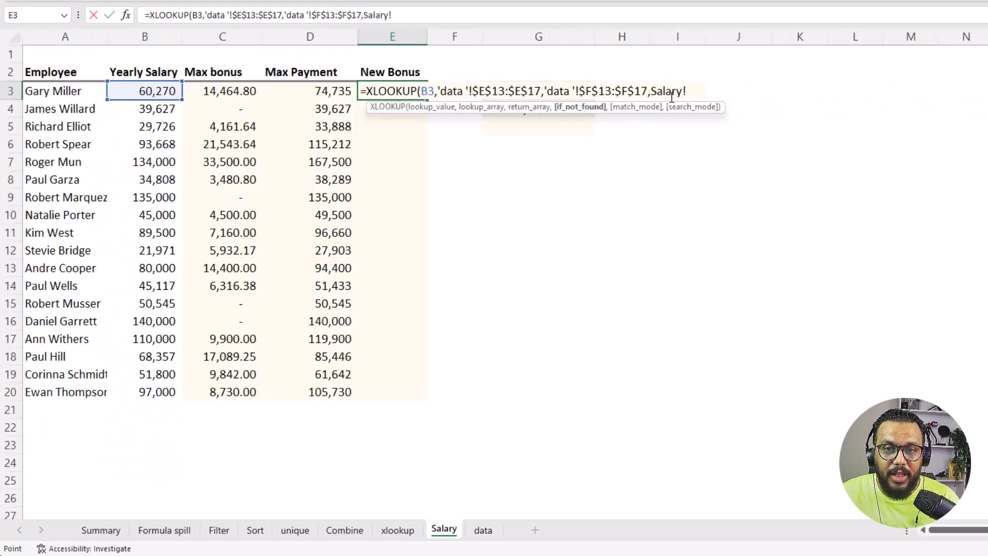
key(BackSpace)
key(BackSpace)
key(BackSpace)
key(BackSpace)
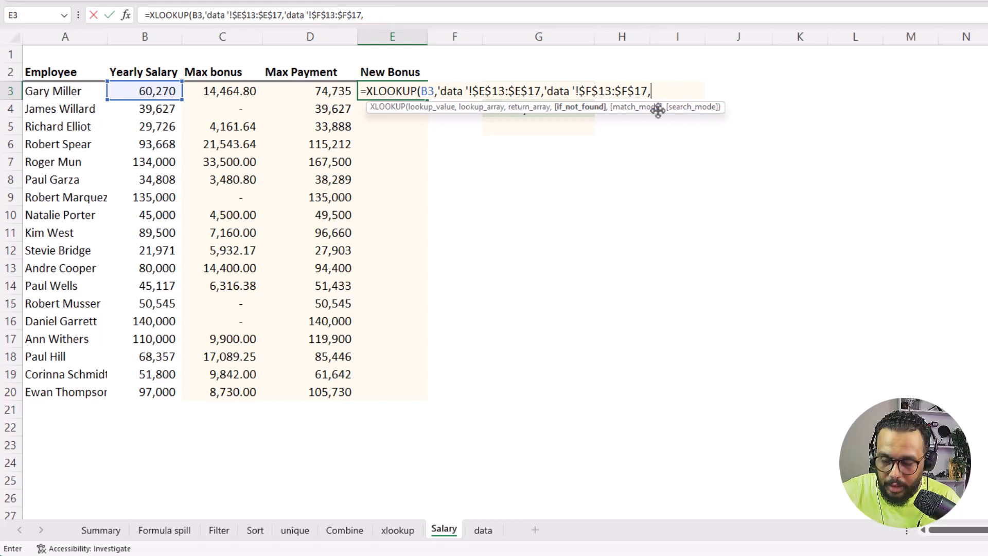
text(0)
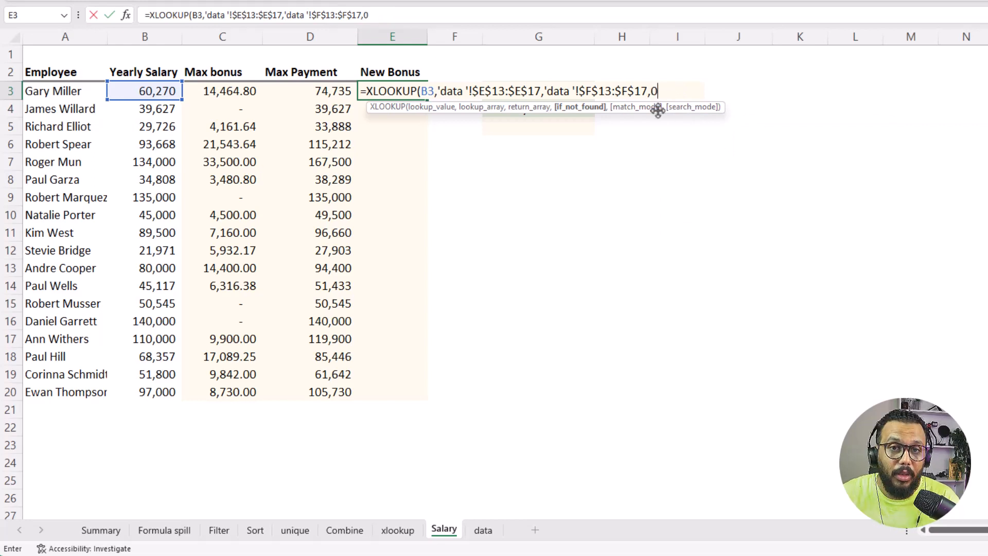
text(,)
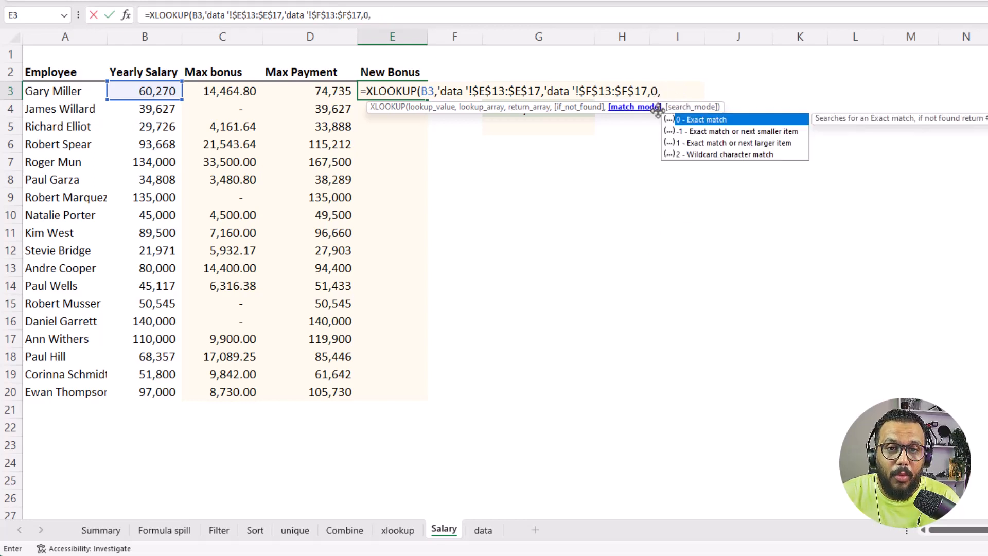
double_click(718, 132)
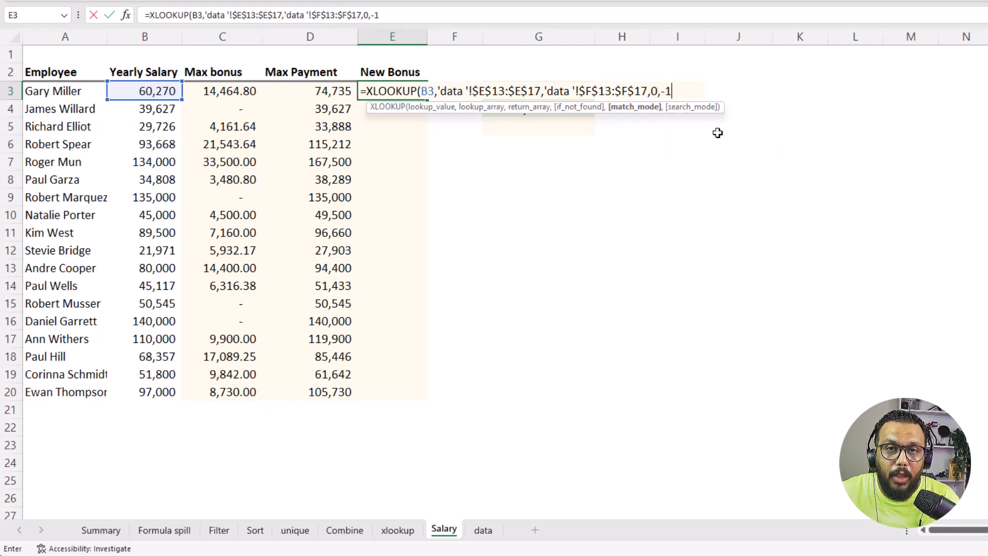
key(Return)
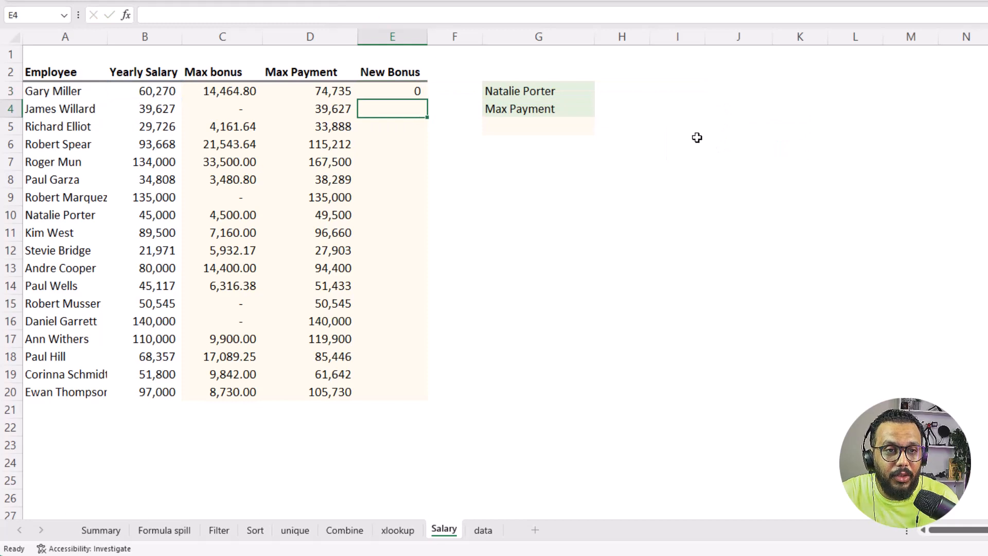
Step: Fill the E3 formula down to E20 and format the New Bonus column as percentages
click(412, 91)
double_click(425, 99)
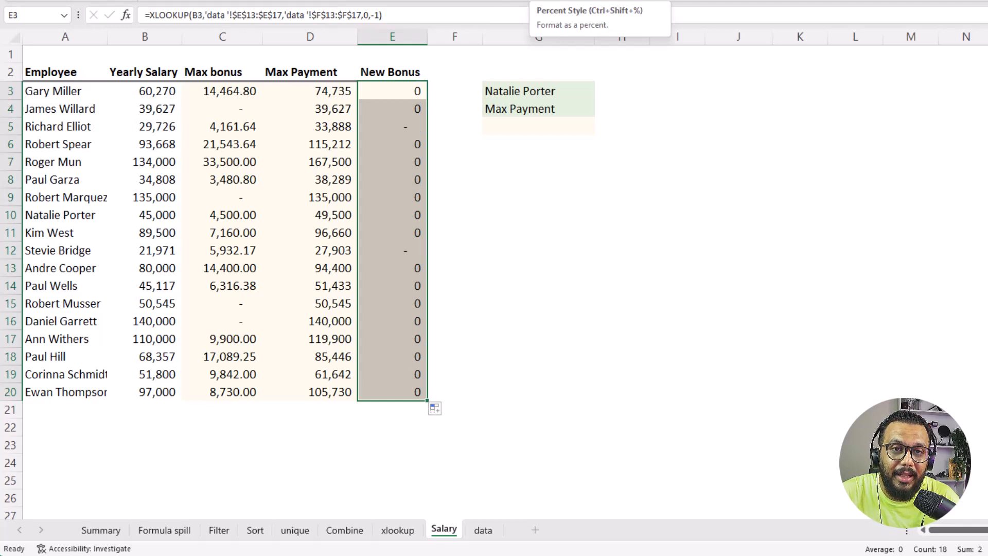
click(538, 0)
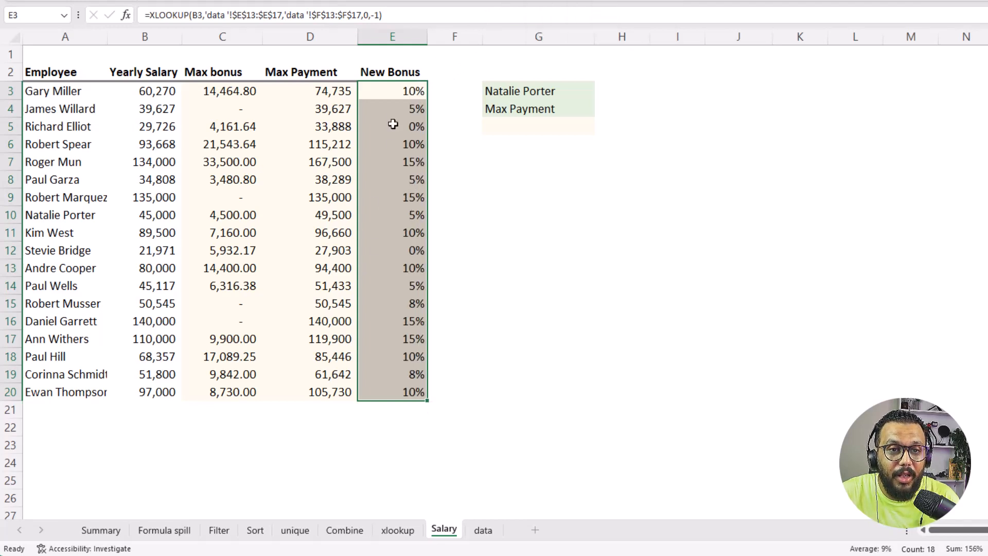
Step: Check the first employee's New Bonus in E3 by comparing salary B3 with the bonus scheme on the data sheet
click(162, 92)
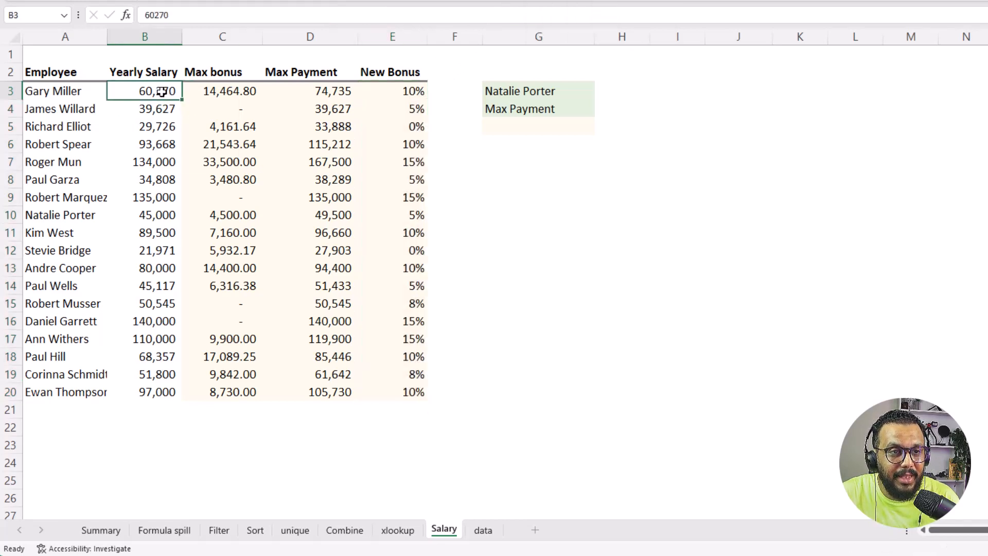
click(482, 529)
click(338, 290)
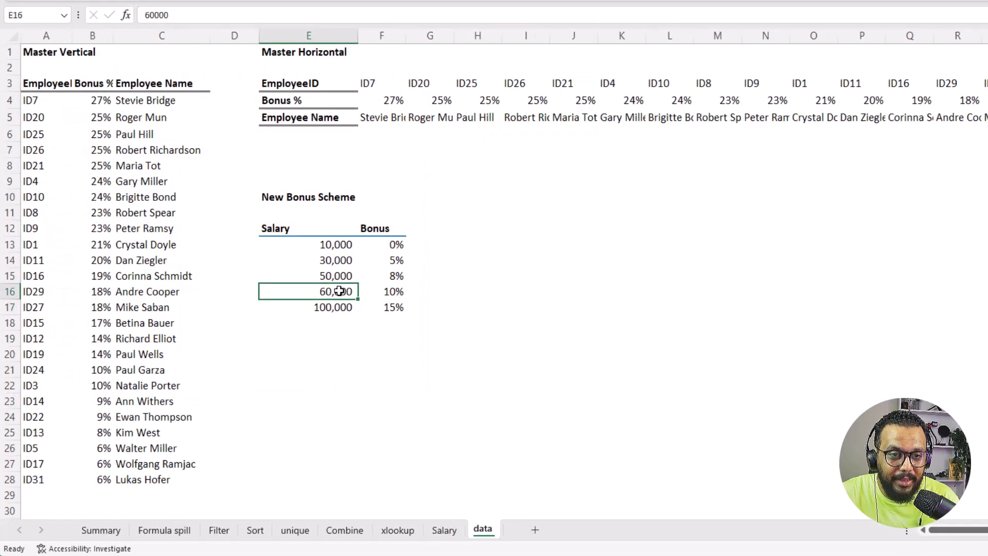
click(337, 306)
click(389, 298)
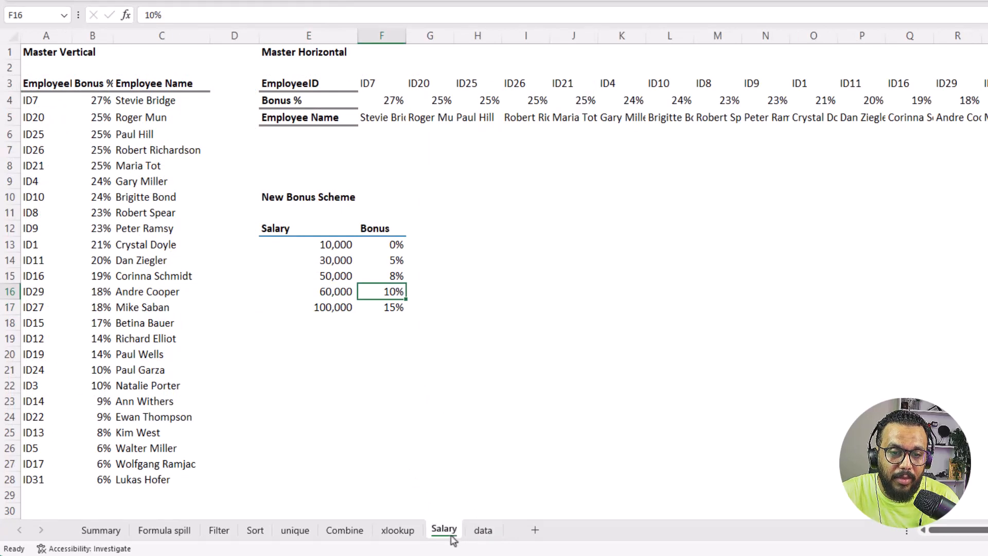
click(444, 529)
click(405, 91)
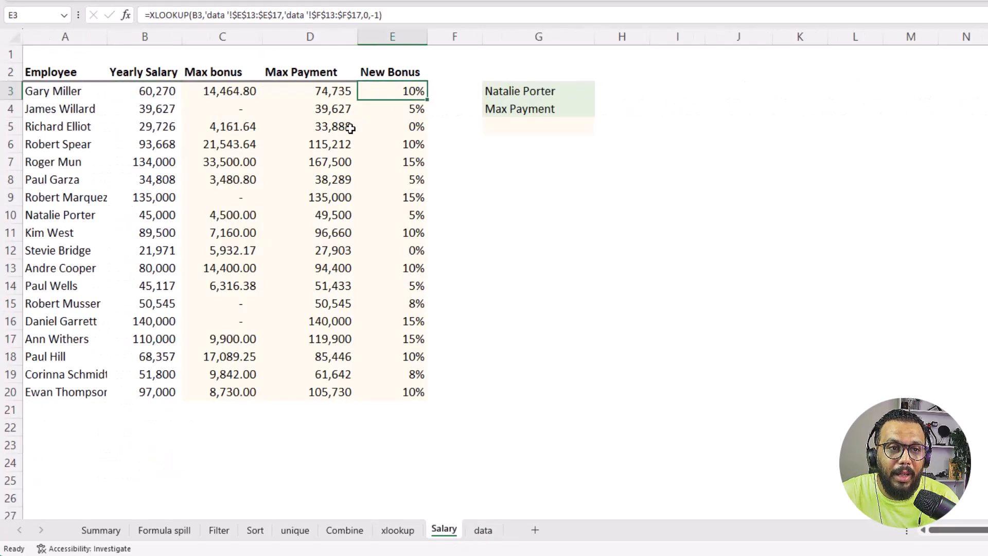
Step: Compare salary B4 with the data sheet's bonus brackets, and check the New Bonus results from E4 down to E7
click(158, 110)
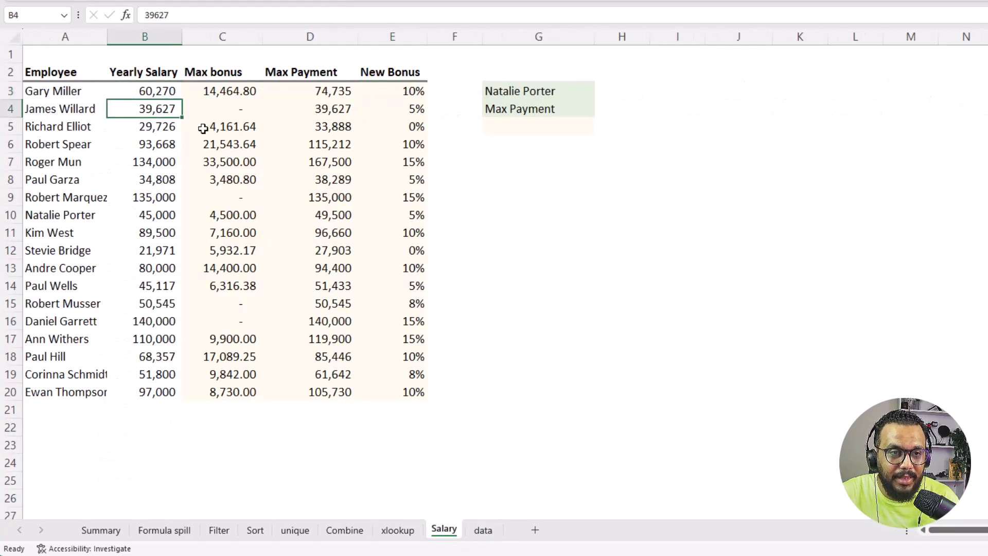
click(470, 531)
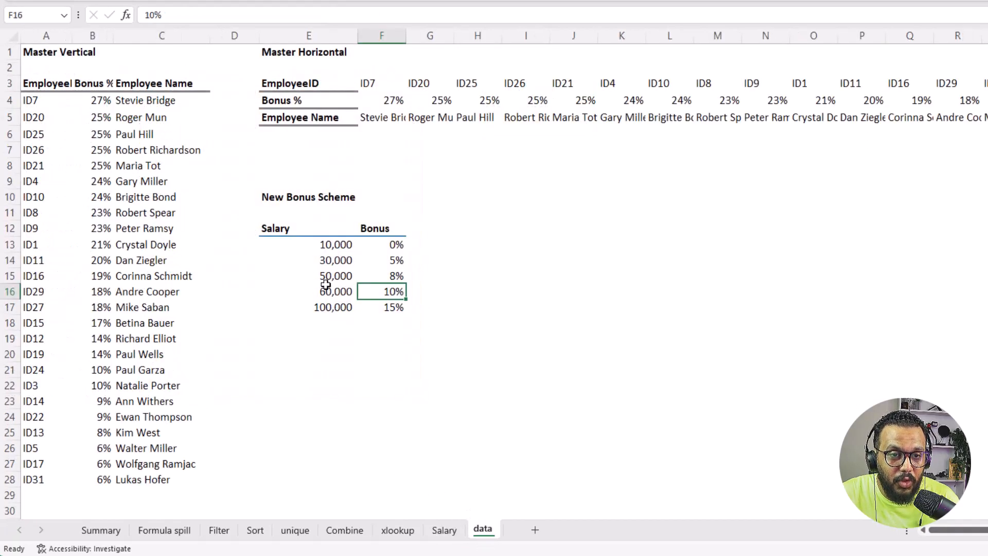
click(346, 262)
click(347, 275)
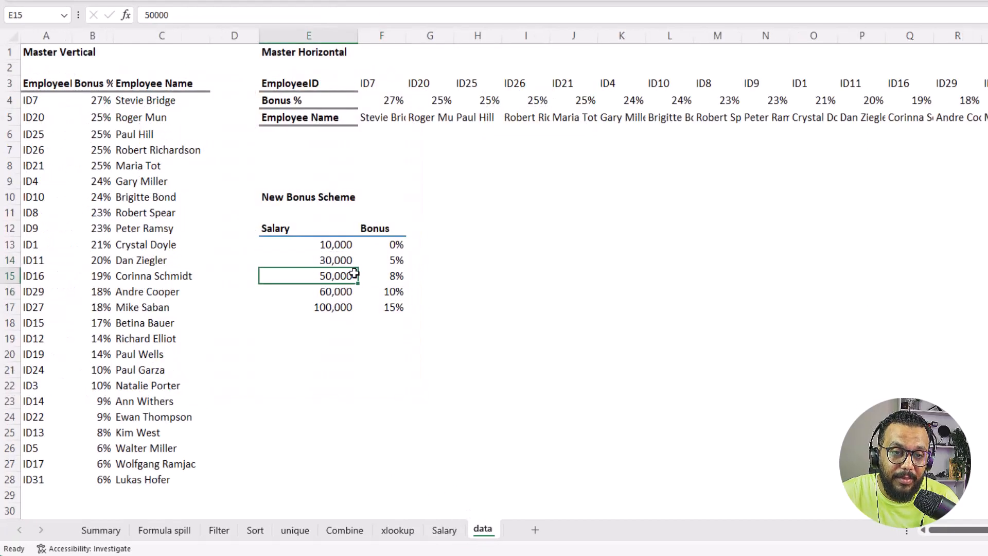
click(391, 261)
click(443, 531)
click(391, 108)
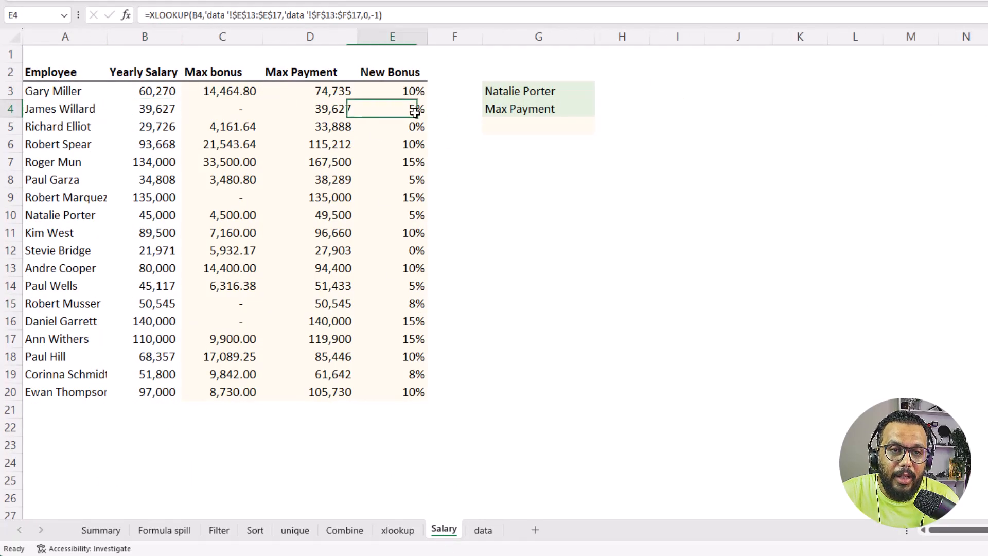
key(Down)
key(Down)
key(Down)
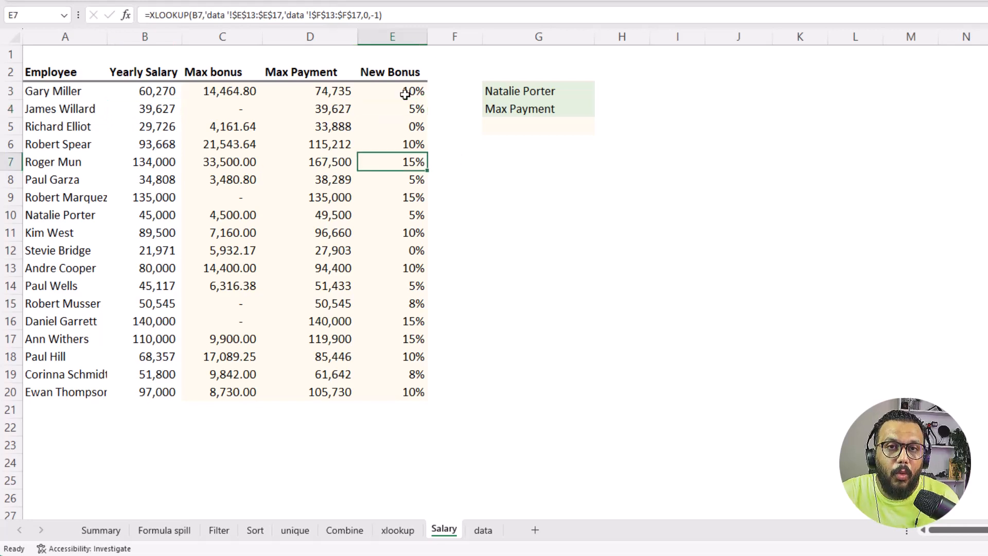
Step: Multiply the XLOOKUP result in E3 by the yearly salary B3 to calculate the bonus amount
double_click(406, 90)
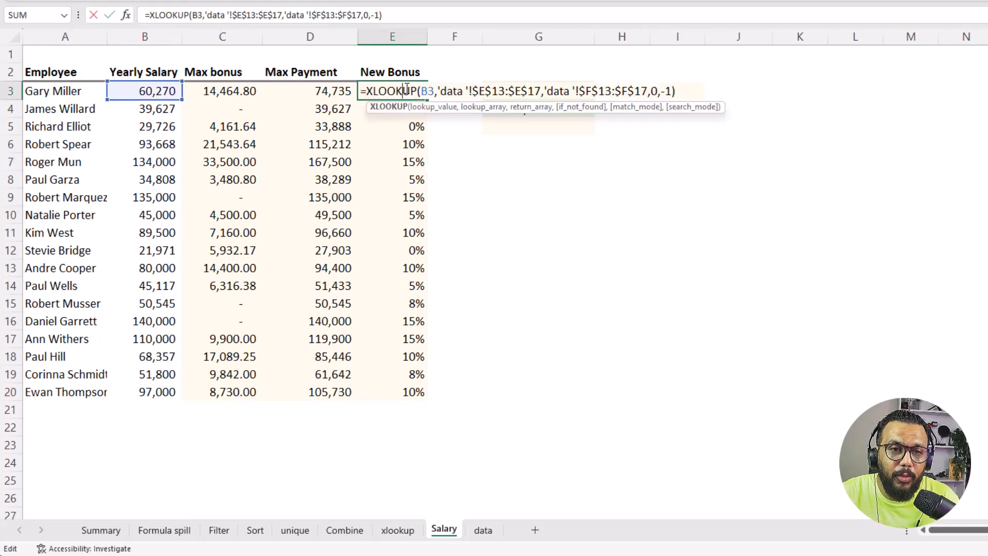
click(684, 94)
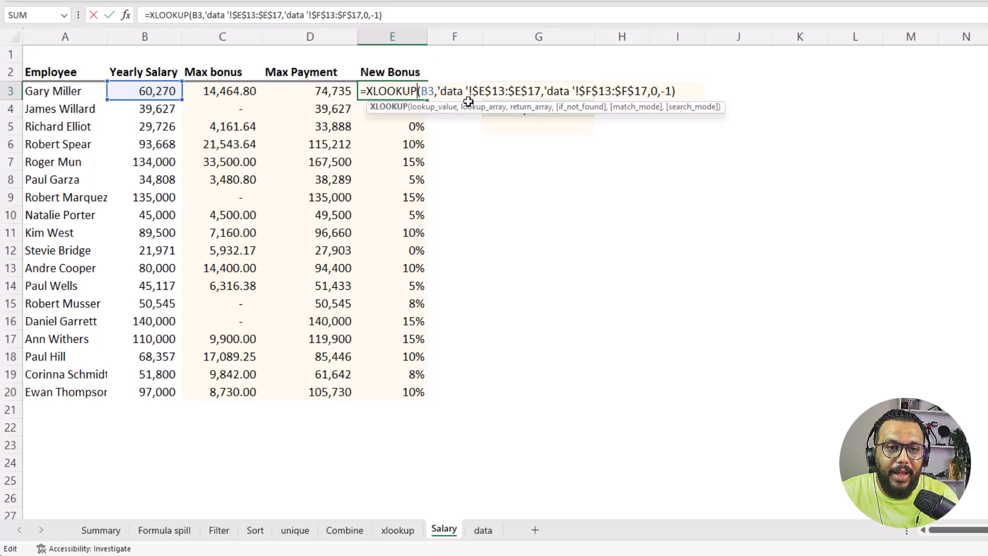
click(686, 91)
text(*)
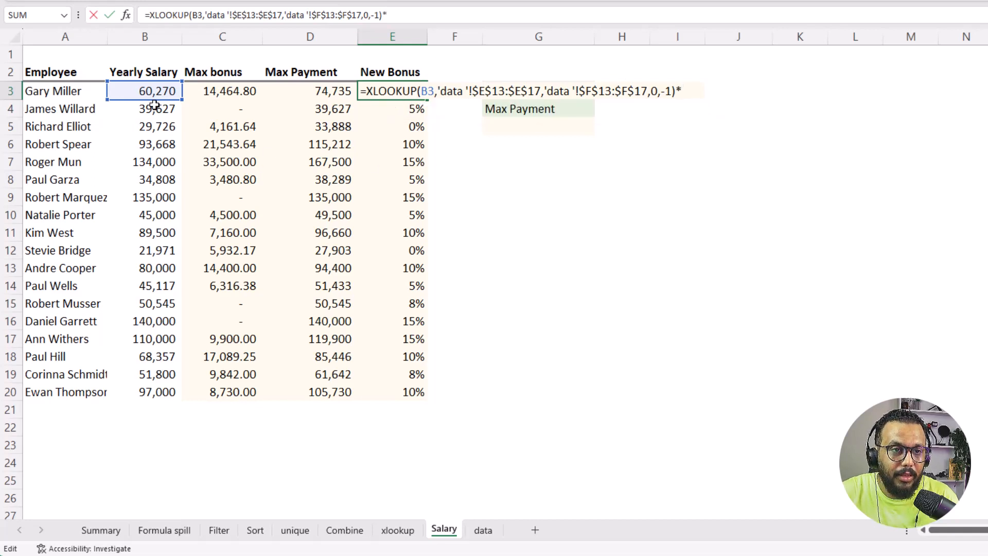
click(153, 91)
key(Return)
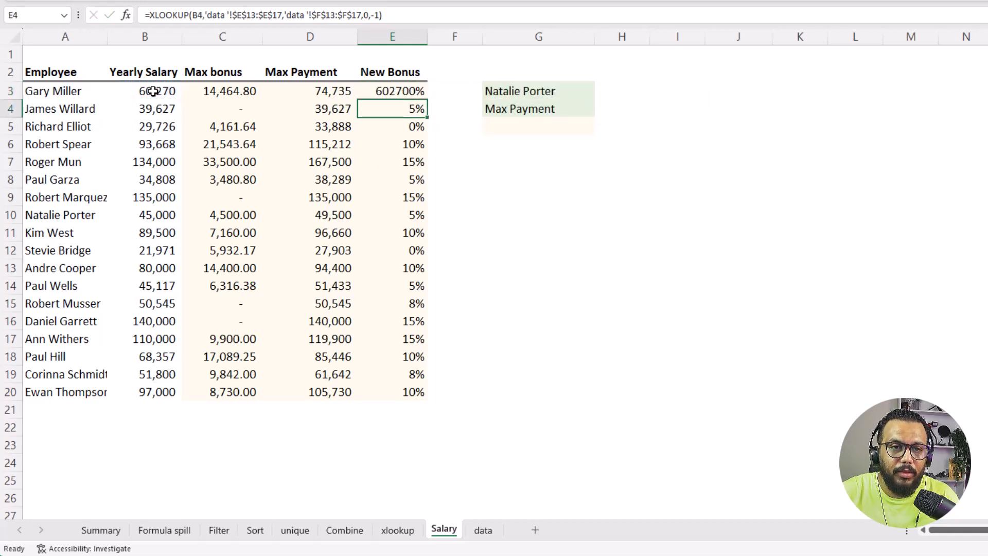
Step: Fill the updated E3 formula down to E20 and apply the comma number format with two decimals
click(401, 93)
double_click(427, 99)
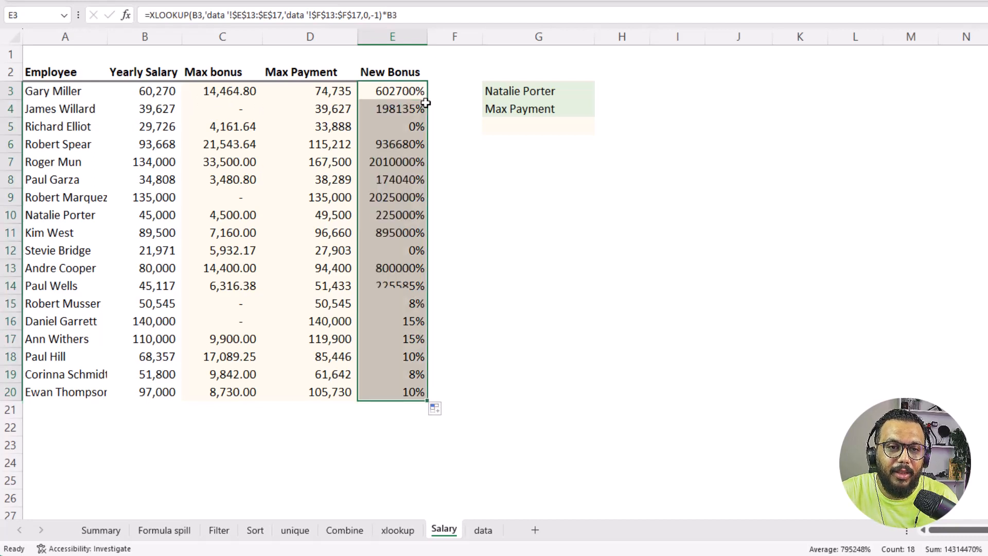
click(438, 1)
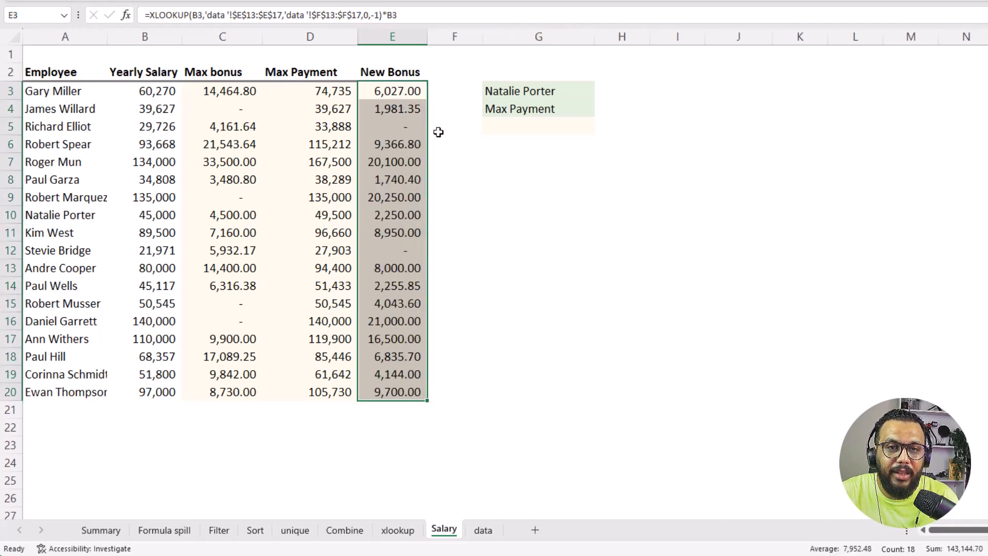